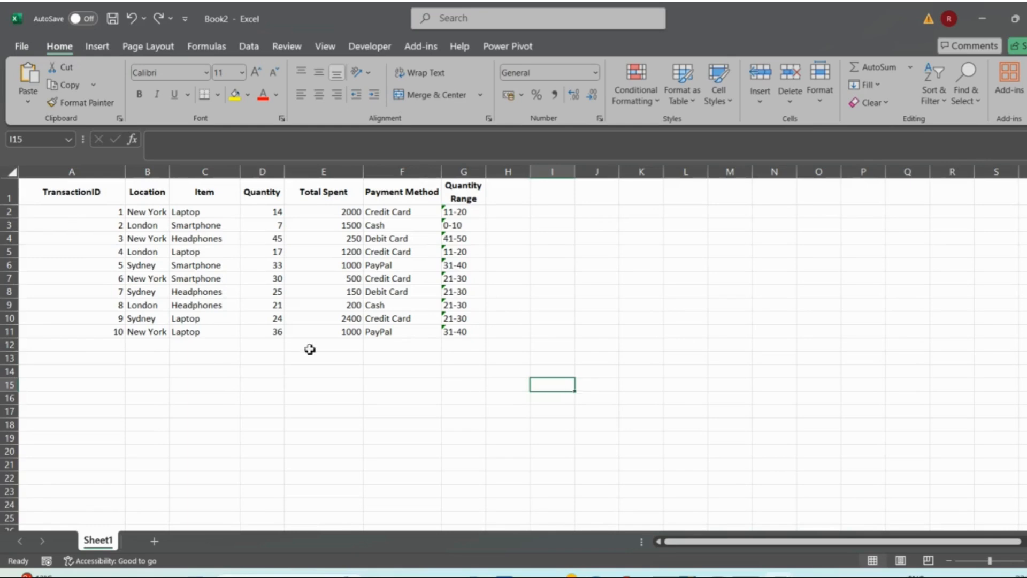
- Examine the transaction data, including the Location, Quantity, Total Spent, Payment Method and Quantity Range columns
{"action": "left_click", "coordinate": [147, 199]}
{"action": "key", "text": "ctrl+space"}
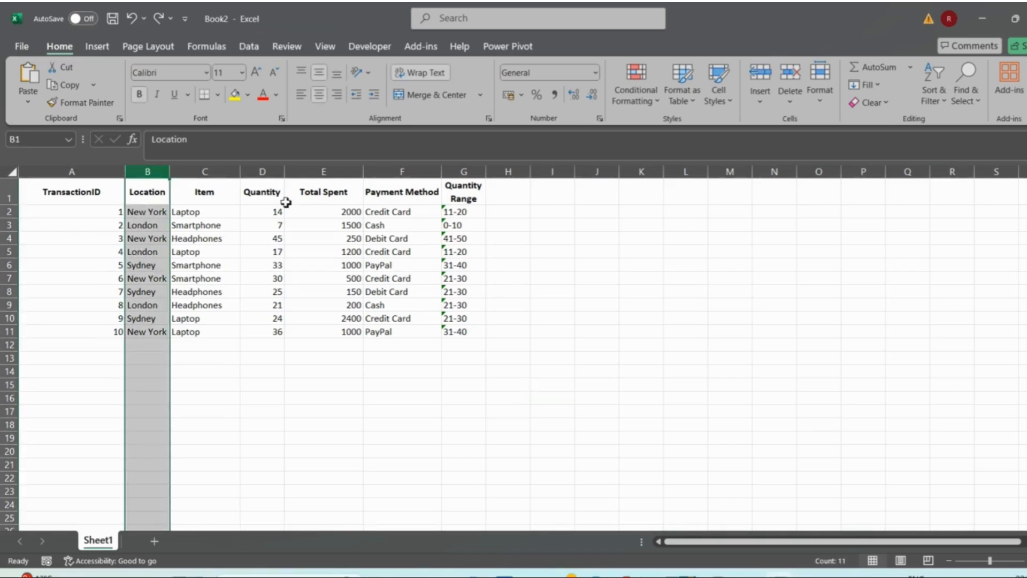
{"action": "left_click", "coordinate": [316, 171], "text": "ctrl"}
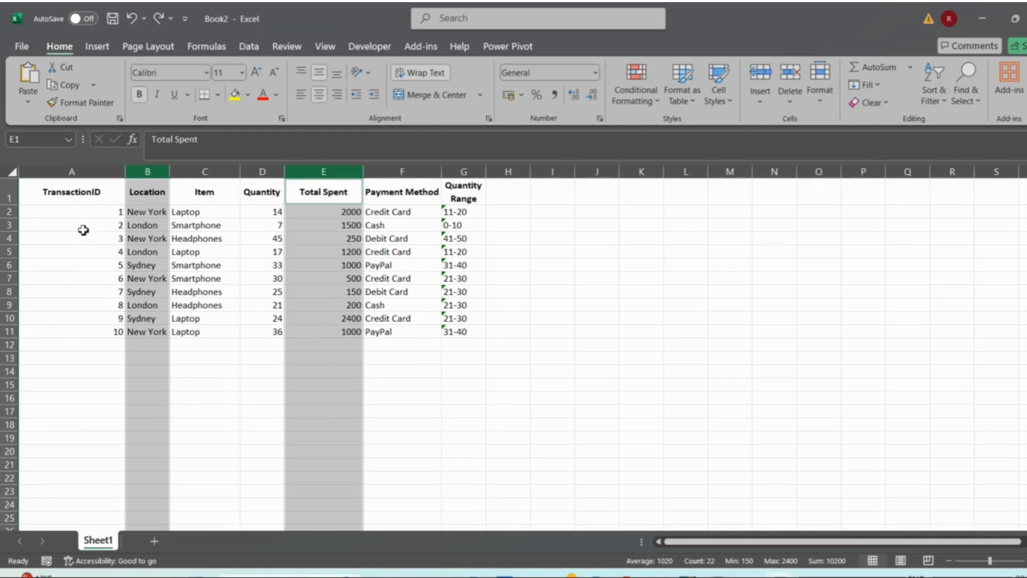
{"action": "left_click_drag", "start_coordinate": [75, 210], "coordinate": [456, 335]}
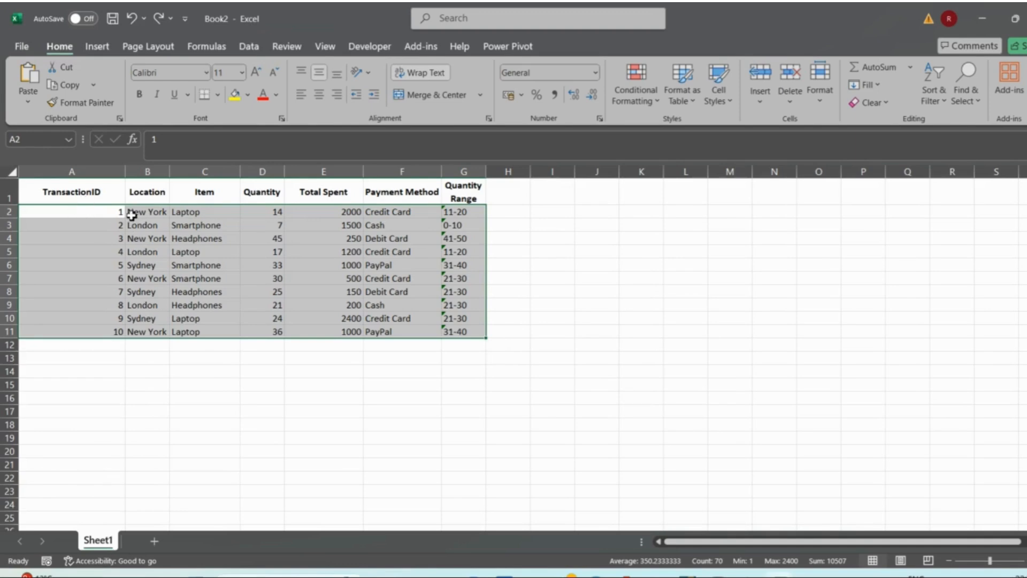
{"action": "left_click_drag", "start_coordinate": [138, 213], "coordinate": [150, 332]}
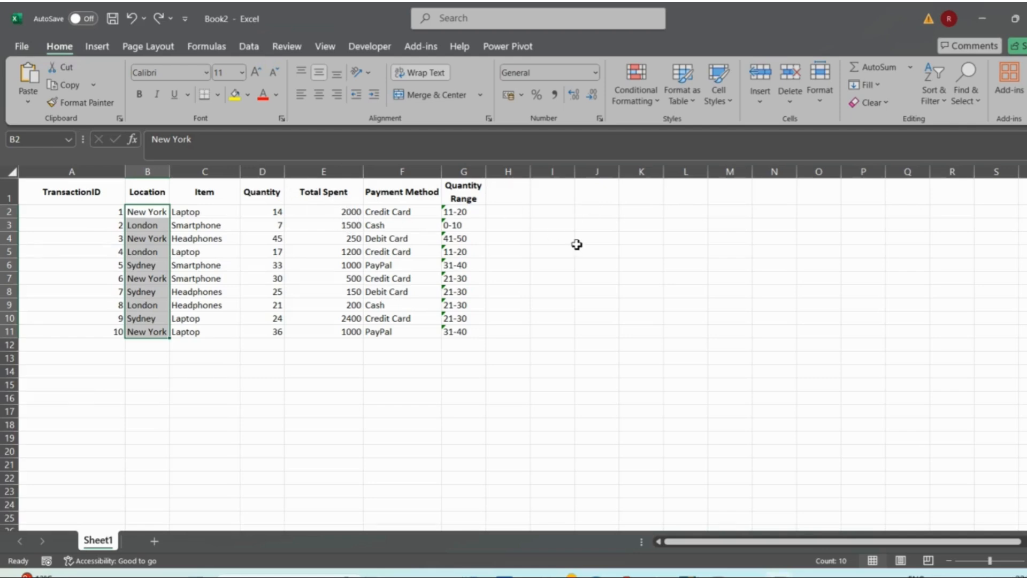
{"action": "left_click", "coordinate": [409, 168]}
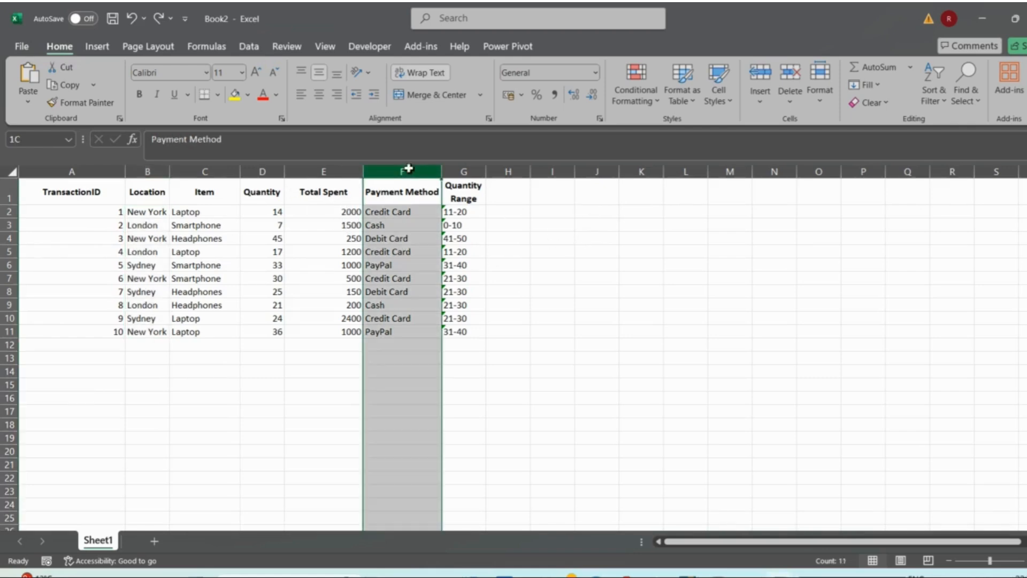
{"action": "left_click", "coordinate": [336, 172]}
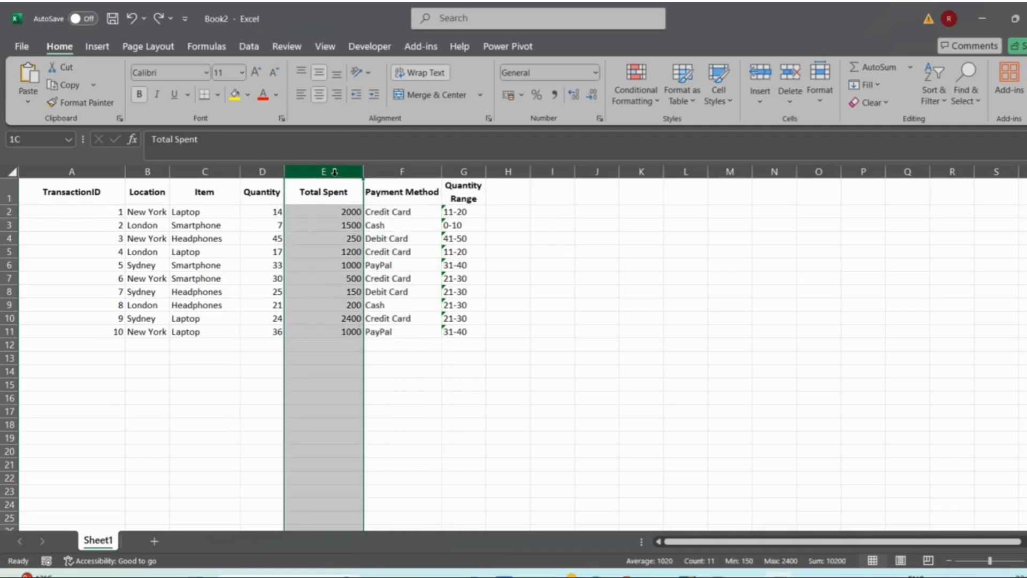
{"action": "left_click", "coordinate": [259, 171]}
{"action": "left_click", "coordinate": [523, 263]}
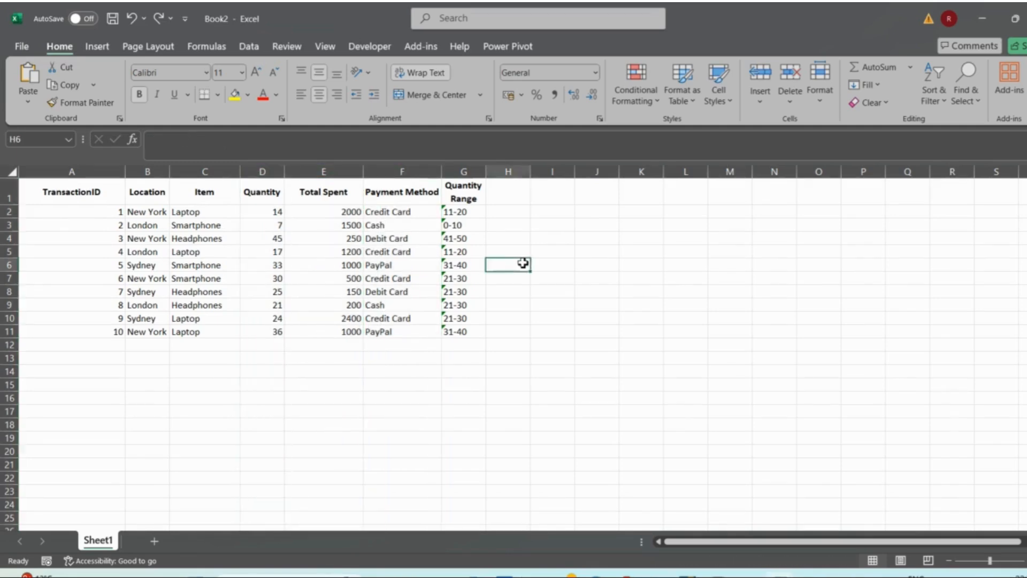
{"action": "left_click", "coordinate": [469, 171]}
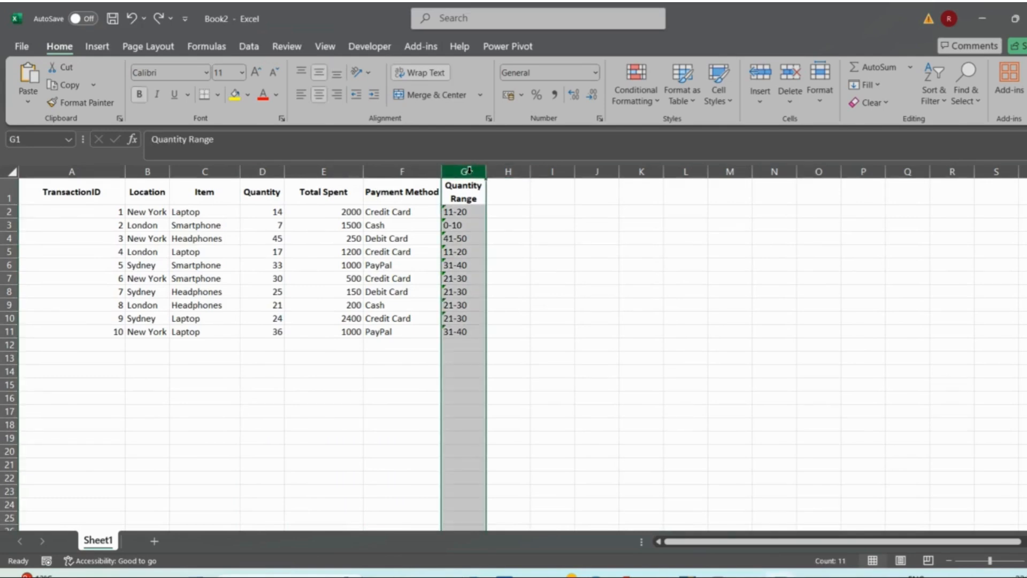
{"action": "left_click", "coordinate": [322, 171]}
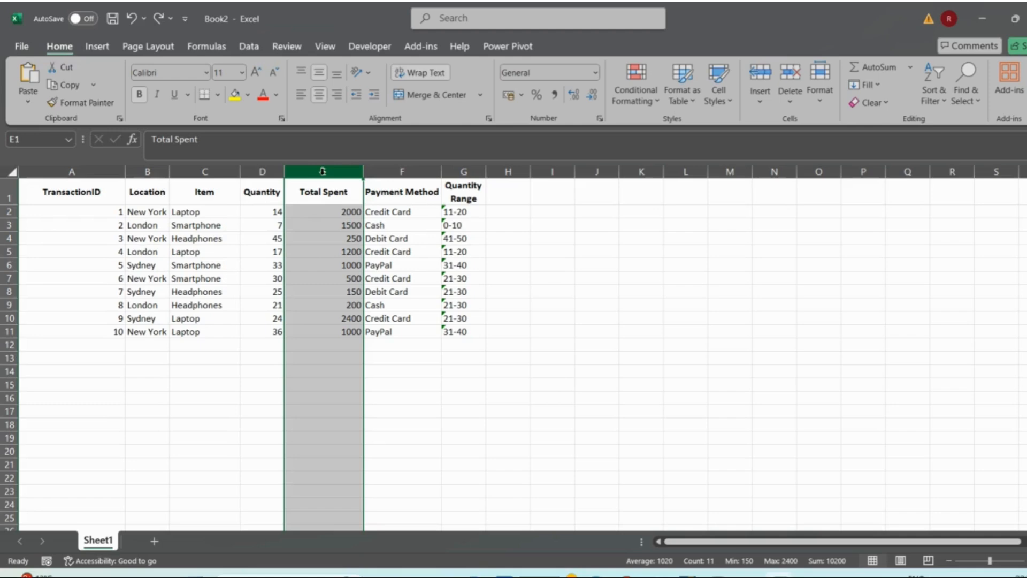
{"action": "left_click", "coordinate": [415, 240]}
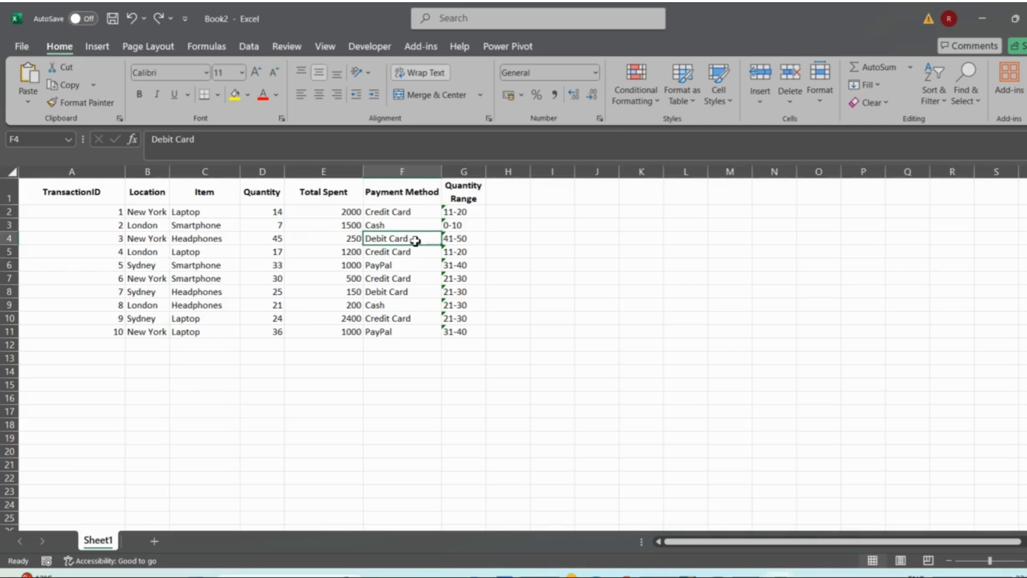
- Load the range A1:G11 into the Power Query Editor as a table with headers
{"action": "left_click", "coordinate": [242, 45]}
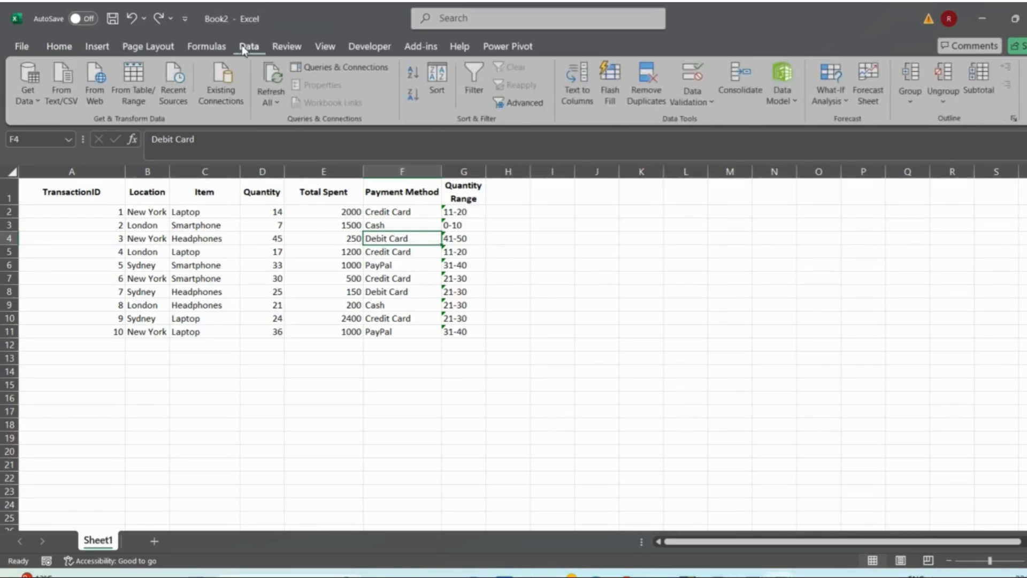
{"action": "left_click_drag", "start_coordinate": [85, 196], "coordinate": [454, 329]}
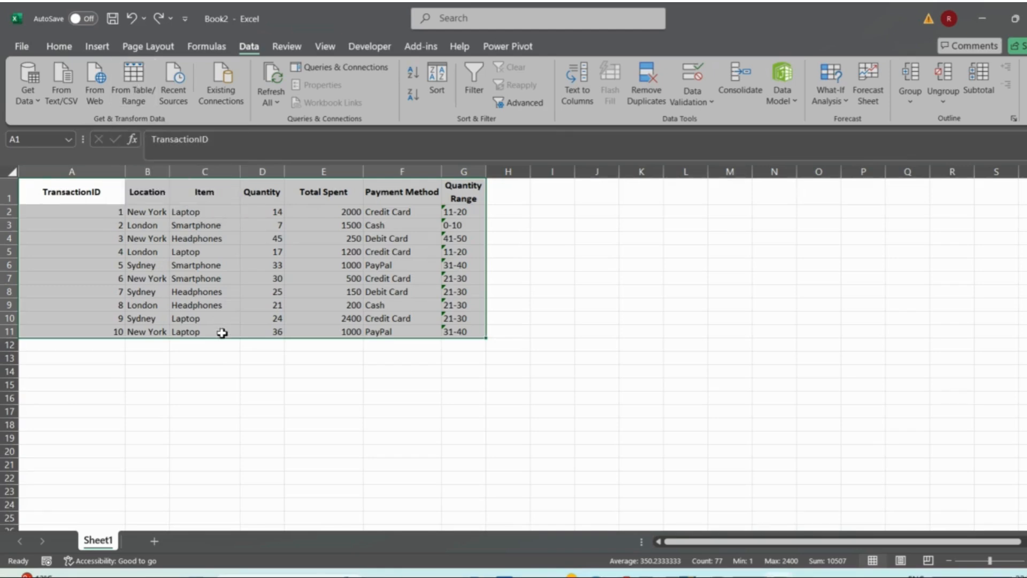
{"action": "left_click", "coordinate": [24, 102]}
{"action": "mouse_move", "coordinate": [72, 125]}
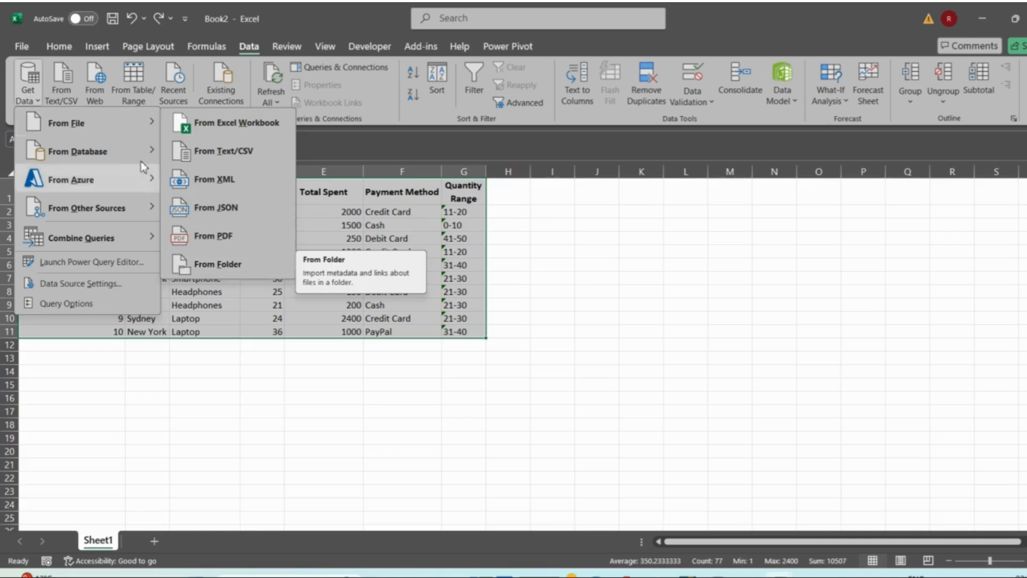
{"action": "mouse_move", "coordinate": [124, 153]}
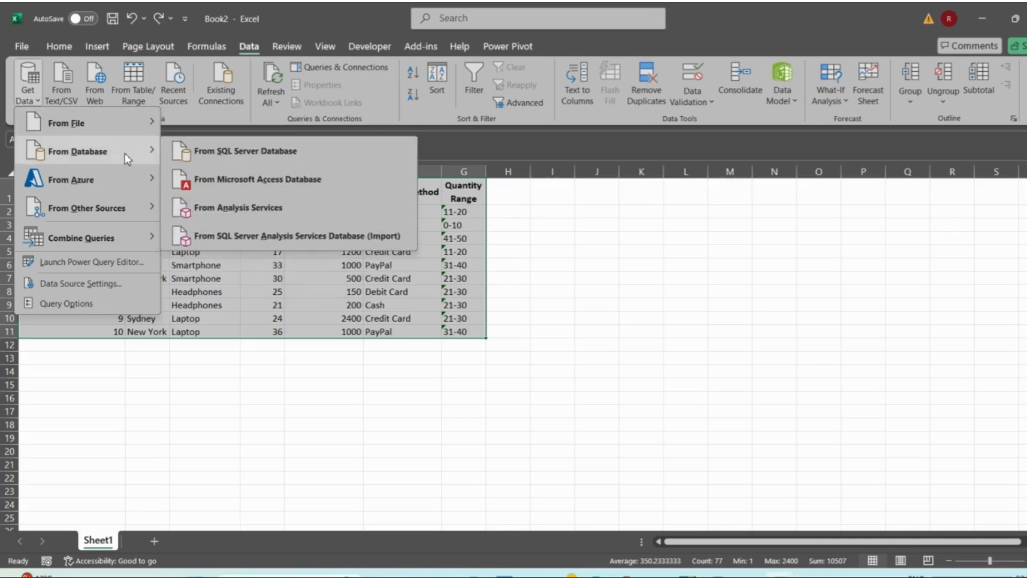
{"action": "left_click", "coordinate": [270, 340]}
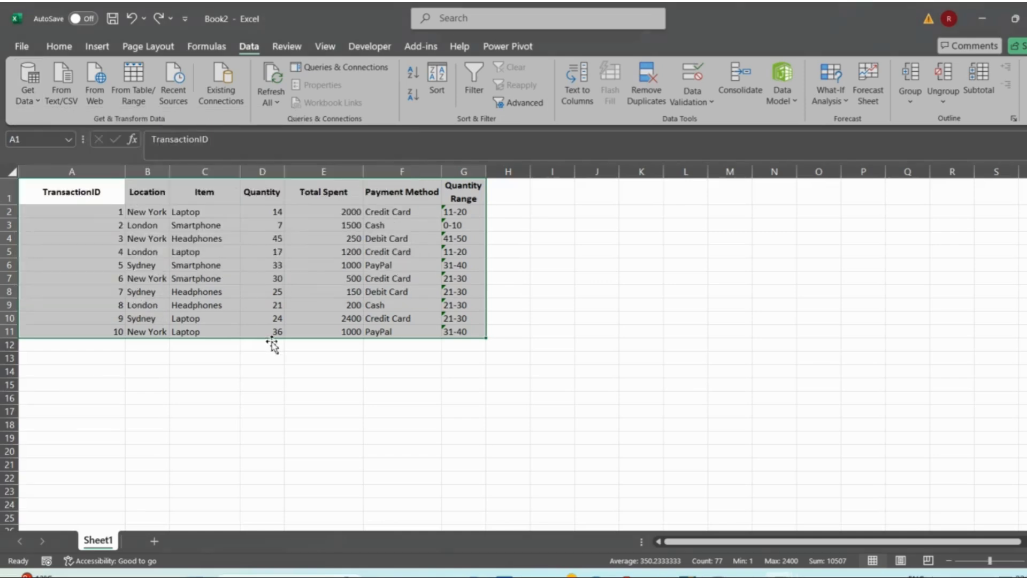
{"action": "left_click", "coordinate": [126, 98]}
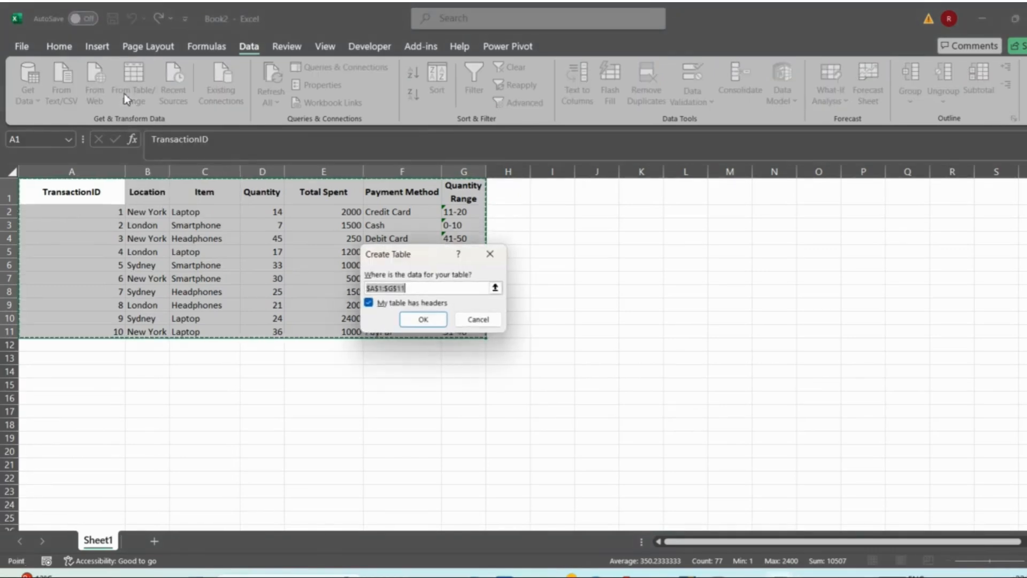
{"action": "left_click", "coordinate": [420, 319]}
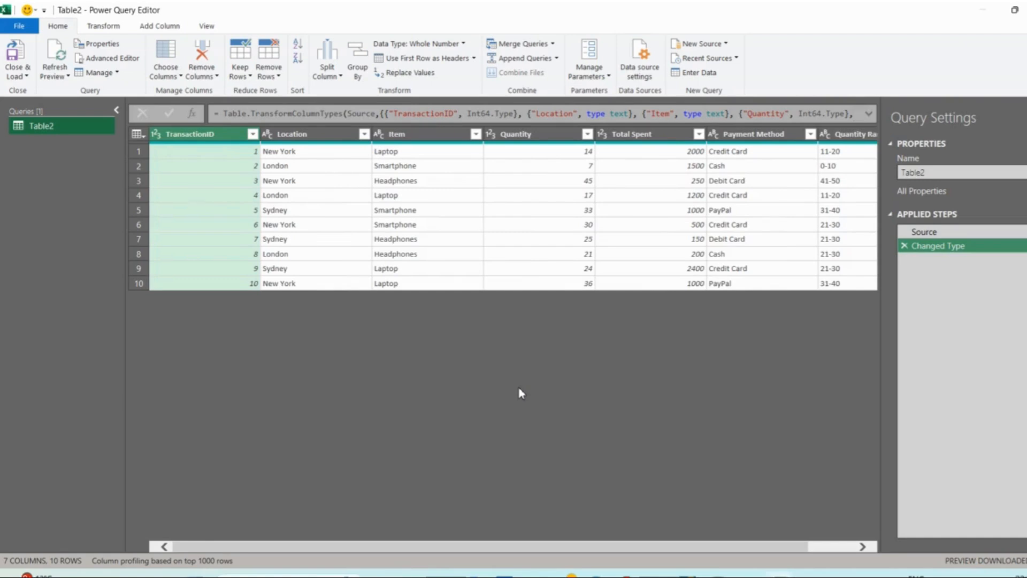
- Start a basic Group By on the query with Payment Method as the grouping column
{"action": "scroll", "coordinate": [743, 292], "scroll_direction": "right", "scroll_amount": 2}
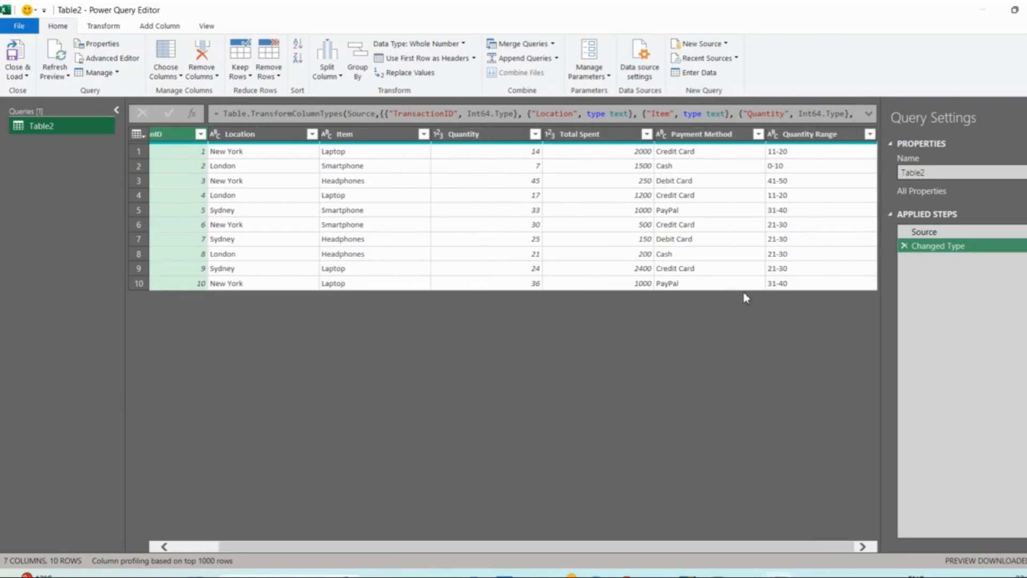
{"action": "left_click", "coordinate": [712, 135]}
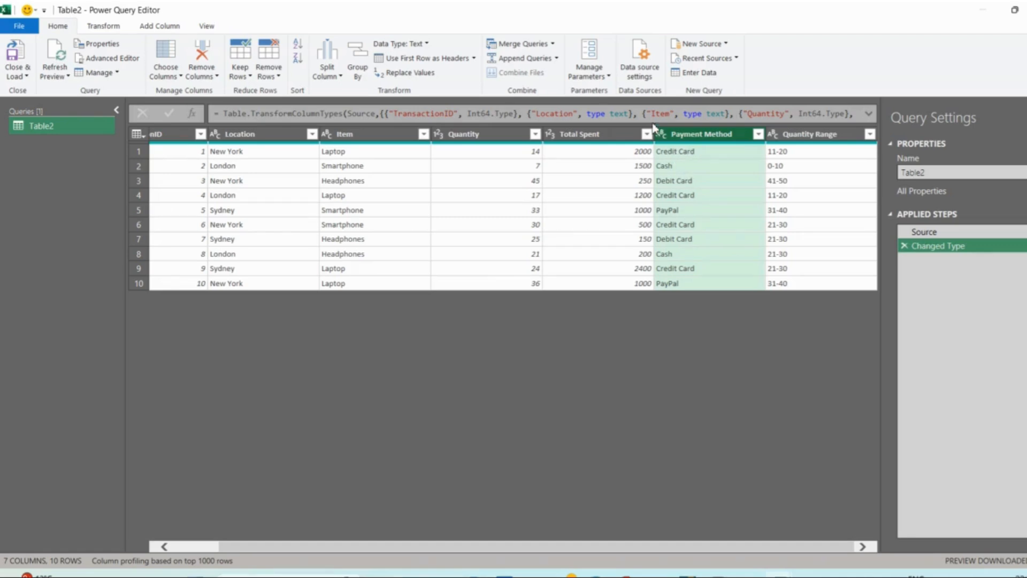
{"action": "left_click", "coordinate": [610, 137]}
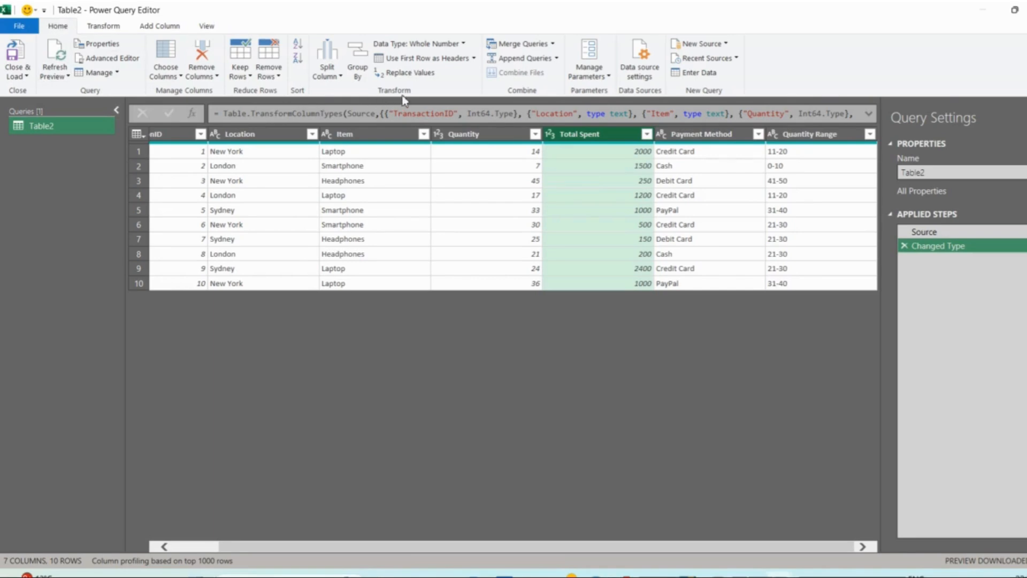
{"action": "left_click", "coordinate": [364, 68]}
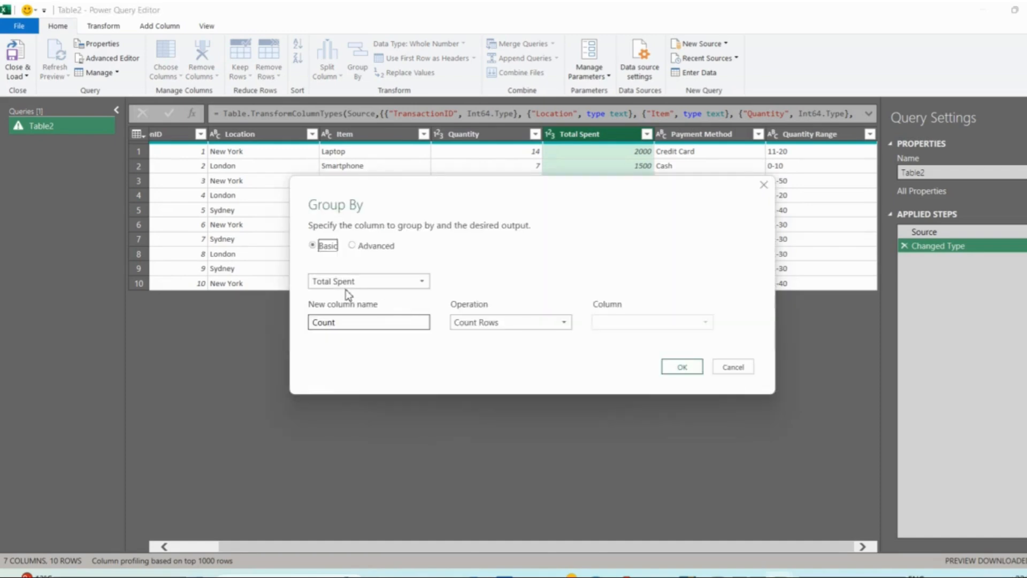
{"action": "left_click", "coordinate": [370, 291]}
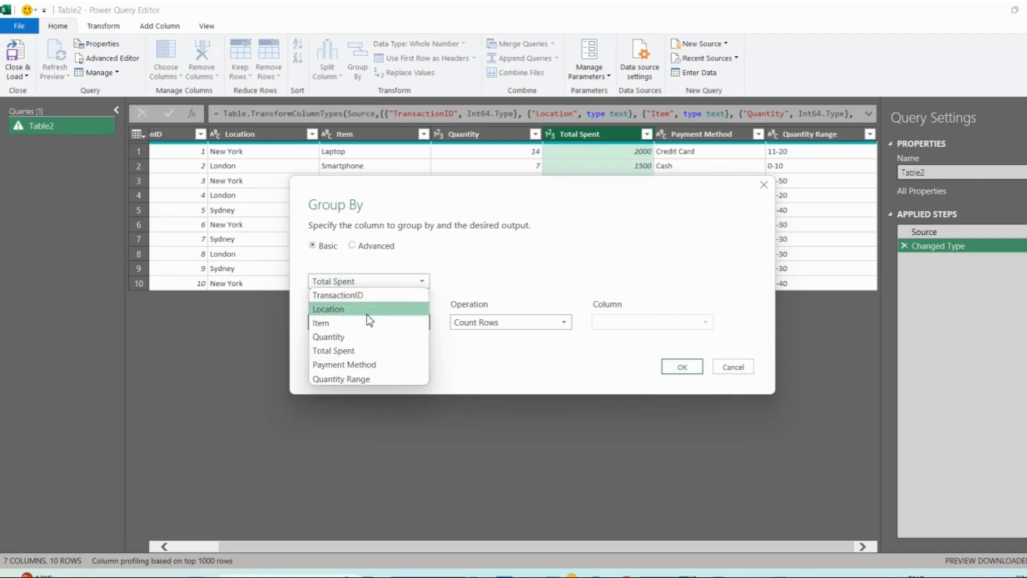
{"action": "left_click", "coordinate": [361, 367]}
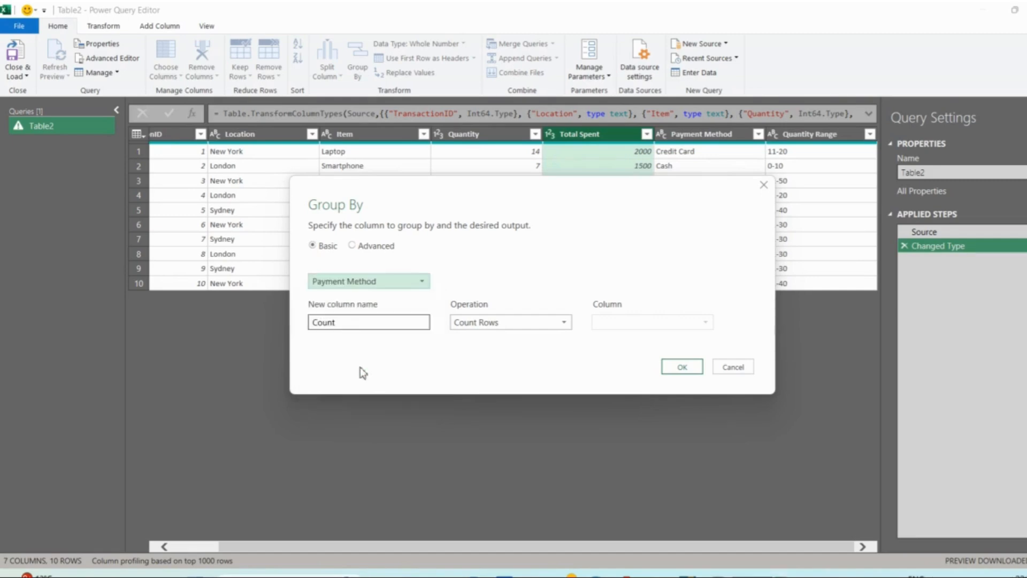
{"action": "left_click", "coordinate": [355, 321]}
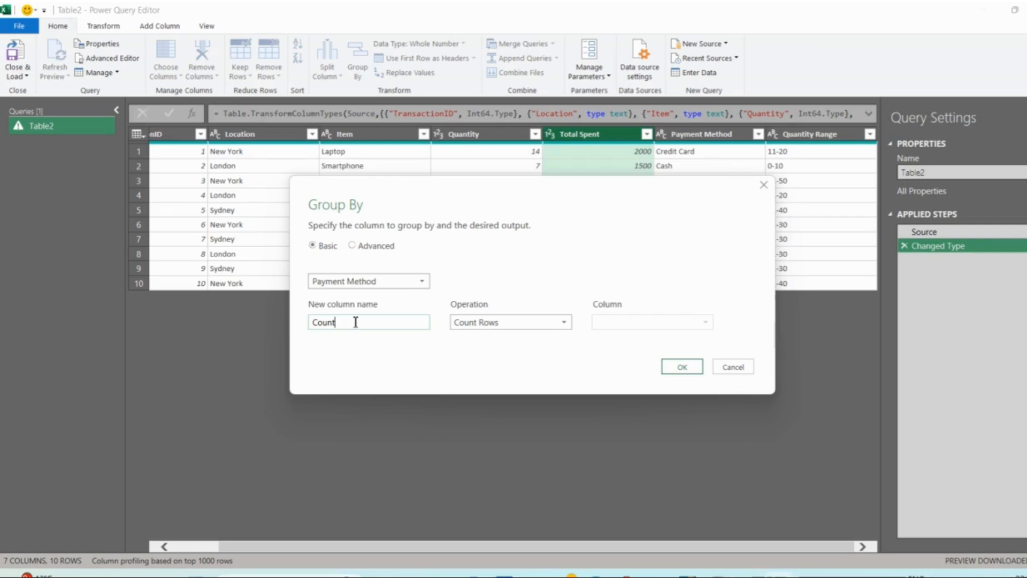
- Set the grouping's aggregation to Sum of the Total Spent column
{"action": "left_click", "coordinate": [482, 322]}
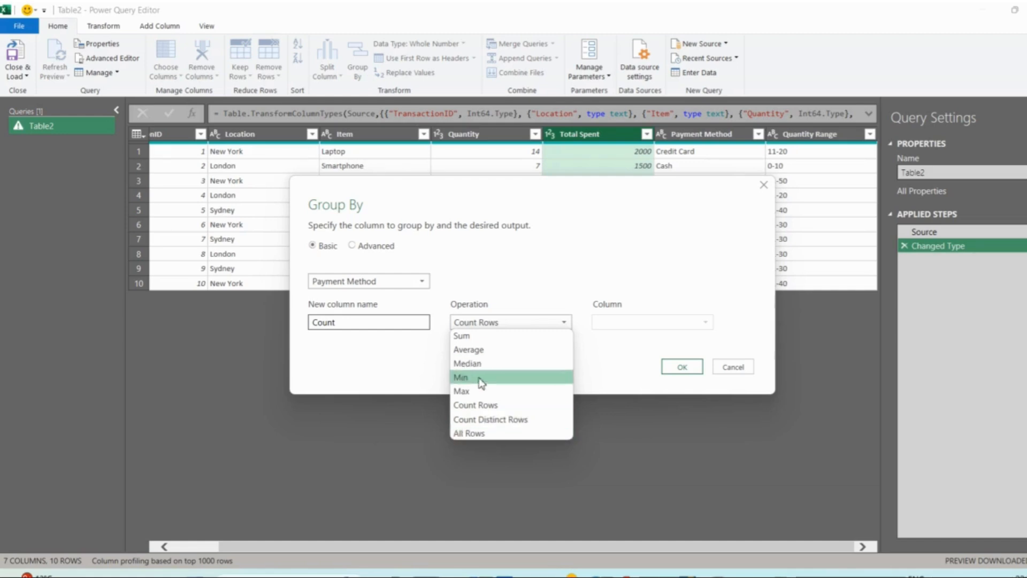
{"action": "left_click", "coordinate": [479, 339]}
{"action": "left_click", "coordinate": [639, 324]}
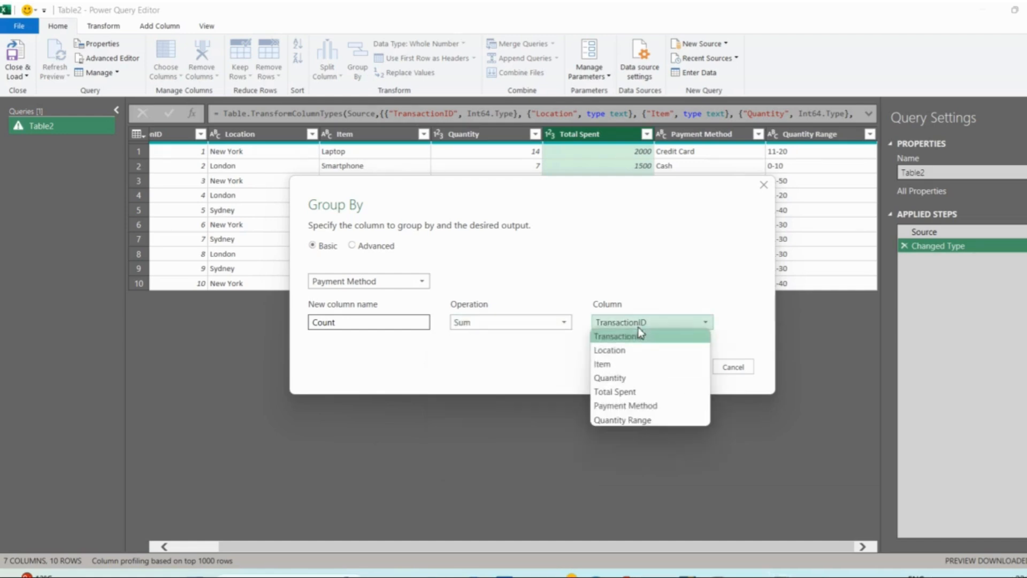
{"action": "left_click", "coordinate": [631, 393]}
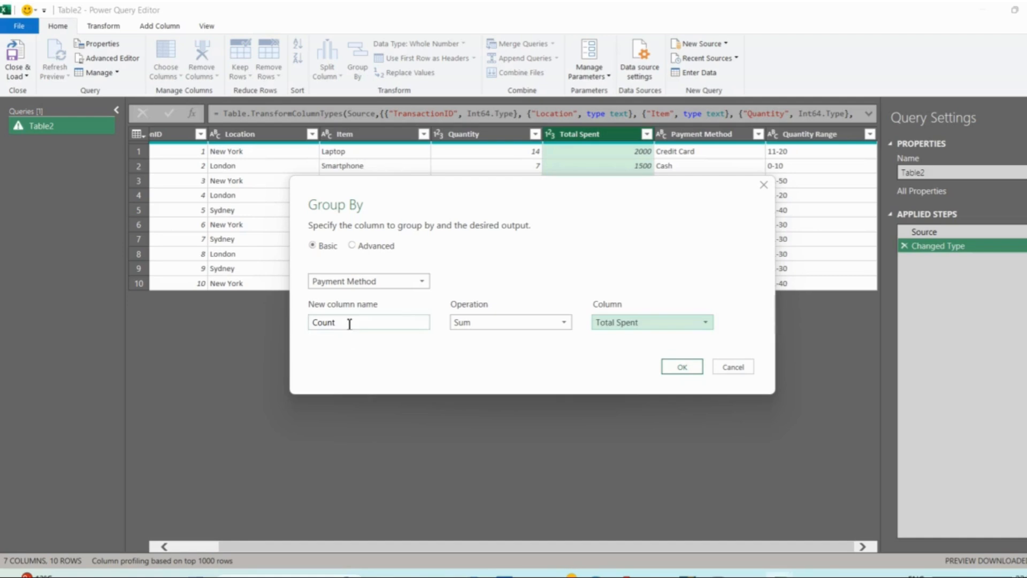
- Name the new aggregated column Sum_of_Spent and apply the grouping
{"action": "double_click", "coordinate": [350, 323]}
{"action": "key", "text": "BackSpace"}
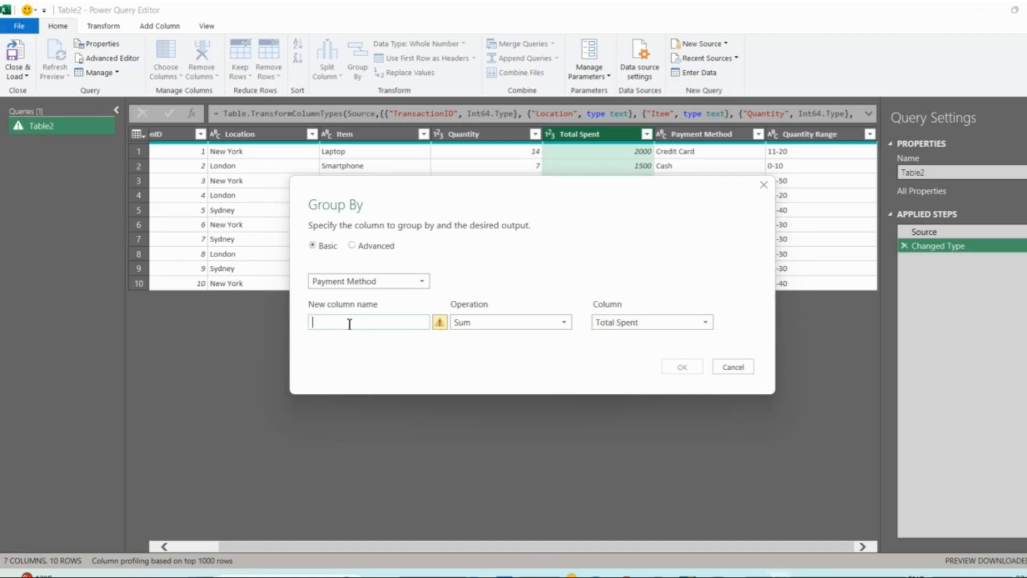
{"action": "type", "text": "Sum "}
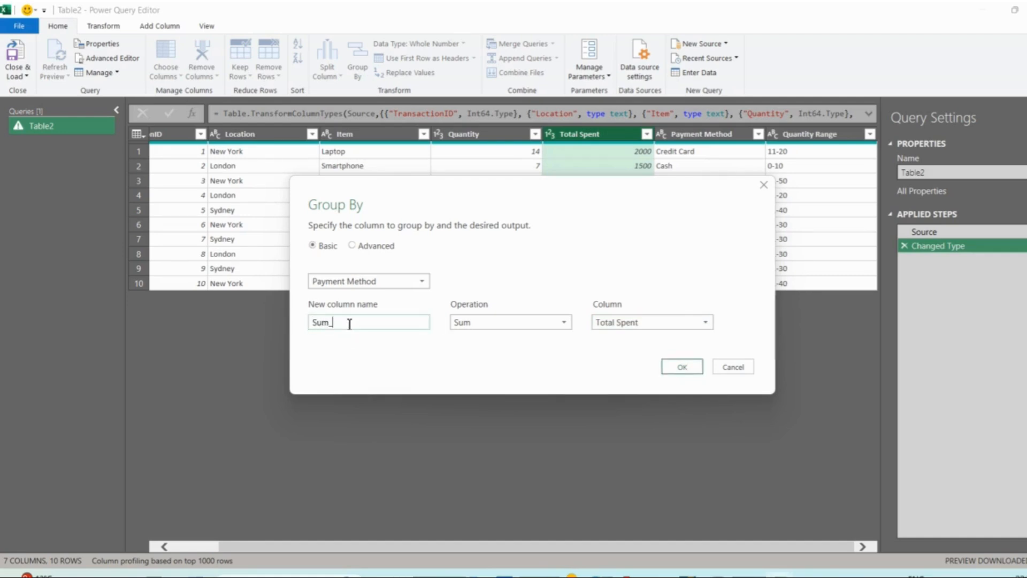
{"action": "type", "text": "of_Spent"}
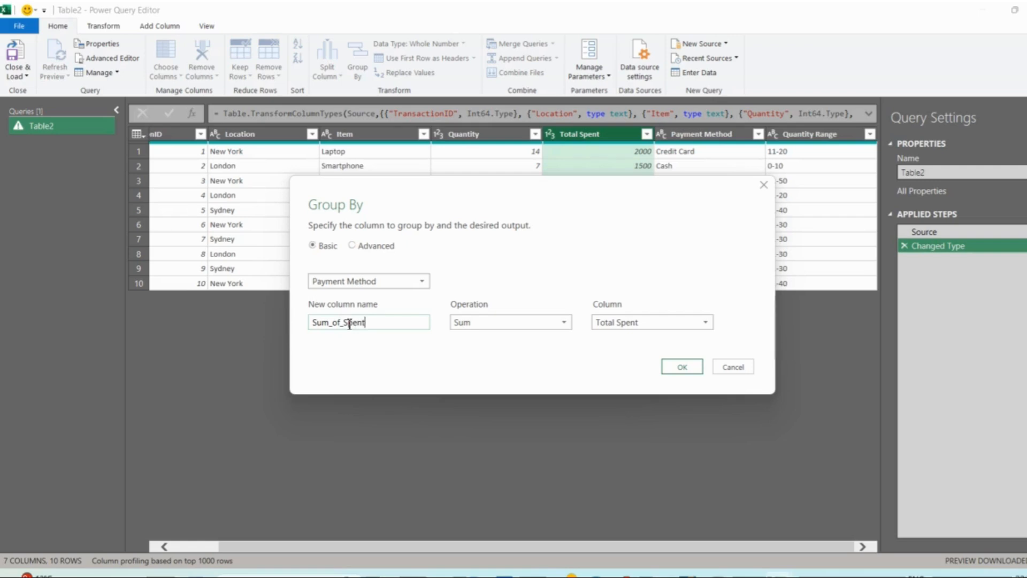
{"action": "left_click", "coordinate": [682, 367]}
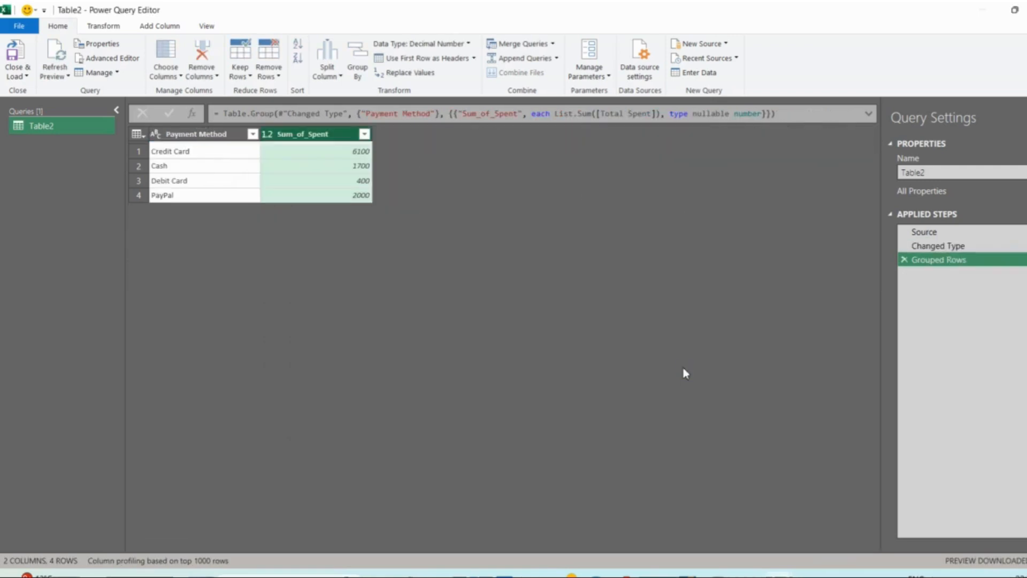
- Review the Payment Method and Sum_of_Spent columns and each payment method's row in the grouped result
{"action": "left_click", "coordinate": [208, 134]}
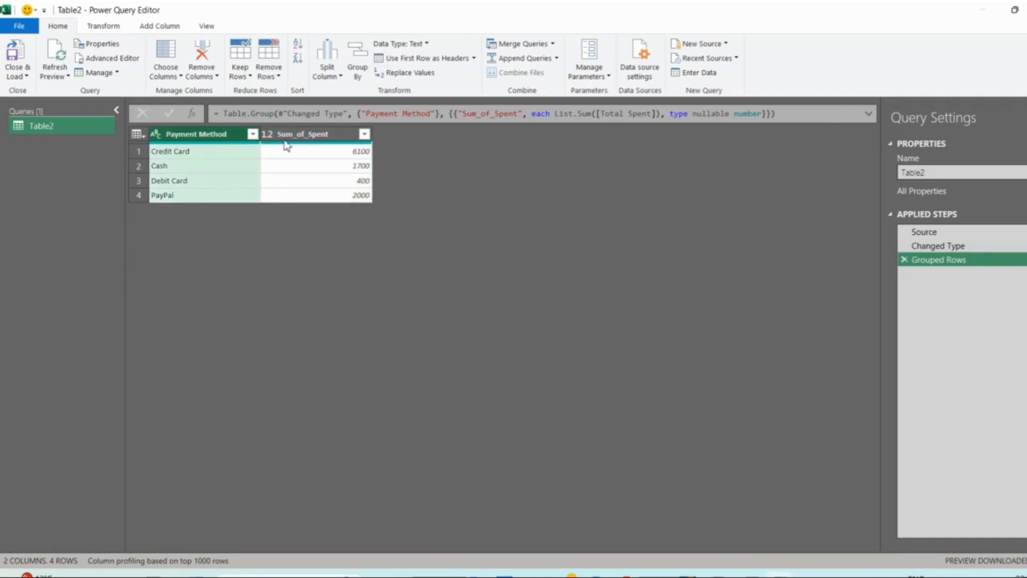
{"action": "left_click", "coordinate": [300, 137]}
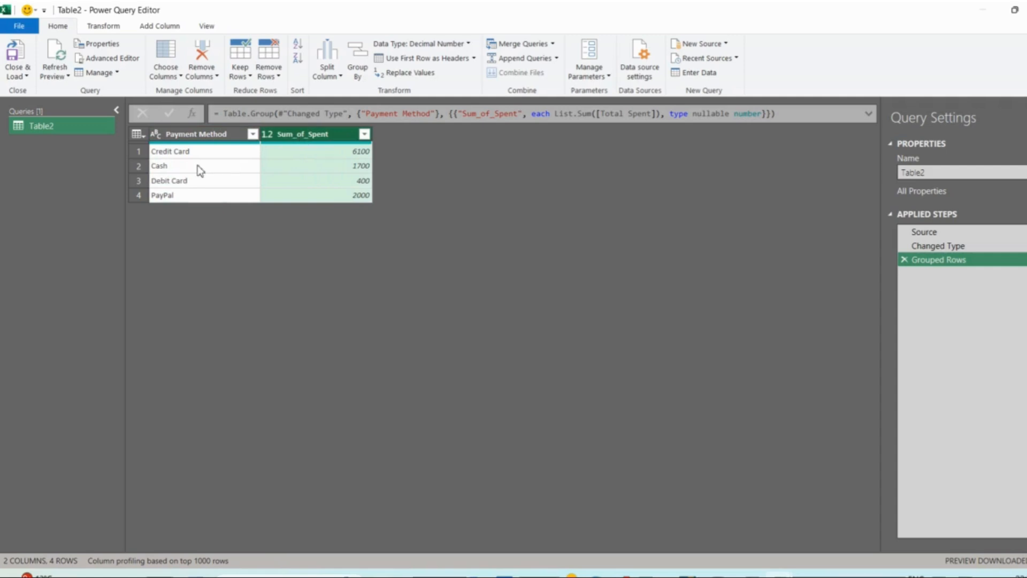
{"action": "left_click", "coordinate": [138, 152]}
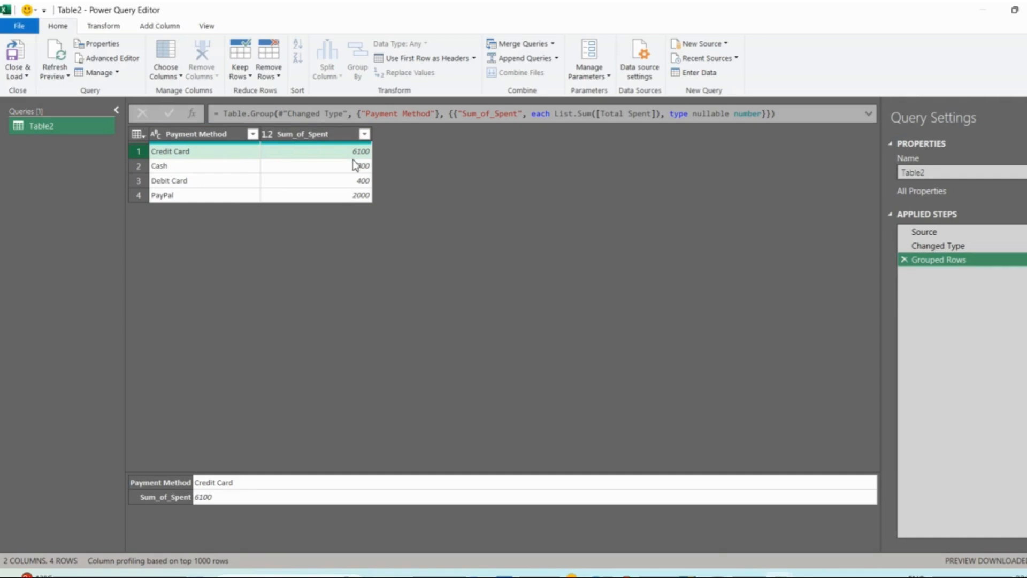
{"action": "left_click", "coordinate": [135, 169]}
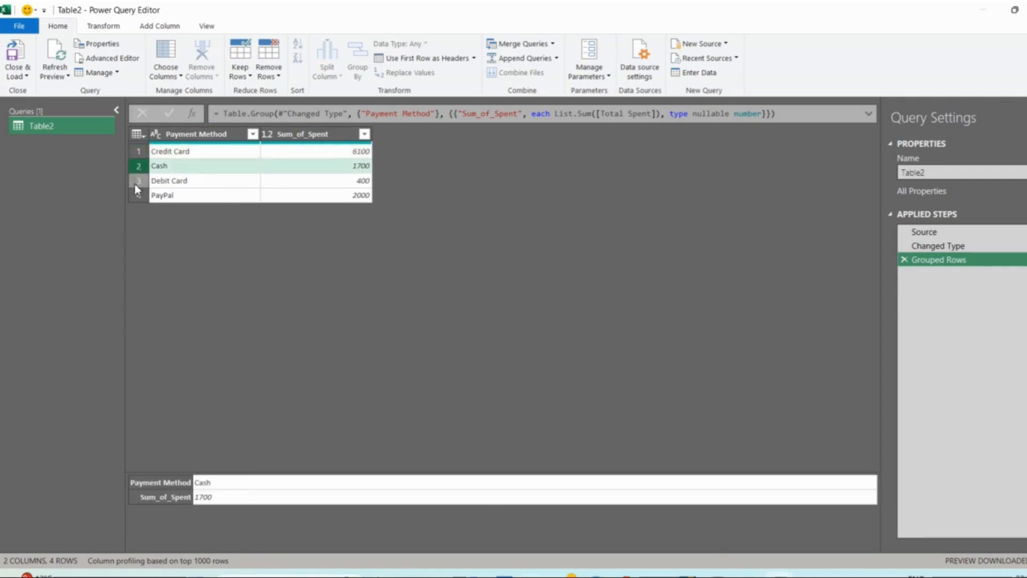
{"action": "left_click", "coordinate": [134, 183]}
{"action": "left_click", "coordinate": [138, 198]}
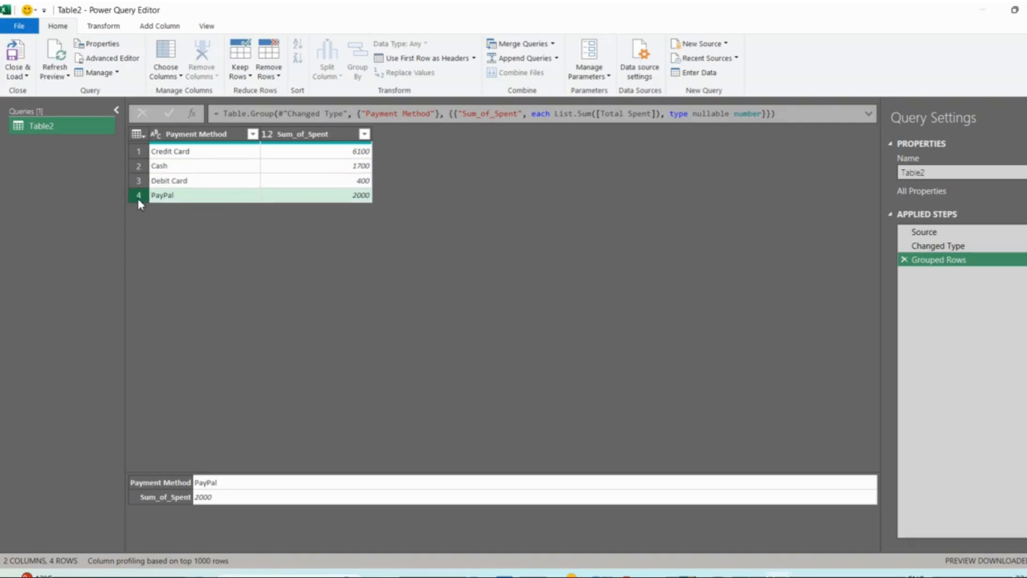
- Delete the Grouped Rows step from the query and check the Location, Payment Method and Total Spent source columns
{"action": "left_click", "coordinate": [904, 260]}
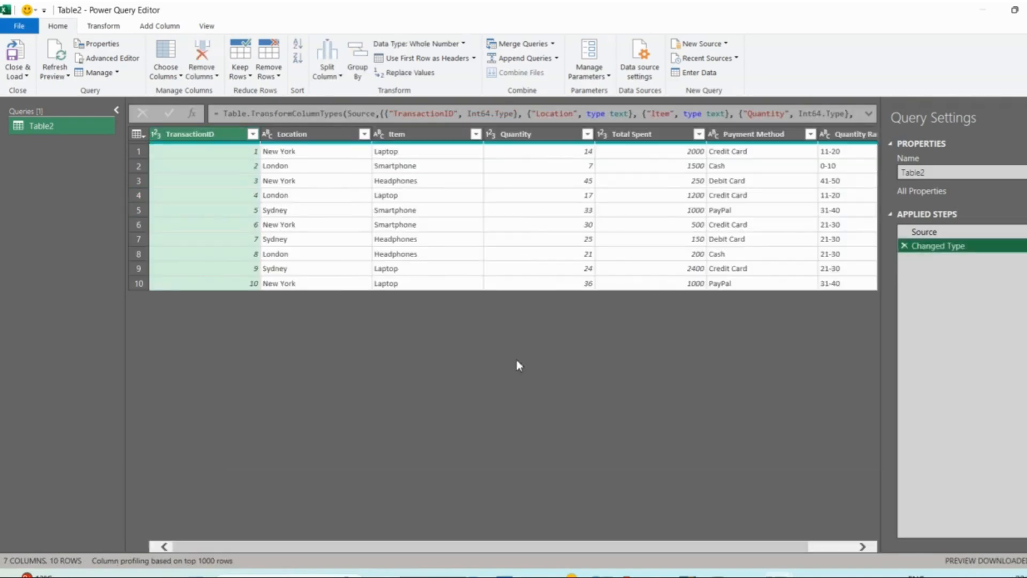
{"action": "scroll", "coordinate": [518, 366], "scroll_direction": "right", "scroll_amount": 2}
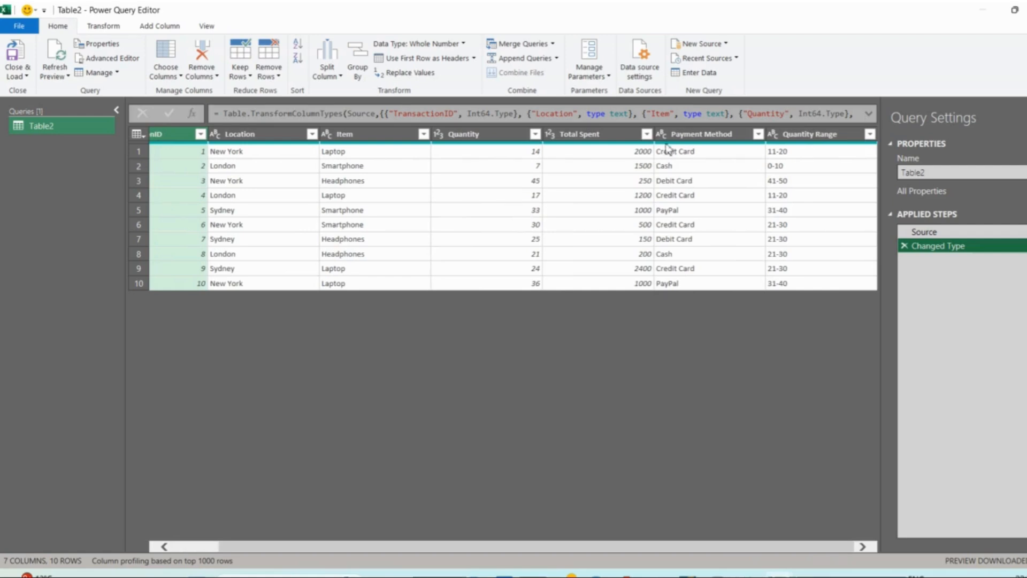
{"action": "left_click", "coordinate": [685, 142]}
{"action": "left_click", "coordinate": [233, 142]}
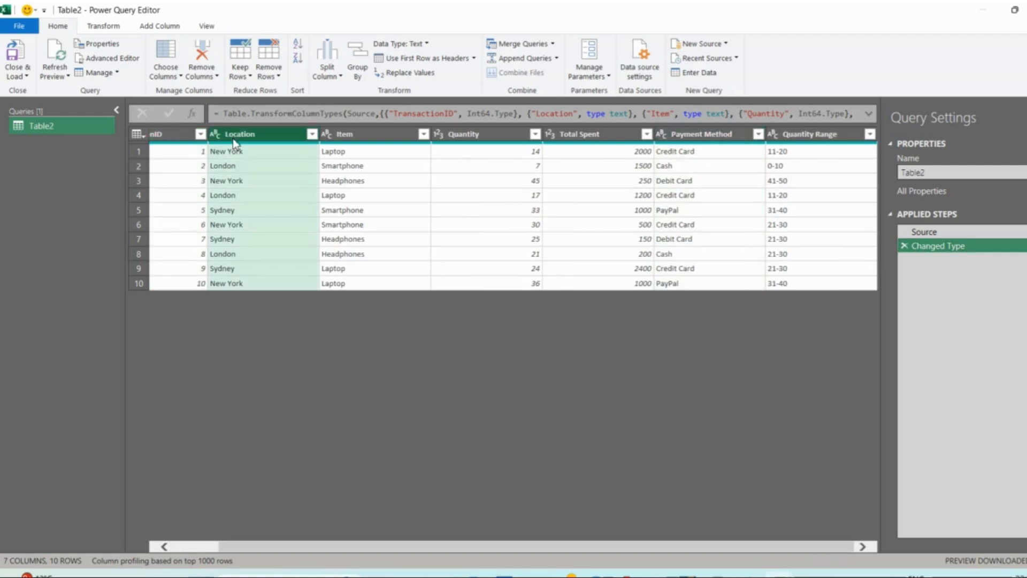
{"action": "left_click", "coordinate": [712, 138]}
{"action": "left_click", "coordinate": [598, 136]}
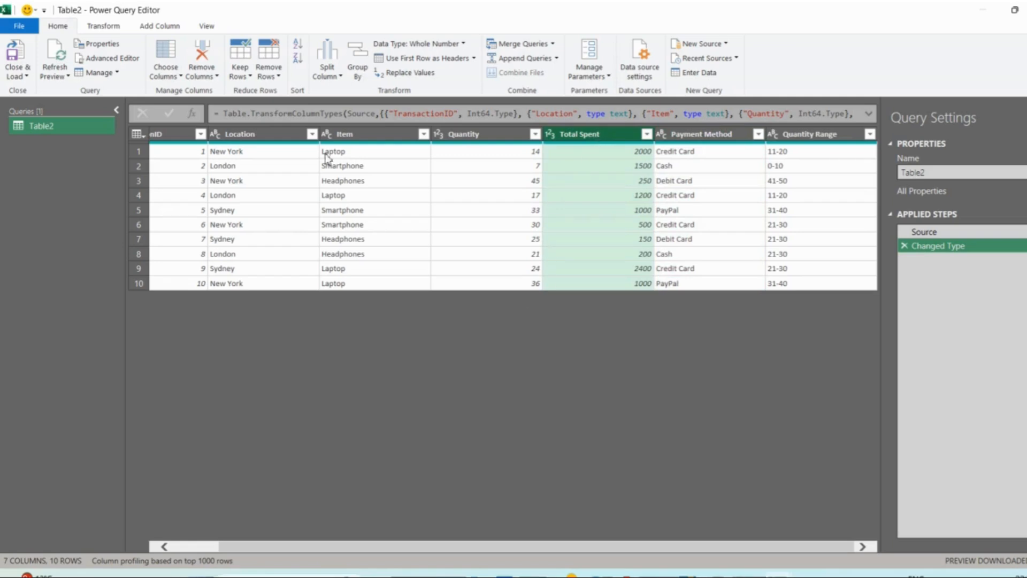
- Start an advanced Group By on the query with Location and Payment Method as the two grouping columns
{"action": "left_click", "coordinate": [358, 68]}
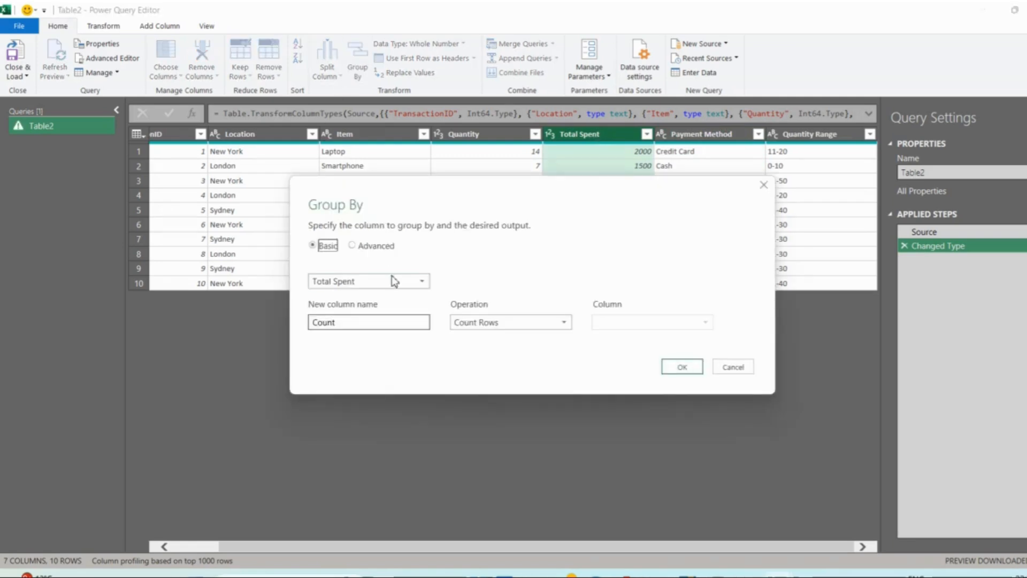
{"action": "left_click", "coordinate": [352, 246]}
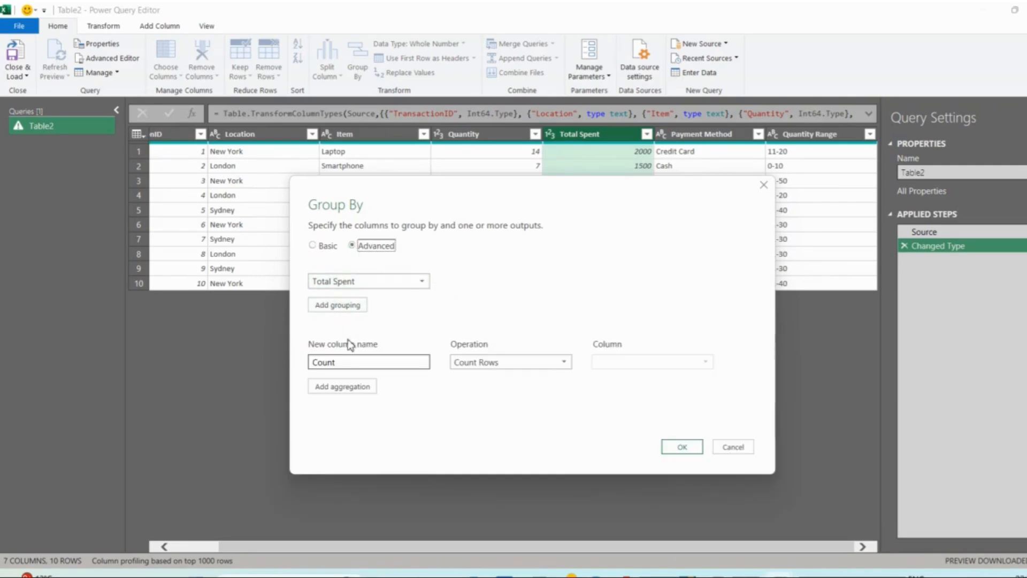
{"action": "left_click", "coordinate": [384, 283]}
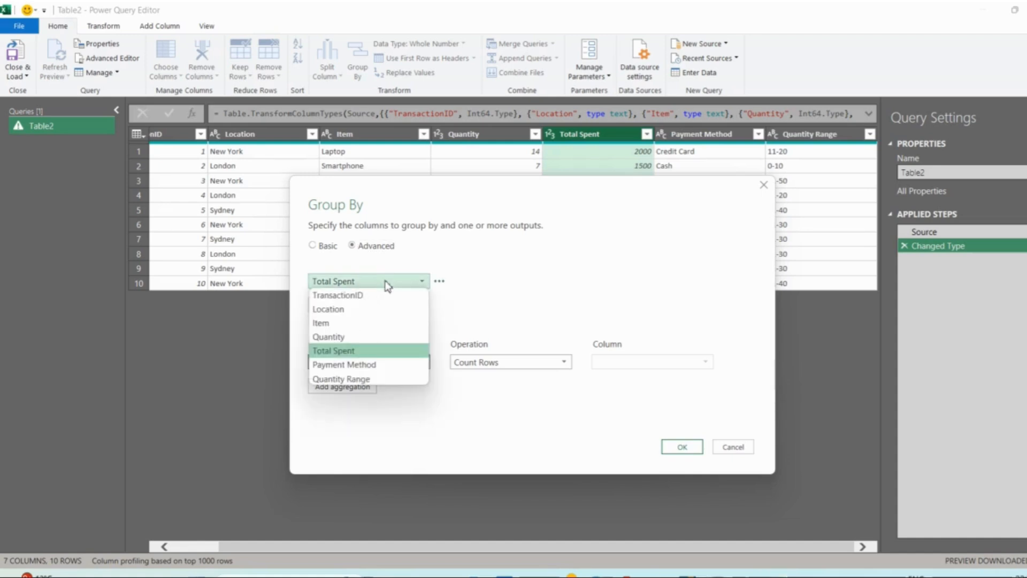
{"action": "left_click", "coordinate": [384, 309]}
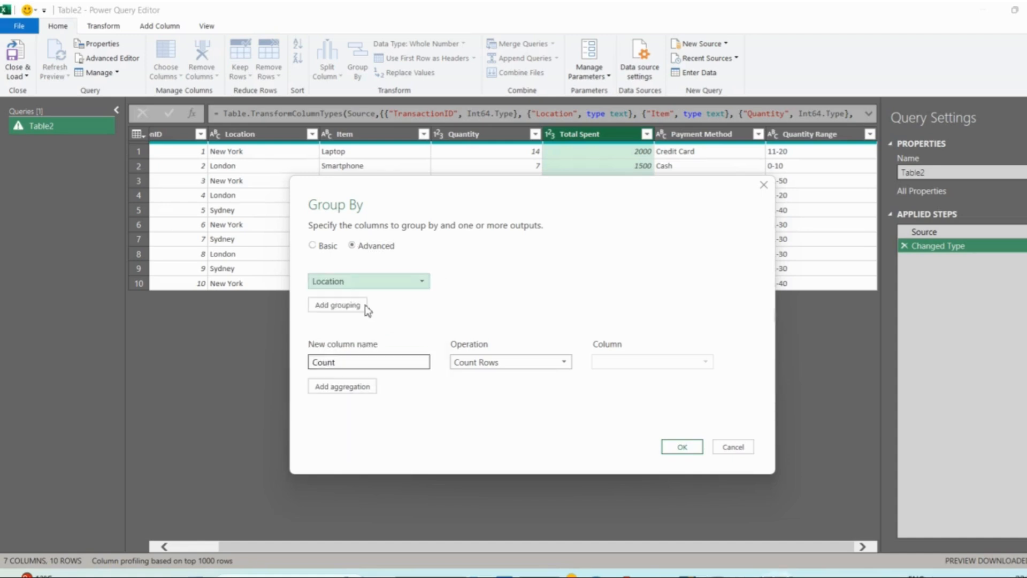
{"action": "left_click", "coordinate": [339, 305]}
{"action": "left_click", "coordinate": [367, 310]}
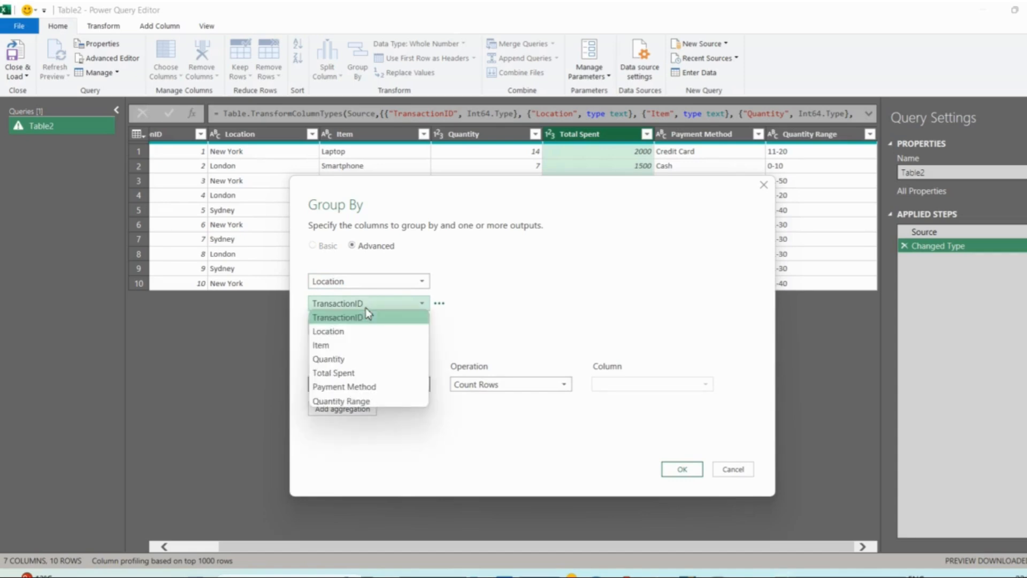
{"action": "left_click", "coordinate": [377, 382]}
- Name the aggregated column Sum, set it to Sum of Total Spent, and apply the grouping
{"action": "double_click", "coordinate": [366, 386]}
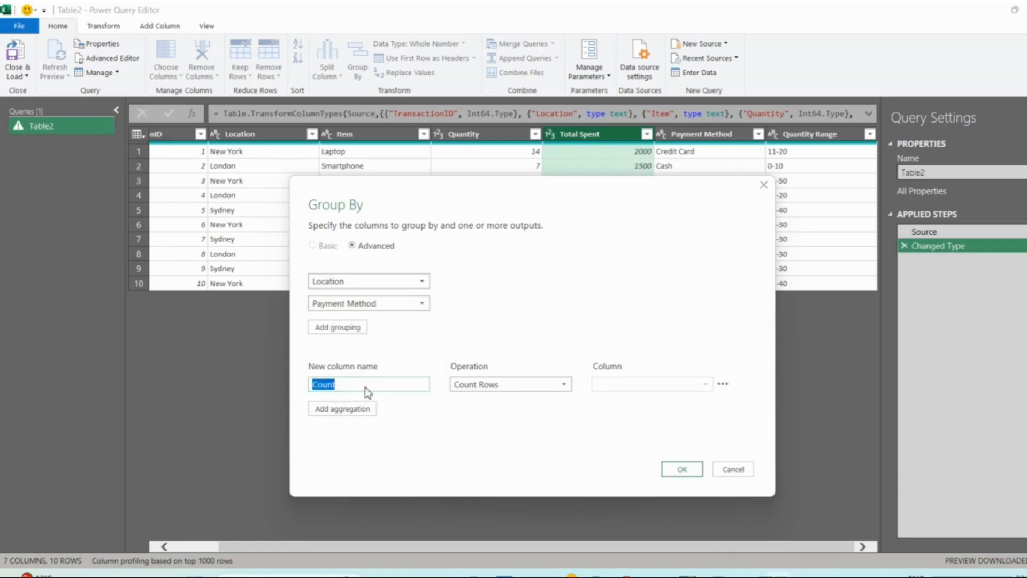
{"action": "type", "text": "Sum"}
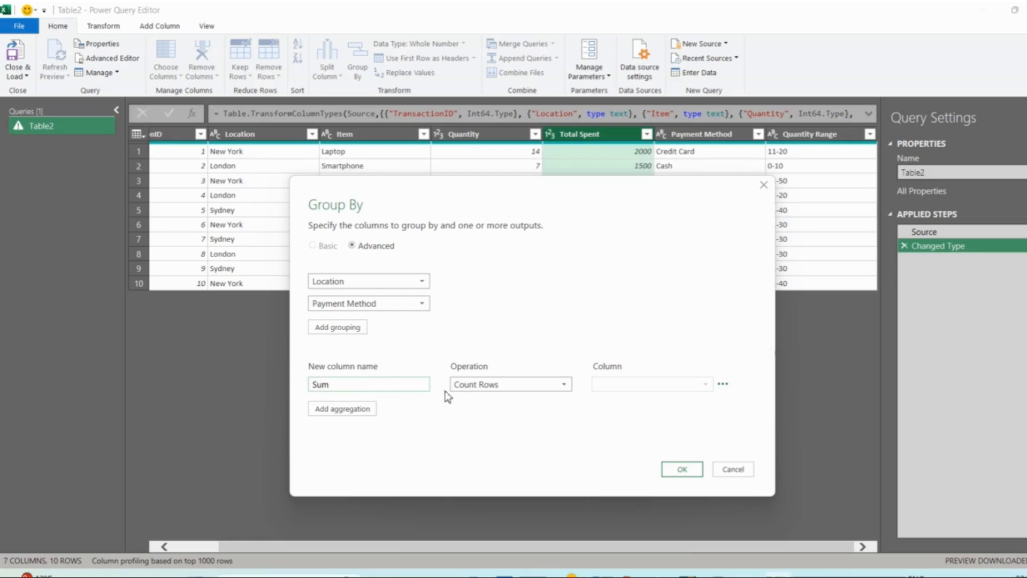
{"action": "left_click", "coordinate": [460, 385]}
{"action": "left_click", "coordinate": [466, 397]}
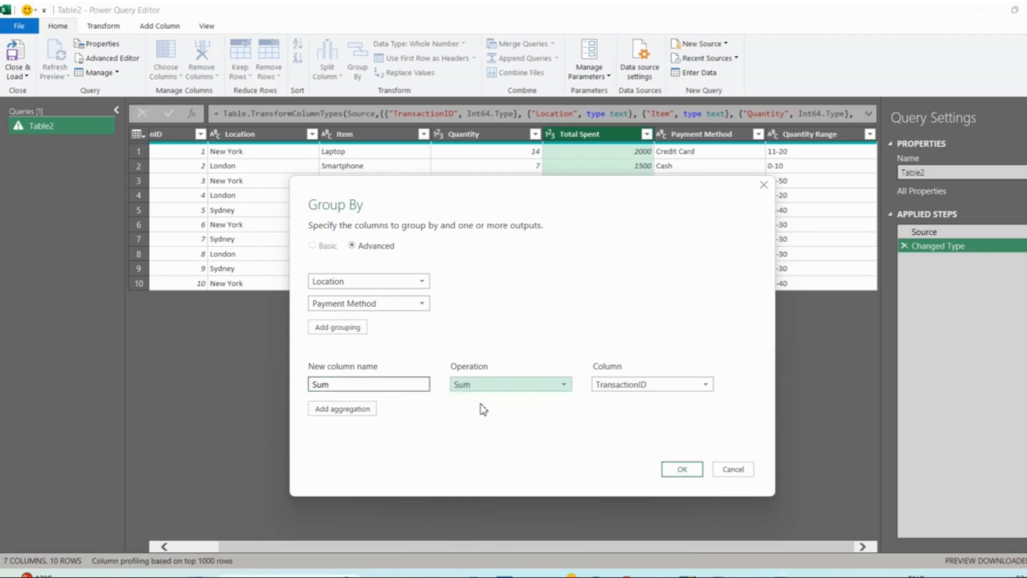
{"action": "left_click", "coordinate": [634, 389]}
{"action": "left_click", "coordinate": [633, 454]}
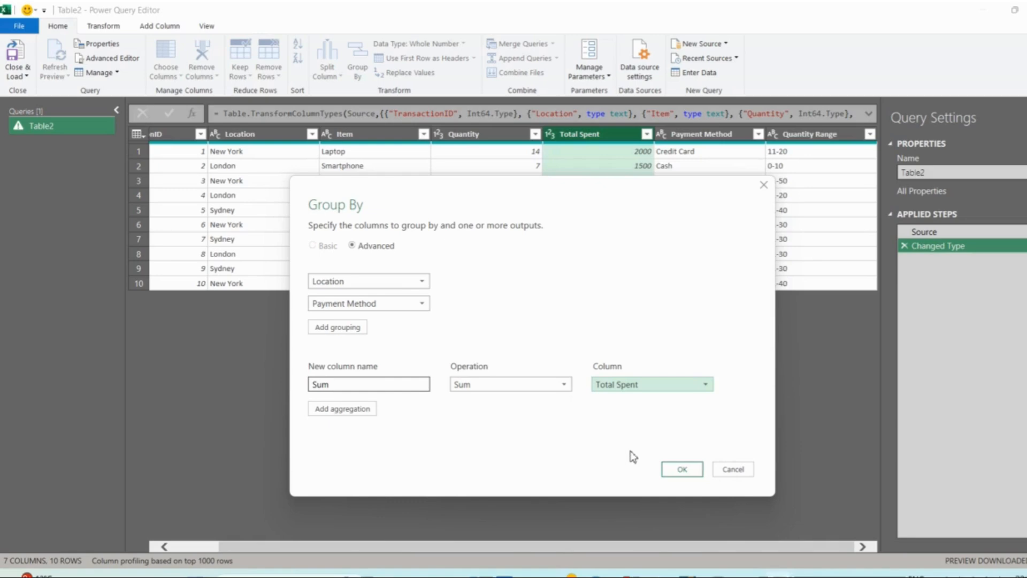
{"action": "left_click", "coordinate": [682, 469]}
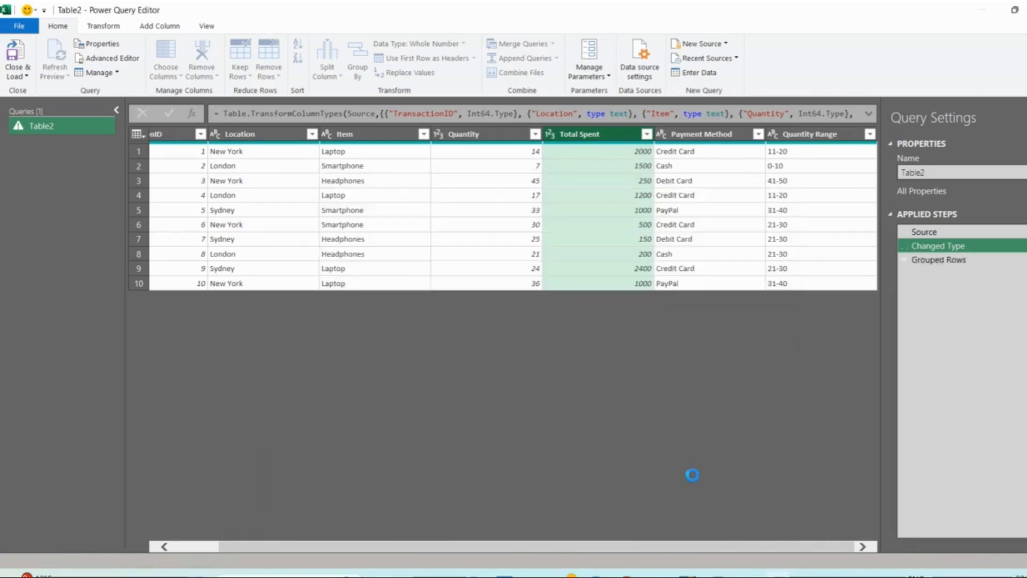
{"action": "left_click", "coordinate": [212, 137]}
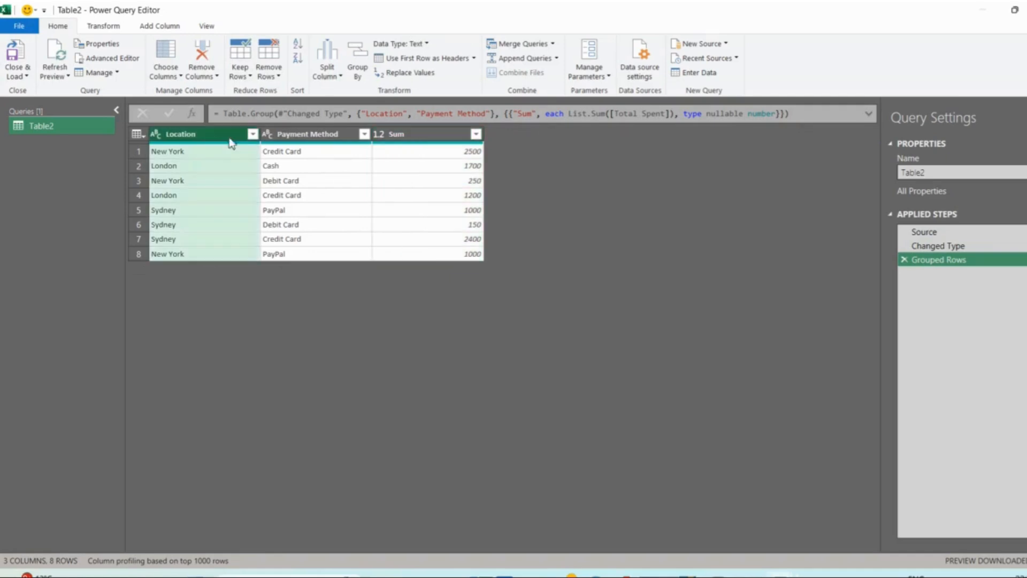
{"action": "left_click", "coordinate": [291, 133]}
{"action": "left_click", "coordinate": [437, 156]}
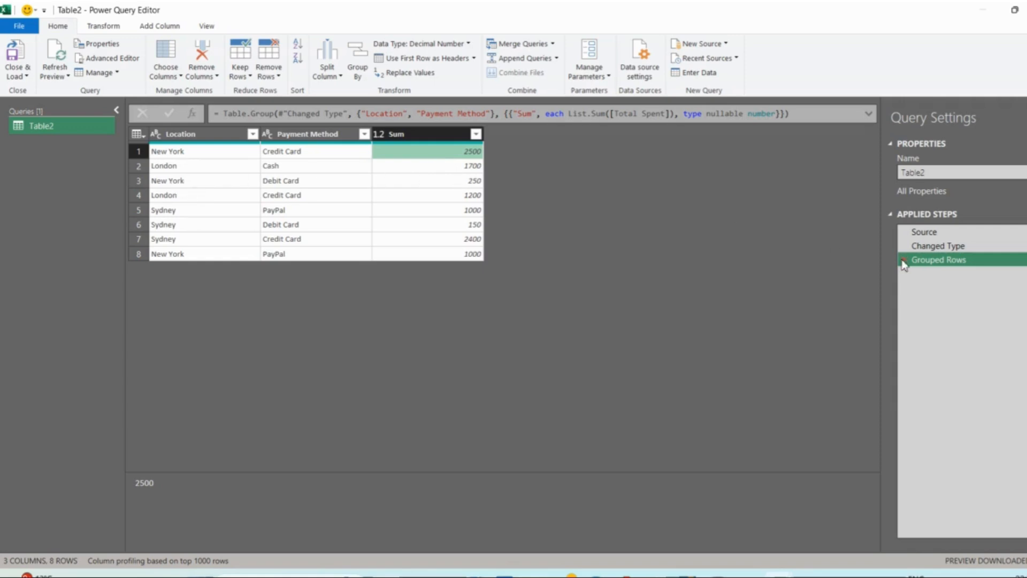
- Edit the Grouped Rows step to add a second aggregation named Sum_Qty, using Sum of the Quantity column
{"action": "left_click", "coordinate": [1023, 260]}
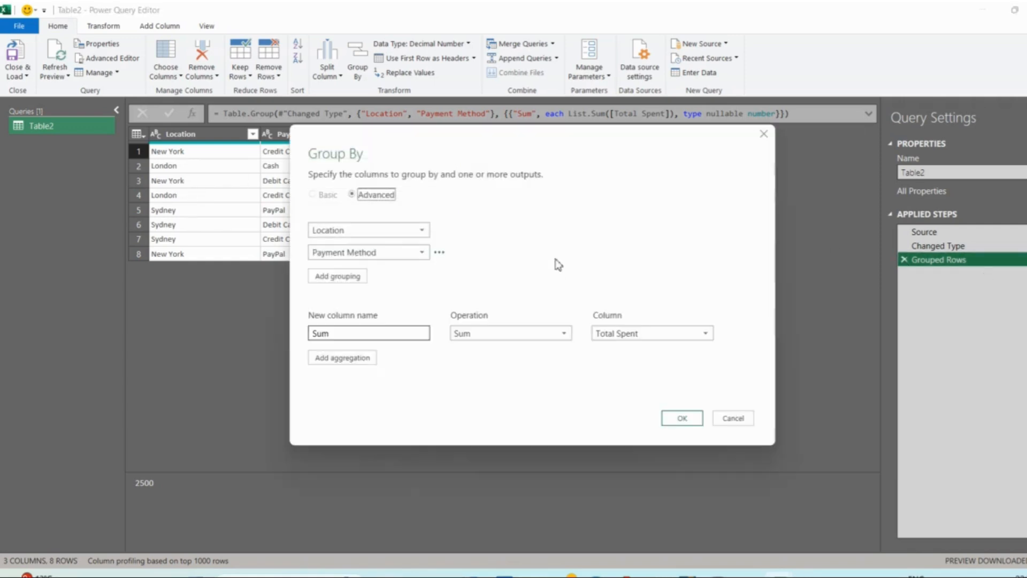
{"action": "left_click", "coordinate": [347, 356]}
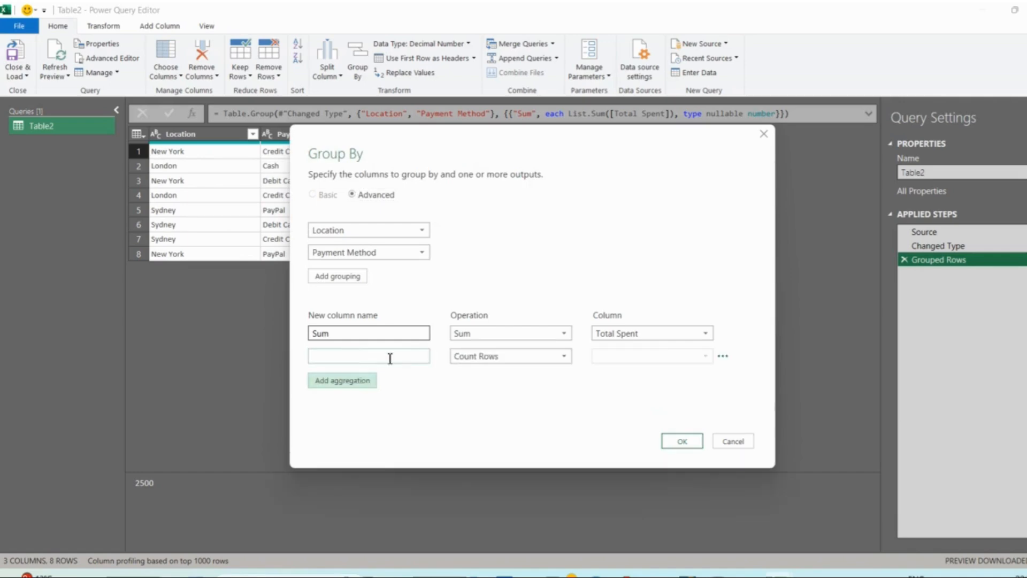
{"action": "left_click", "coordinate": [501, 356]}
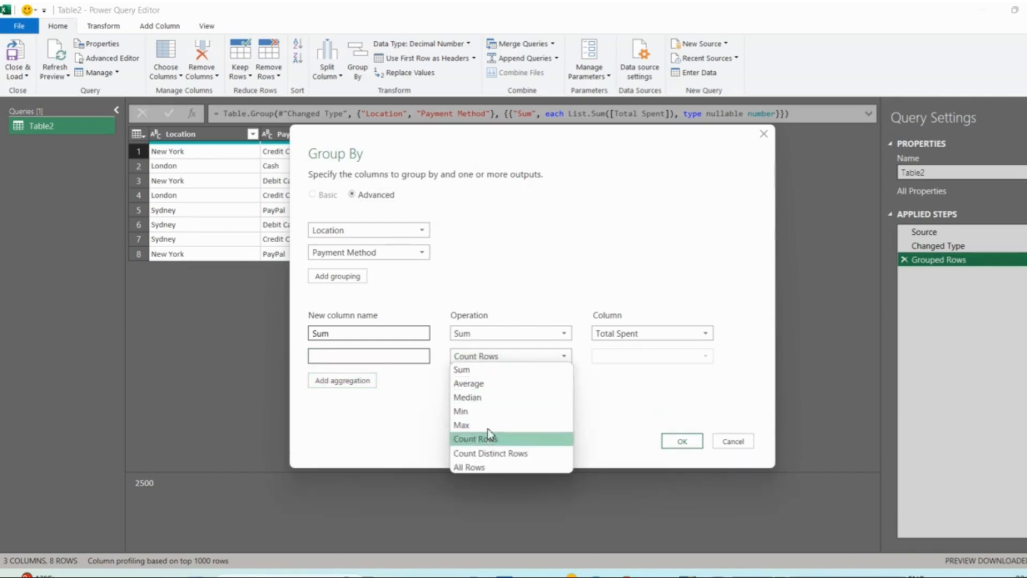
{"action": "left_click", "coordinate": [484, 369]}
{"action": "left_click", "coordinate": [612, 356]}
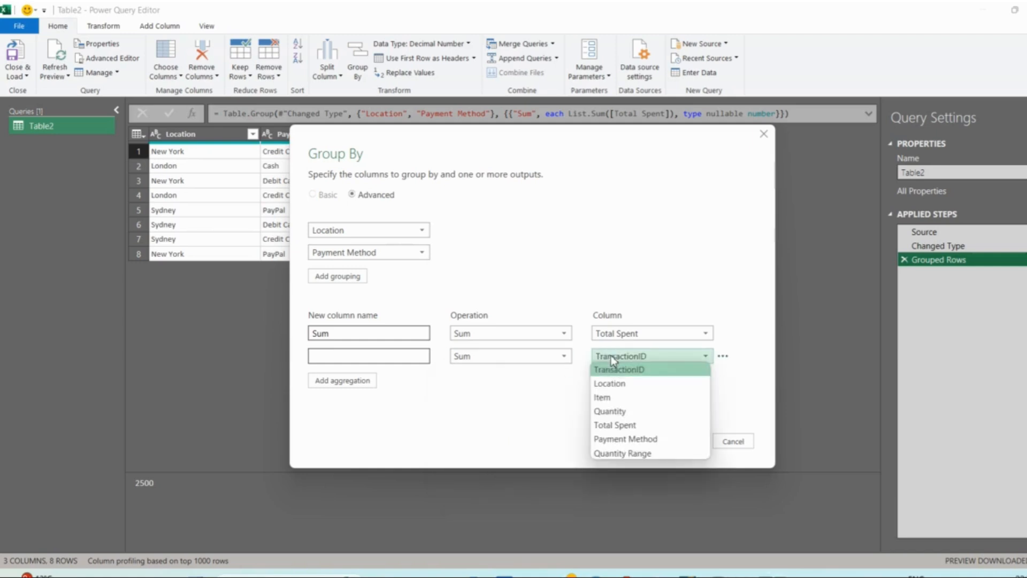
{"action": "left_click", "coordinate": [610, 411]}
{"action": "left_click", "coordinate": [380, 356]}
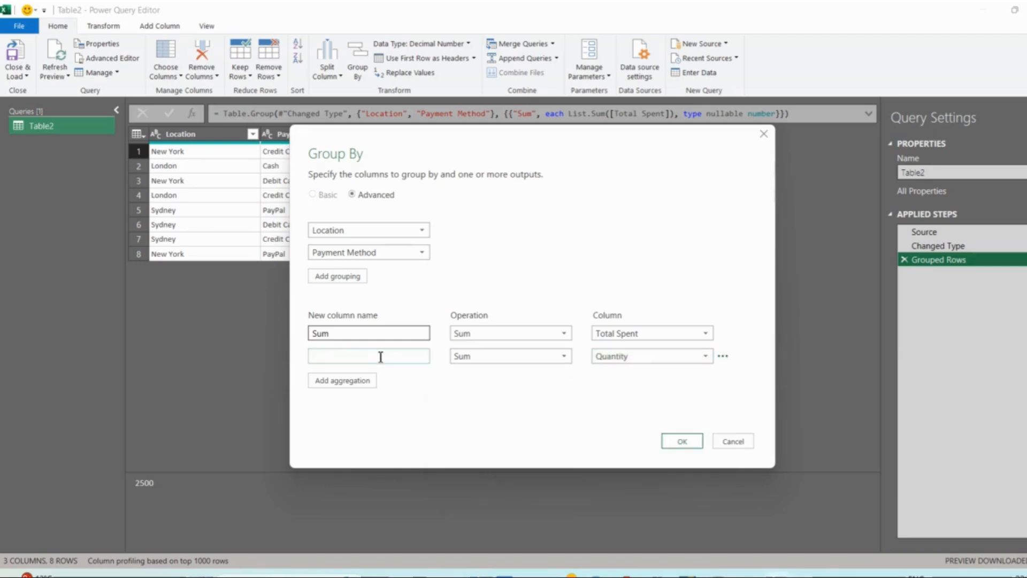
{"action": "type", "text": "Sum_Qty"}
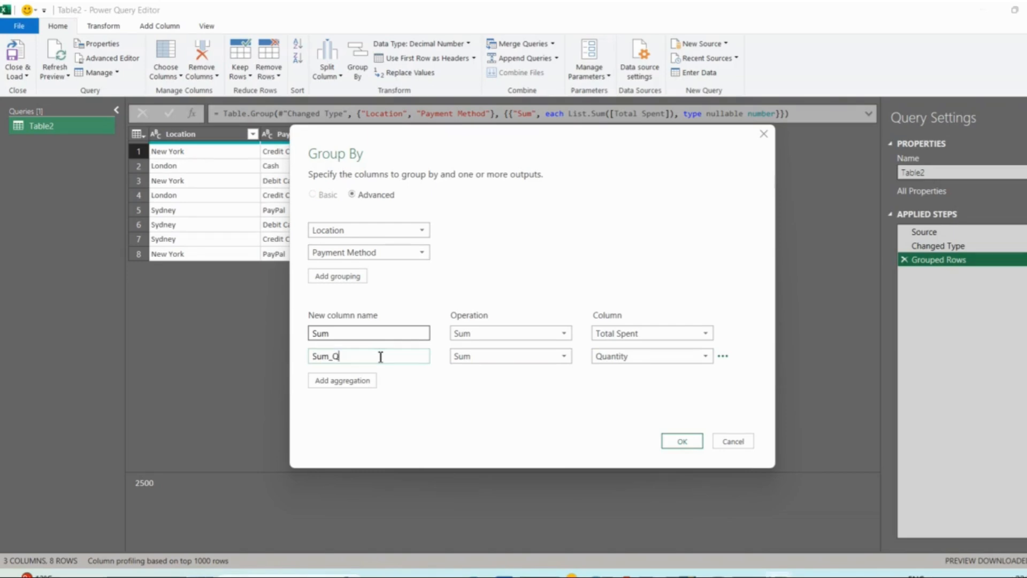
{"action": "left_click", "coordinate": [682, 442]}
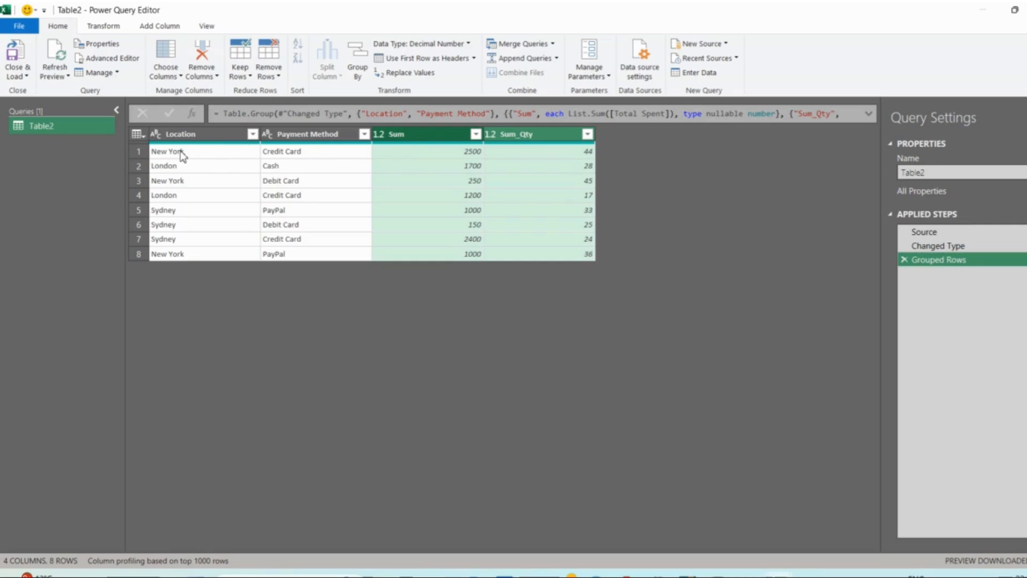
- Compare the London Cash group with its source rows' Location, Payment Method and Total Spent values in the Changed Type step
{"action": "left_click", "coordinate": [138, 165]}
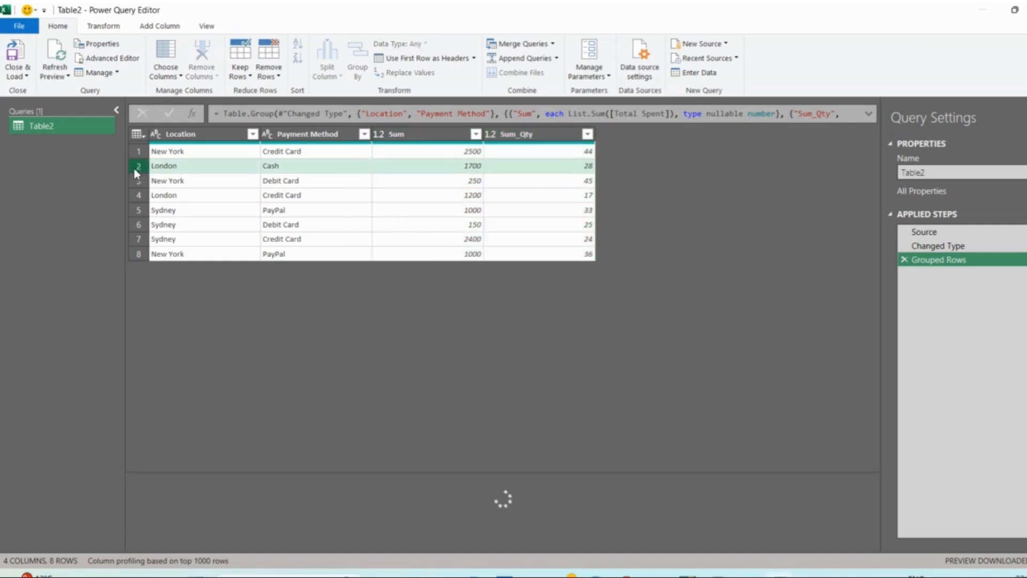
{"action": "left_click", "coordinate": [960, 247]}
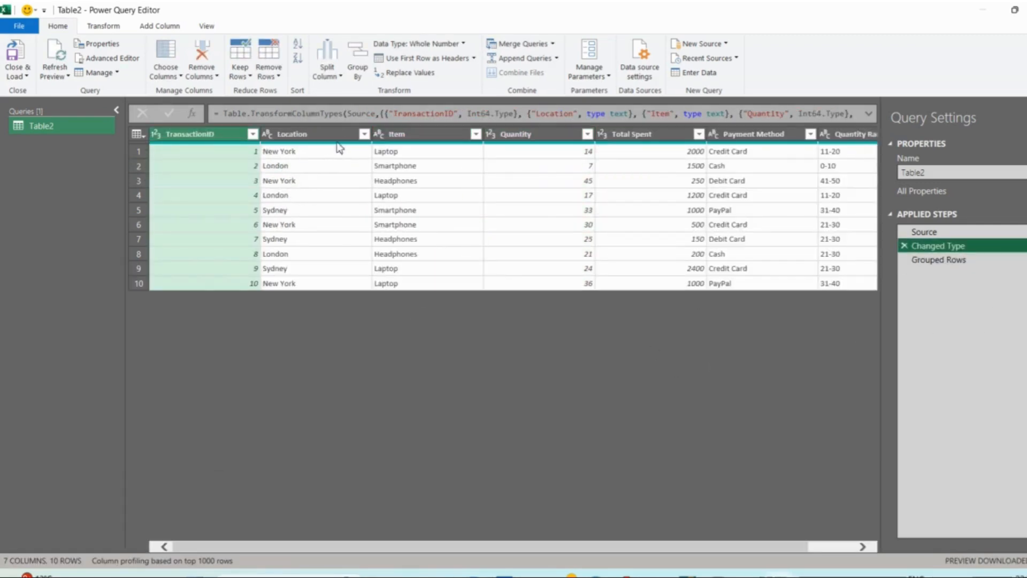
{"action": "left_click", "coordinate": [310, 171]}
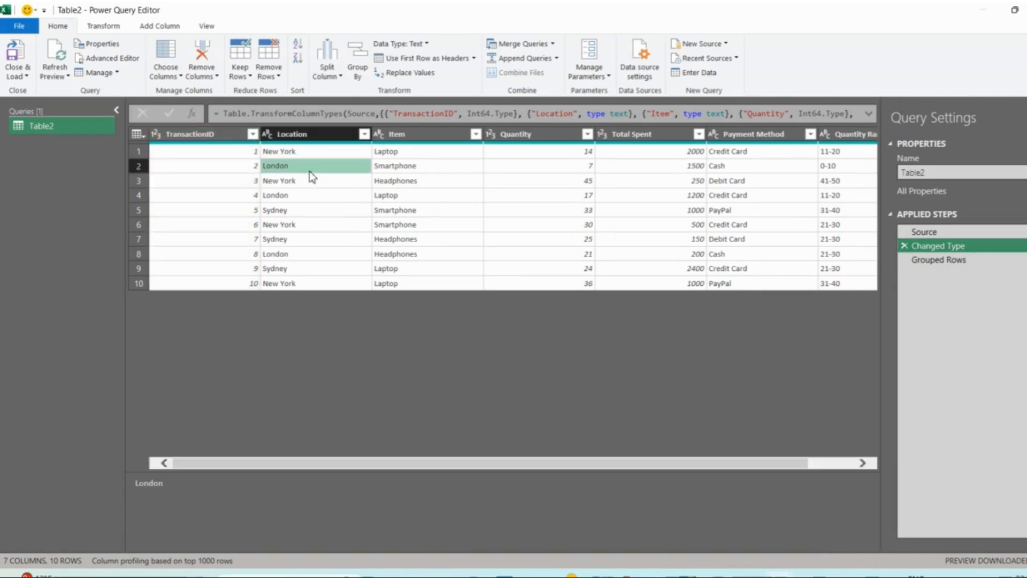
{"action": "left_click", "coordinate": [298, 196]}
{"action": "left_click", "coordinate": [300, 257]}
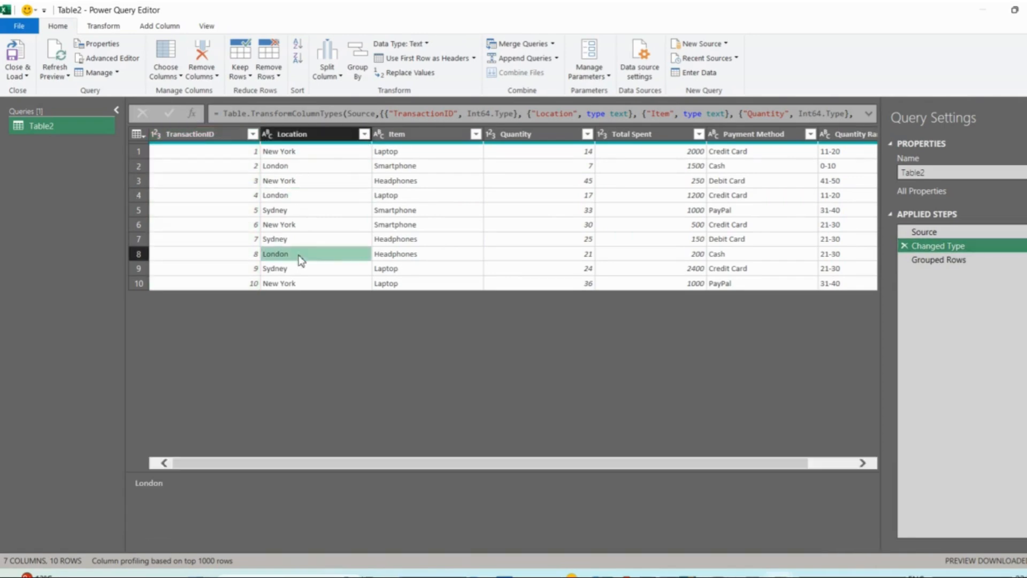
{"action": "left_click", "coordinate": [730, 167]}
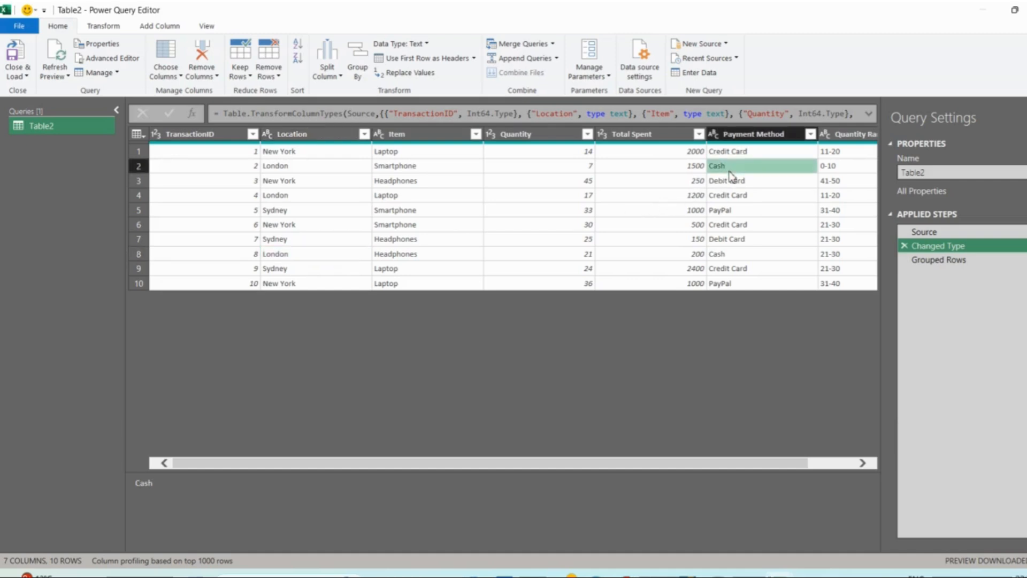
{"action": "left_click", "coordinate": [736, 256]}
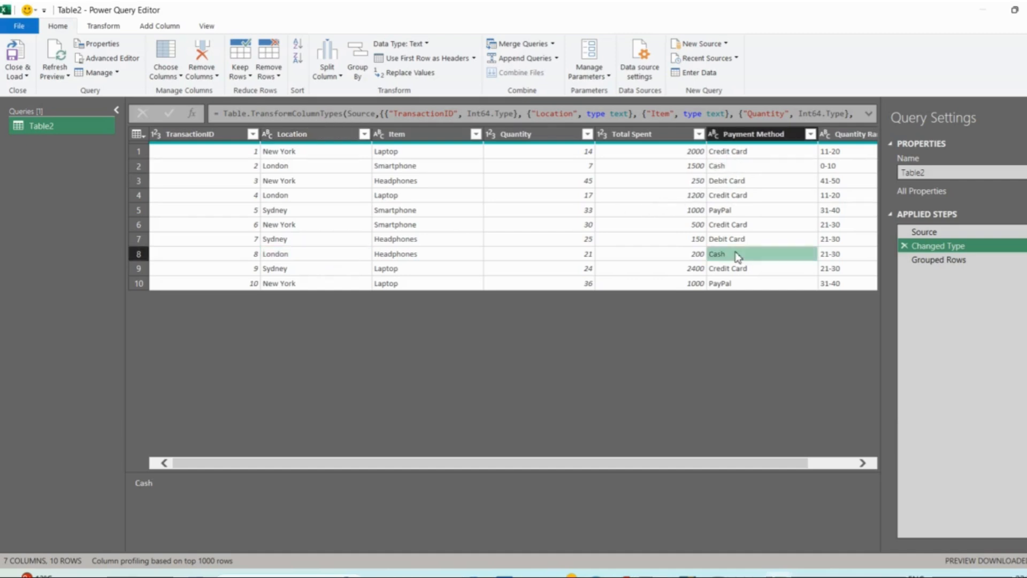
{"action": "left_click", "coordinate": [686, 166]}
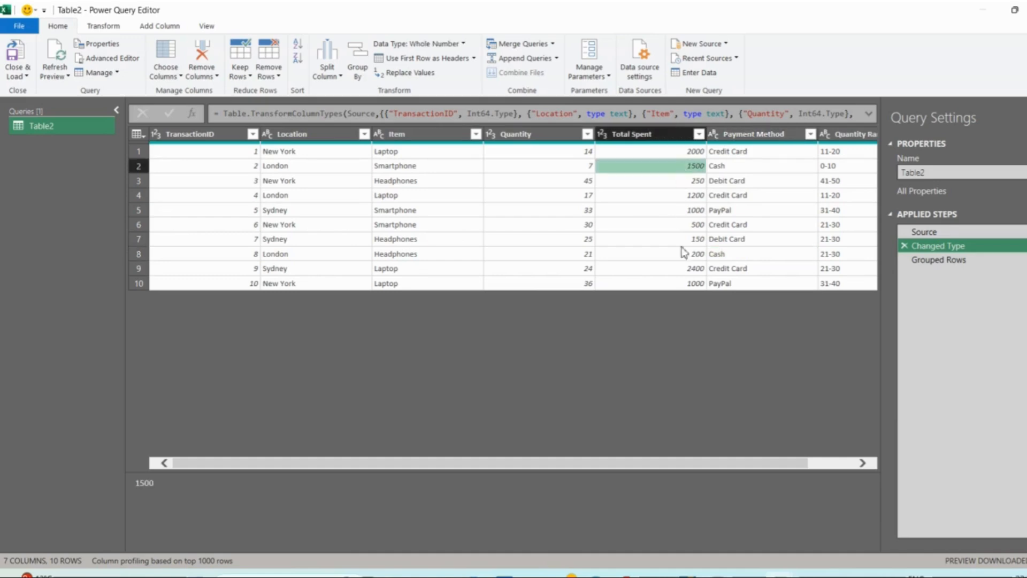
{"action": "left_click", "coordinate": [691, 258]}
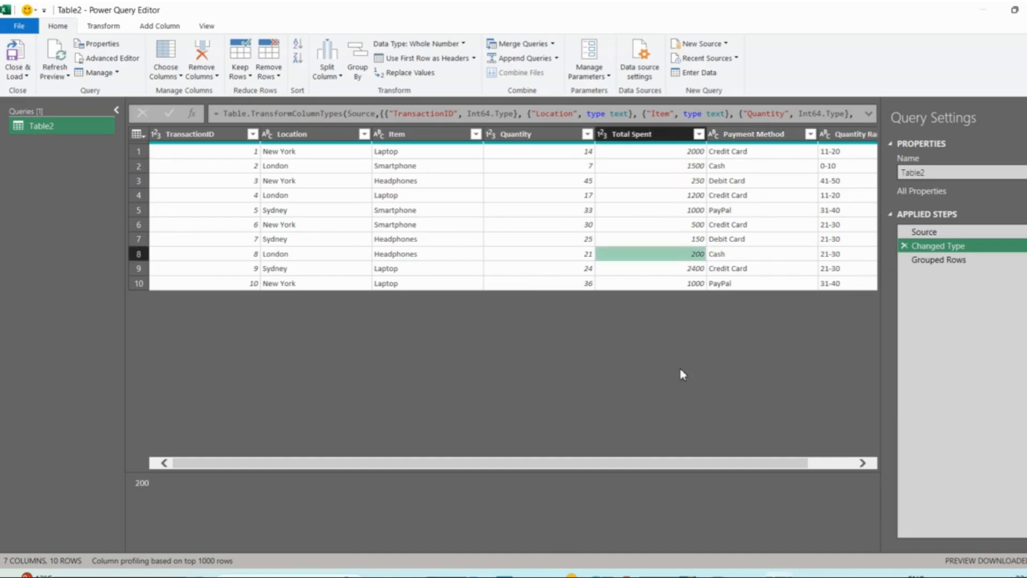
- Delete the Grouped Rows step from Table2 and duplicate the query
{"action": "left_click", "coordinate": [909, 261]}
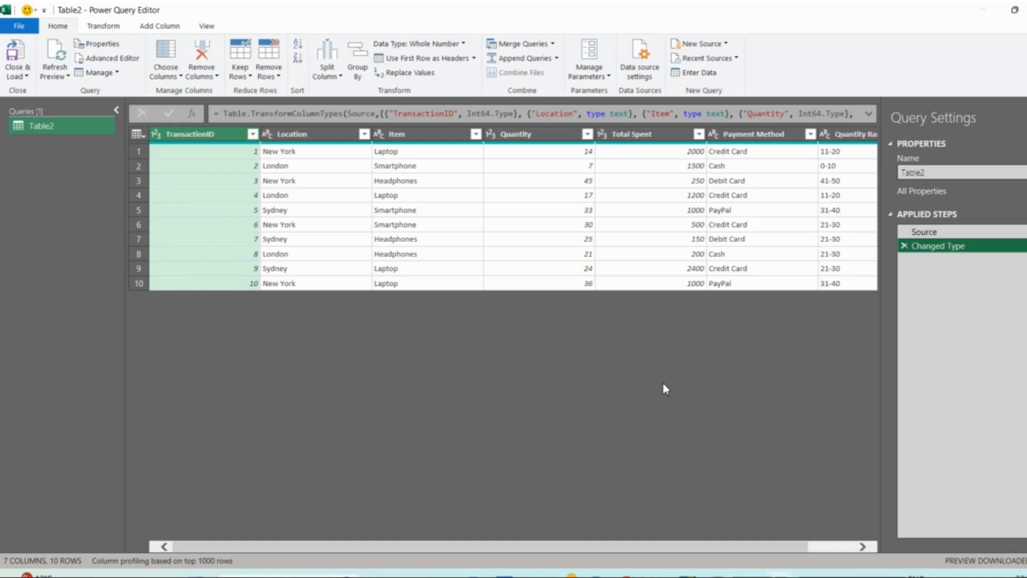
{"action": "right_click", "coordinate": [42, 131]}
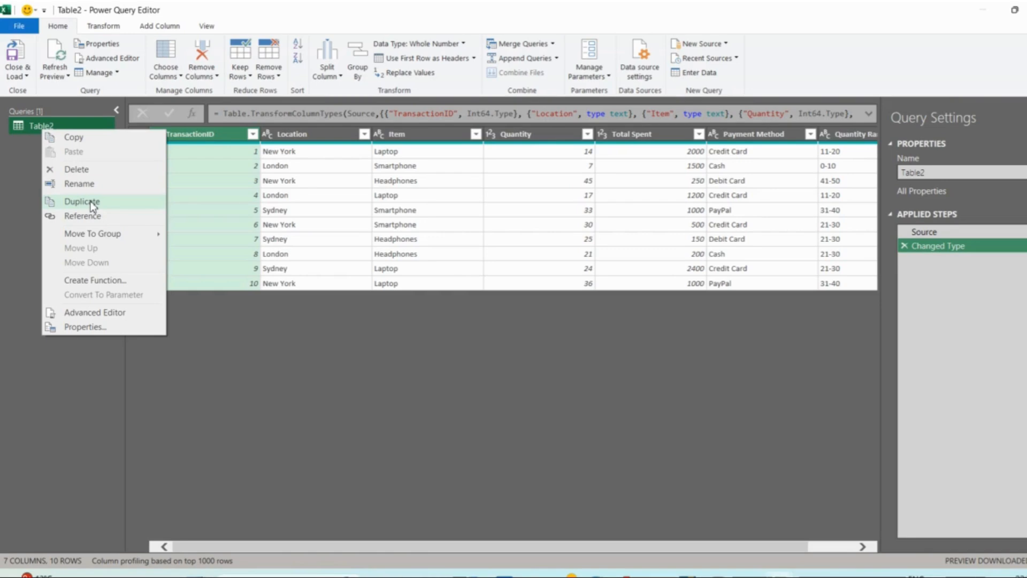
{"action": "left_click", "coordinate": [91, 202]}
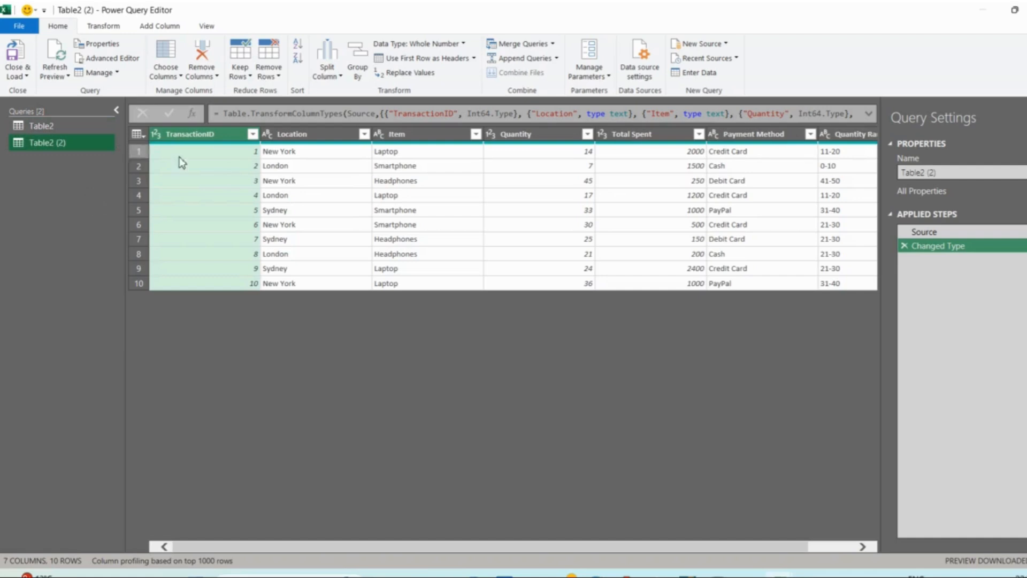
{"action": "left_click", "coordinate": [42, 126]}
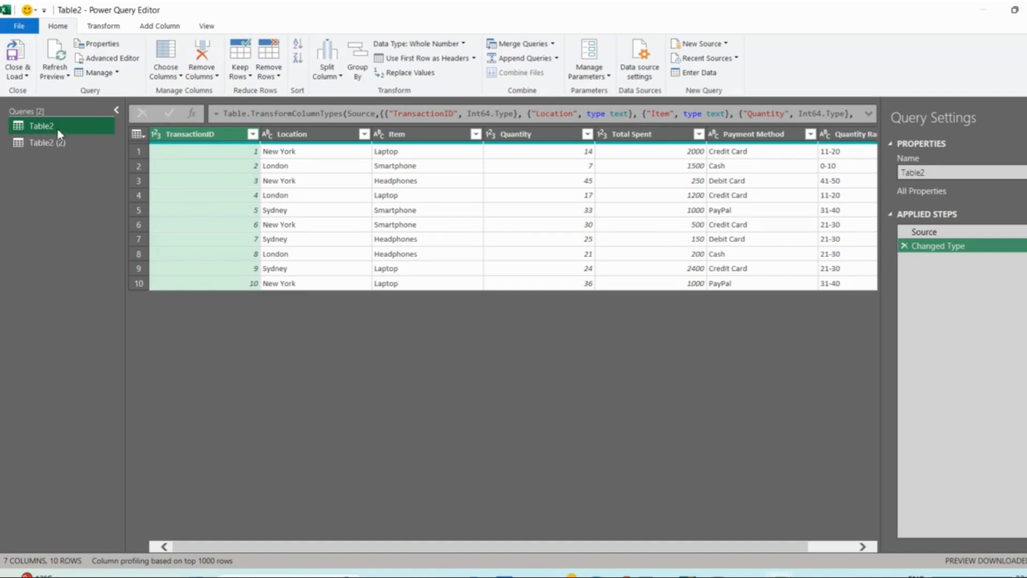
{"action": "left_click", "coordinate": [62, 143]}
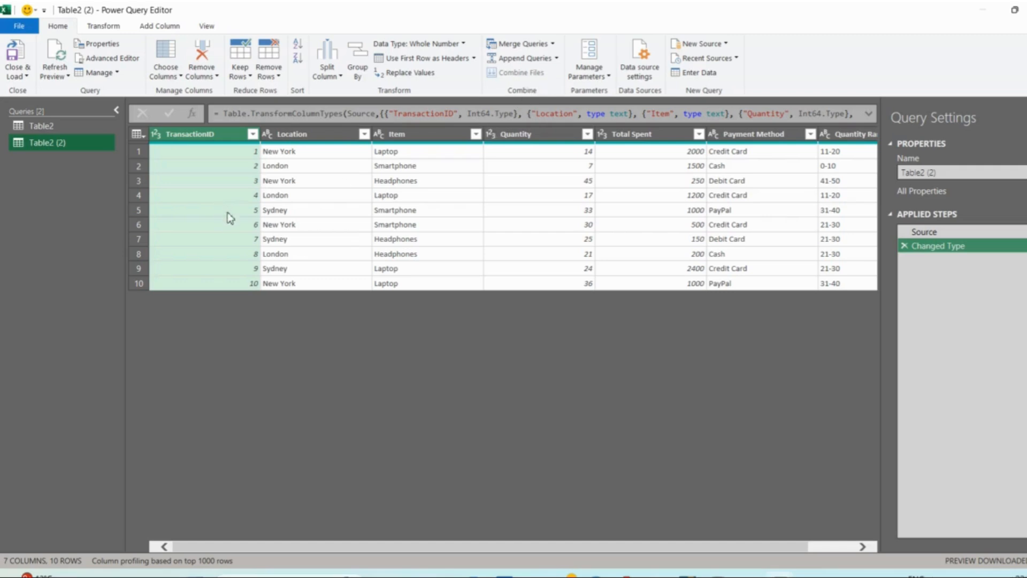
- Rename the duplicated query as Table_To_Append
{"action": "double_click", "coordinate": [62, 143]}
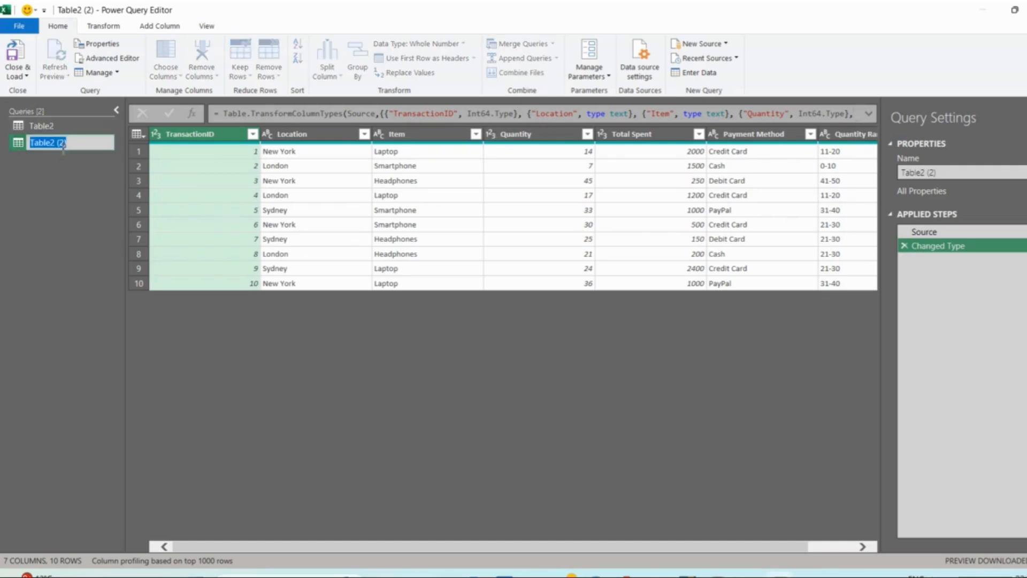
{"action": "key", "text": "ctrl+a"}
{"action": "key", "text": "BackSpace"}
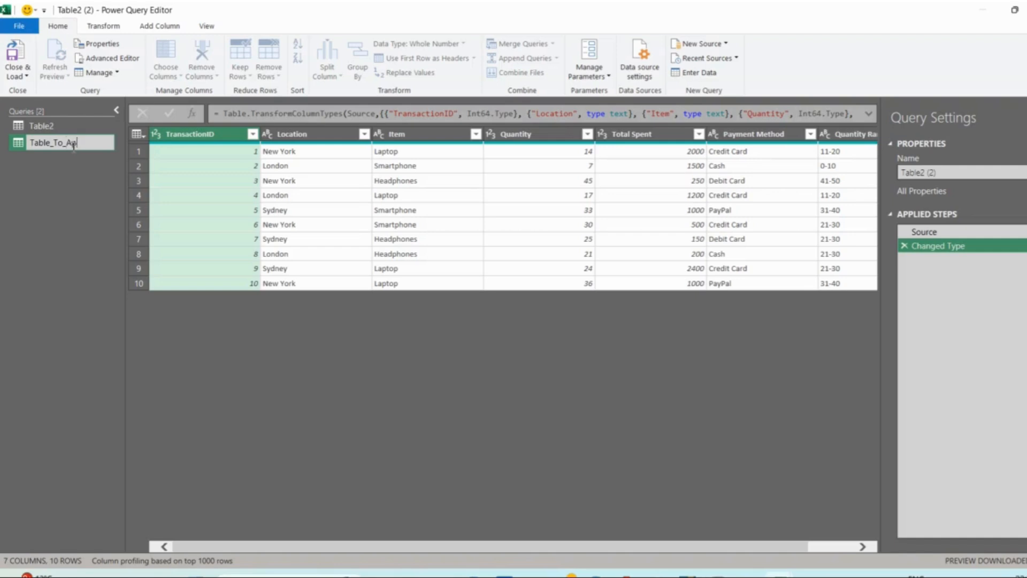
{"action": "type", "text": "Table_To_Append"}
{"action": "key", "text": "Return"}
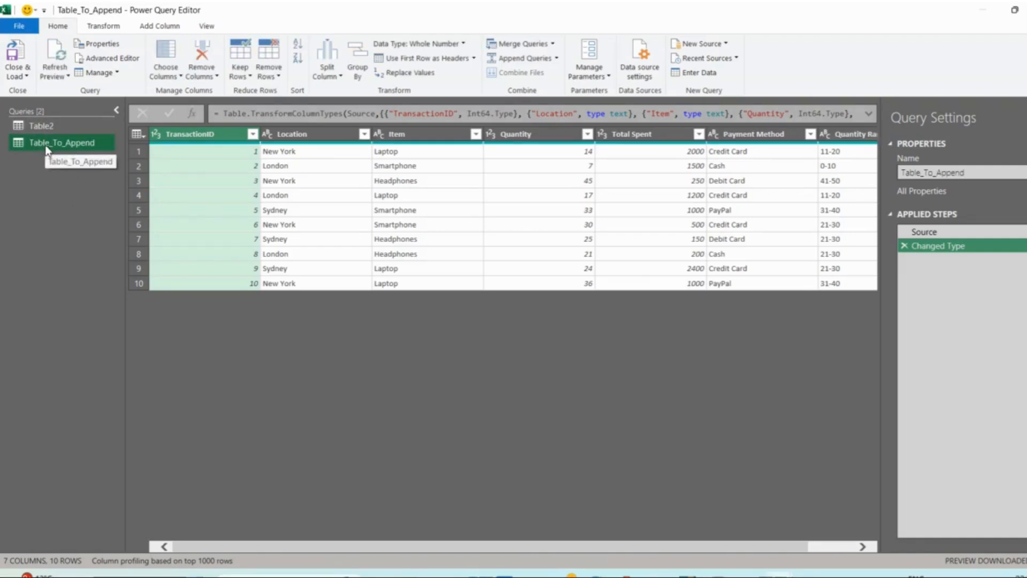
- Append two tables as a new query, with Table_To_Append as the first table and Table2 as the second
{"action": "left_click", "coordinate": [557, 58]}
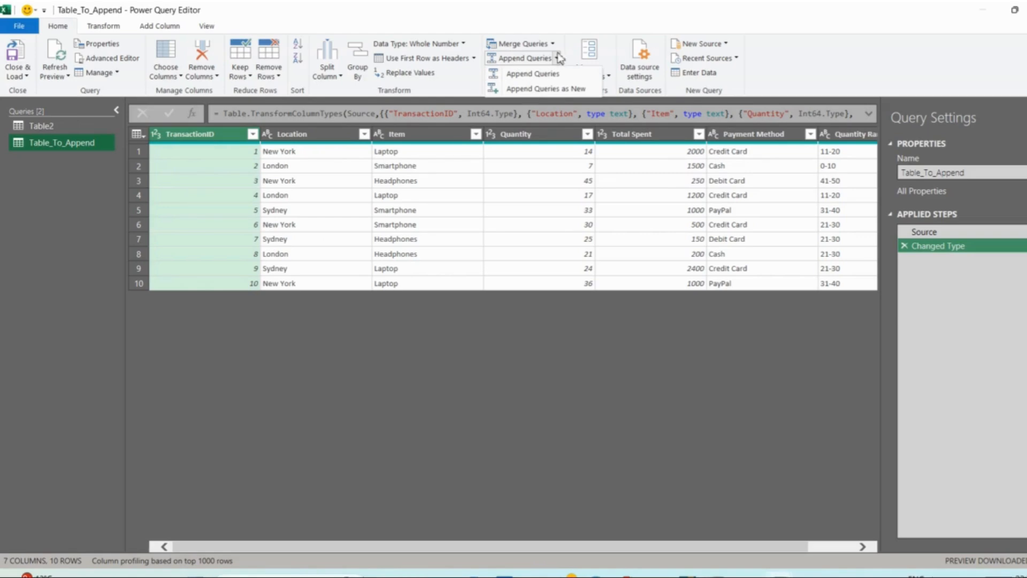
{"action": "left_click", "coordinate": [546, 88]}
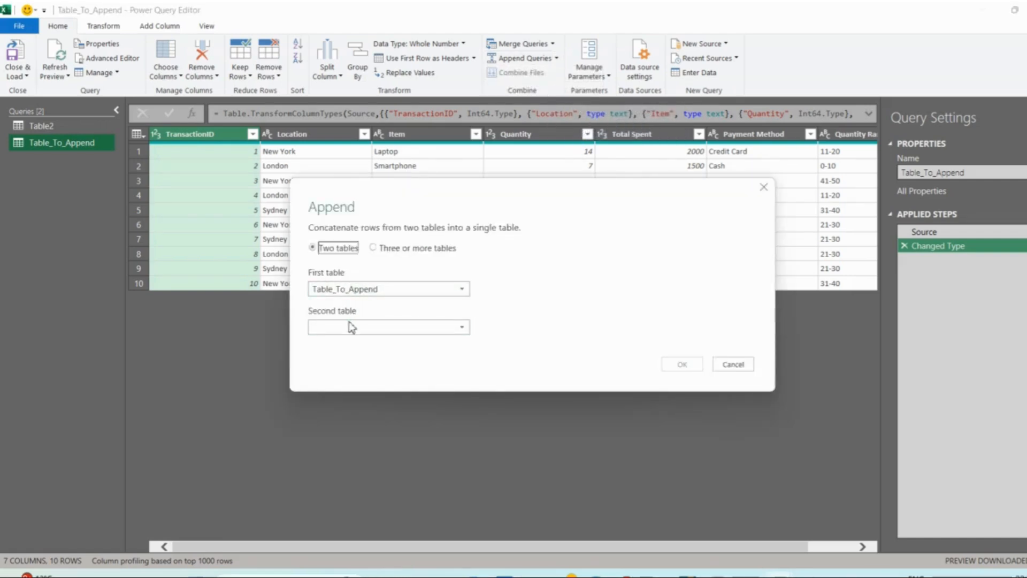
{"action": "left_click", "coordinate": [374, 248]}
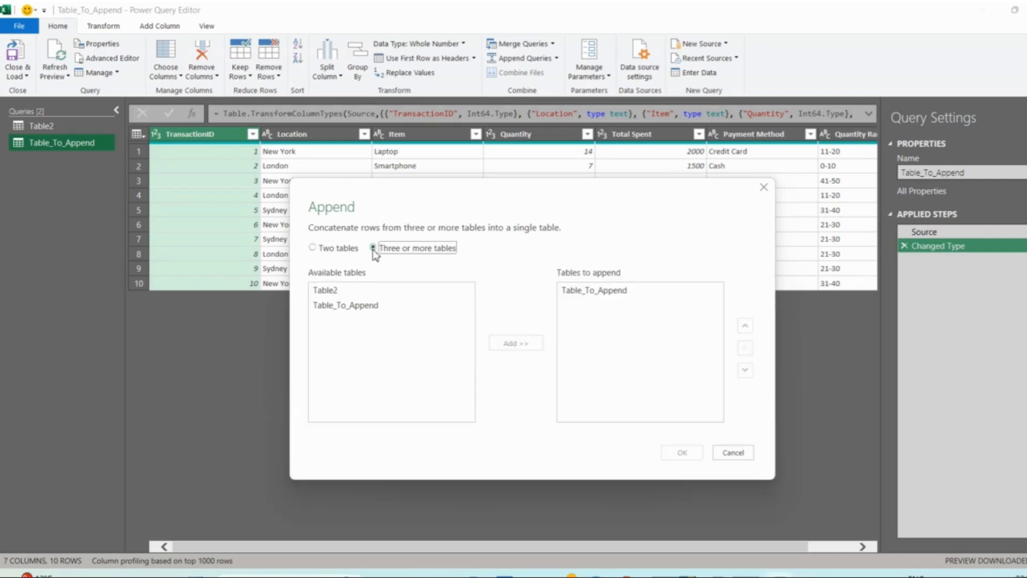
{"action": "left_click", "coordinate": [313, 248]}
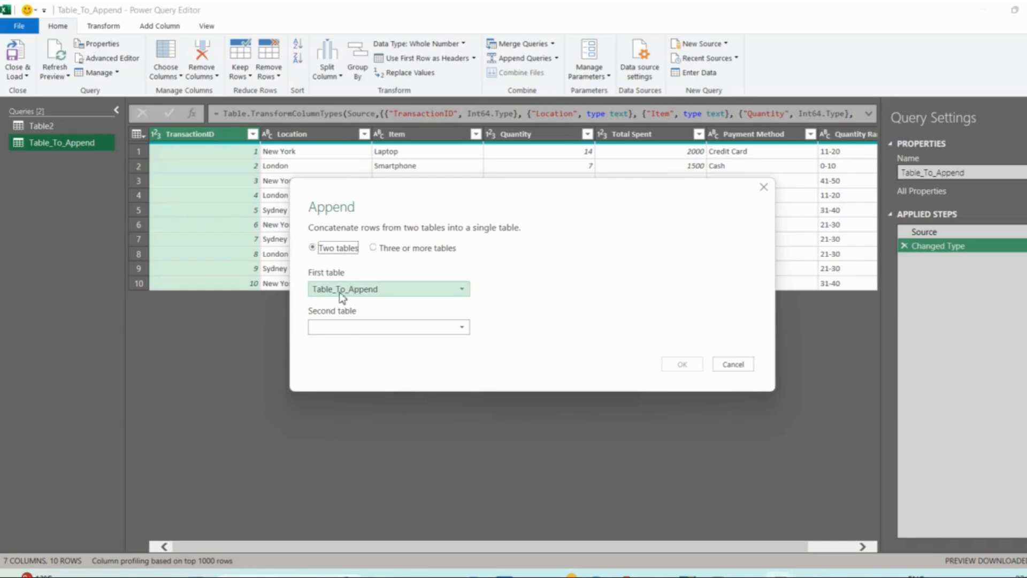
{"action": "left_click", "coordinate": [342, 328]}
{"action": "left_click", "coordinate": [344, 342]}
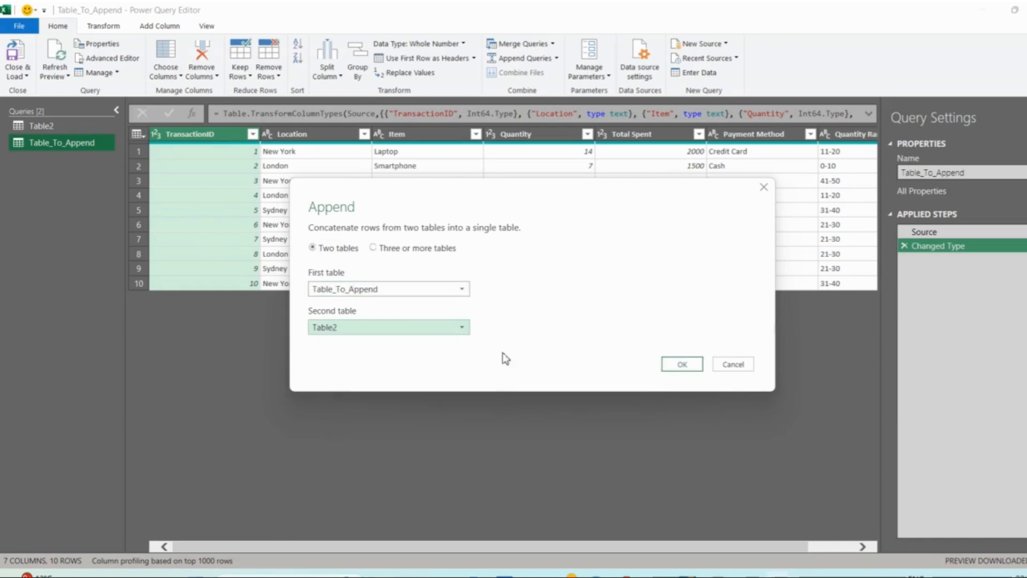
{"action": "left_click", "coordinate": [681, 364]}
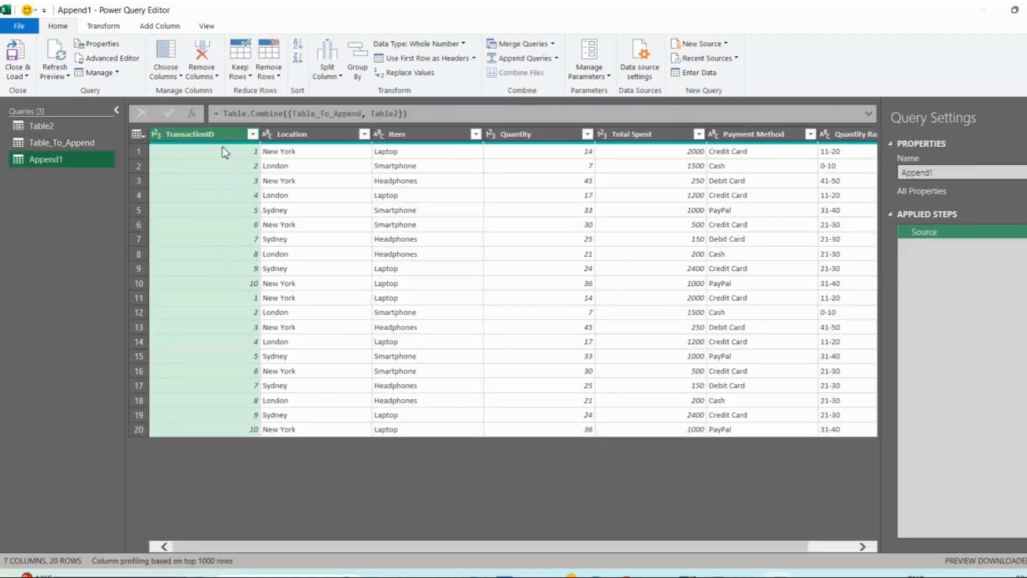
{"action": "left_click", "coordinate": [138, 151]}
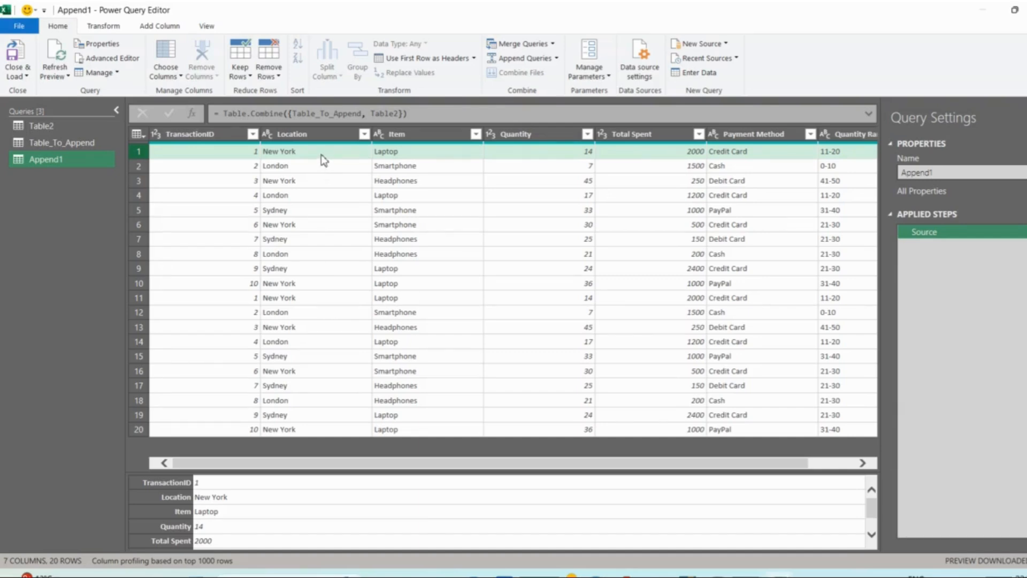
{"action": "right_click", "coordinate": [24, 162]}
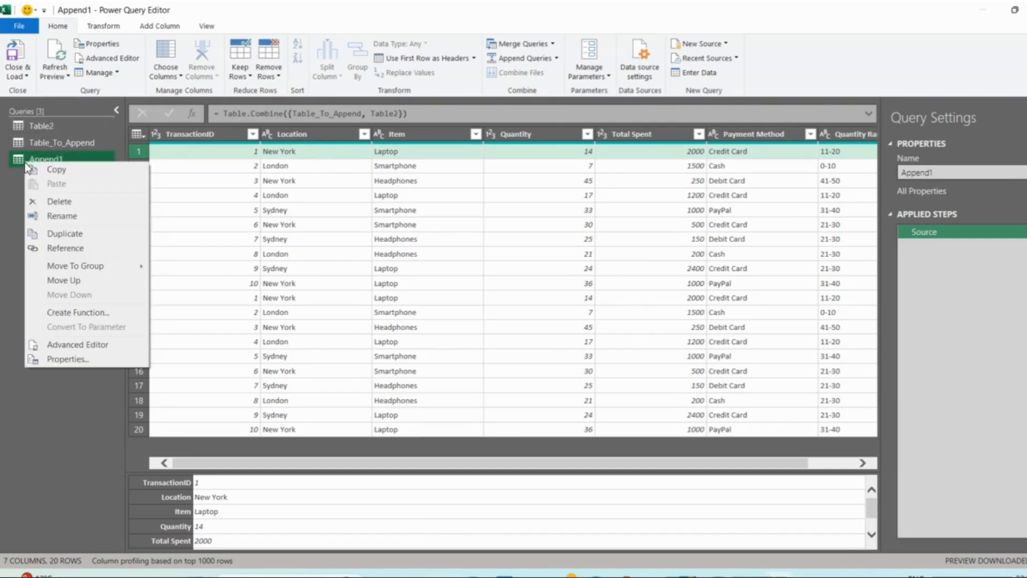
{"action": "left_click", "coordinate": [72, 197]}
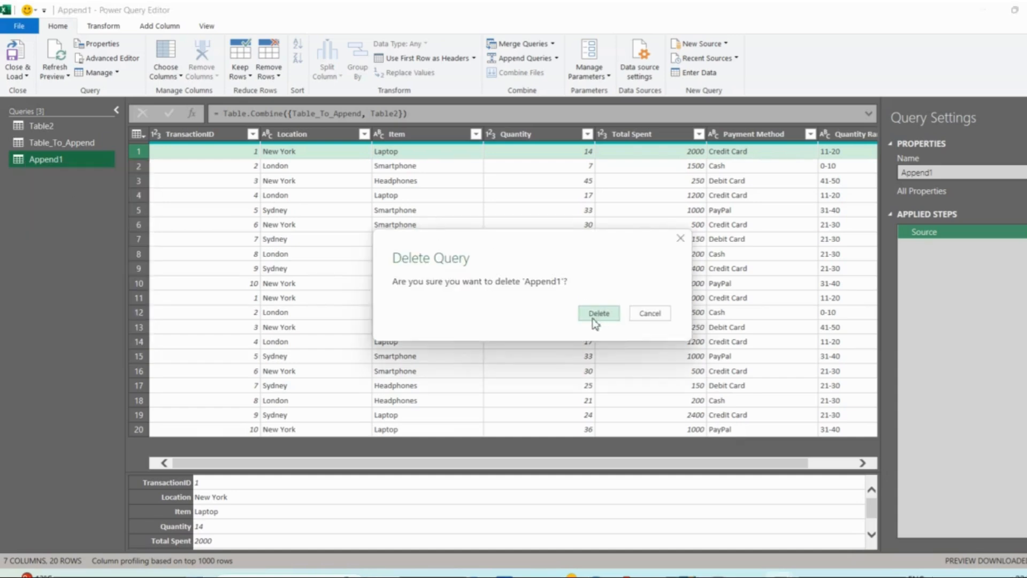
{"action": "left_click", "coordinate": [680, 238]}
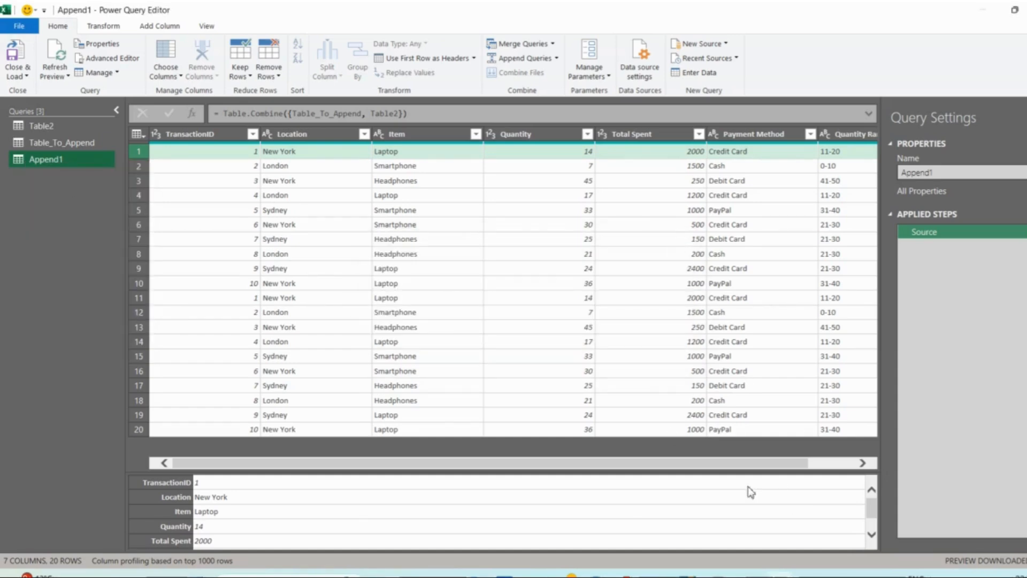
- Merge the Append1 query with Table2 on matching TransactionID columns using a Left Outer join, and look over the merged columns
{"action": "left_click", "coordinate": [553, 43]}
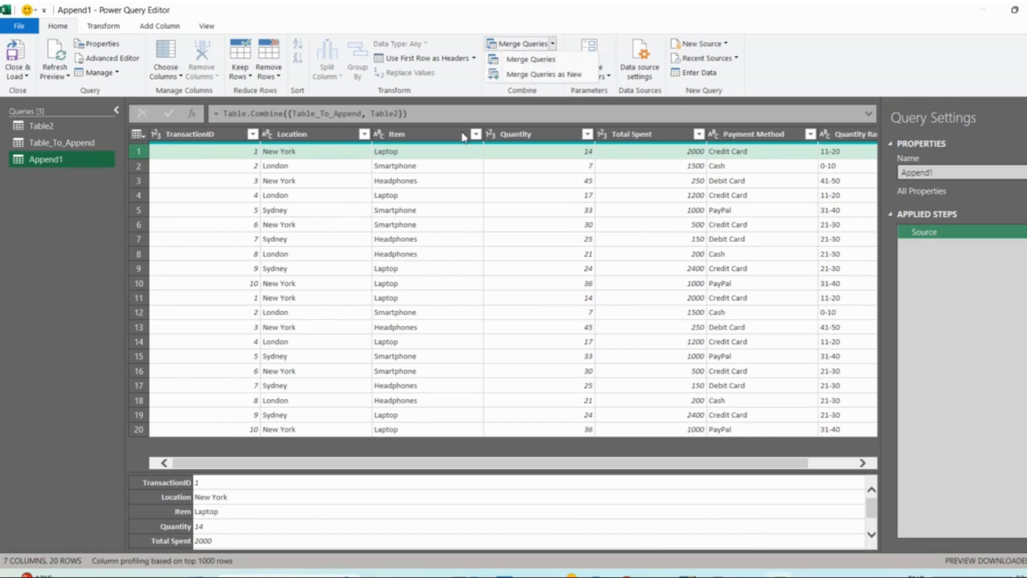
{"action": "left_click", "coordinate": [541, 66]}
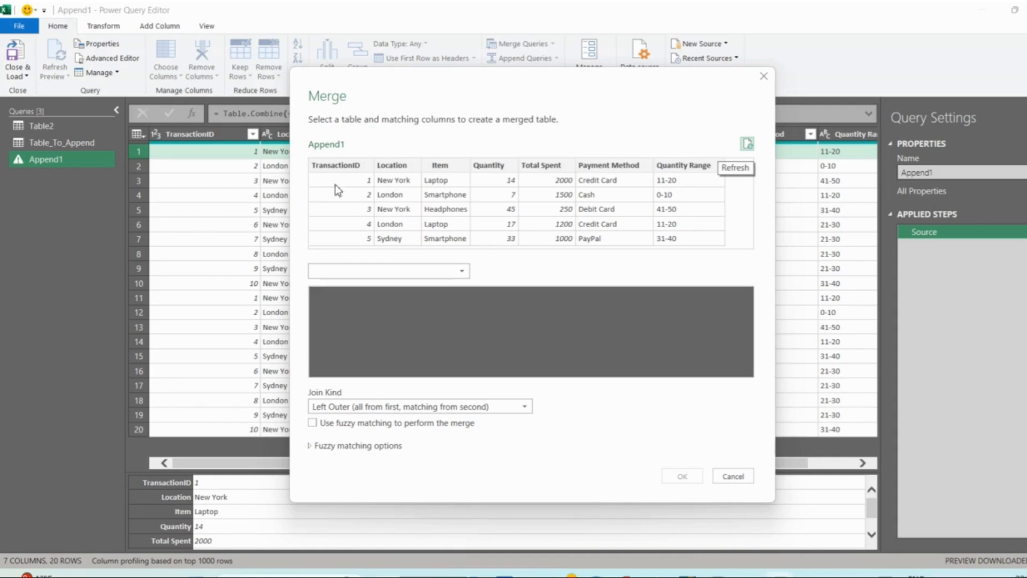
{"action": "left_click", "coordinate": [341, 169]}
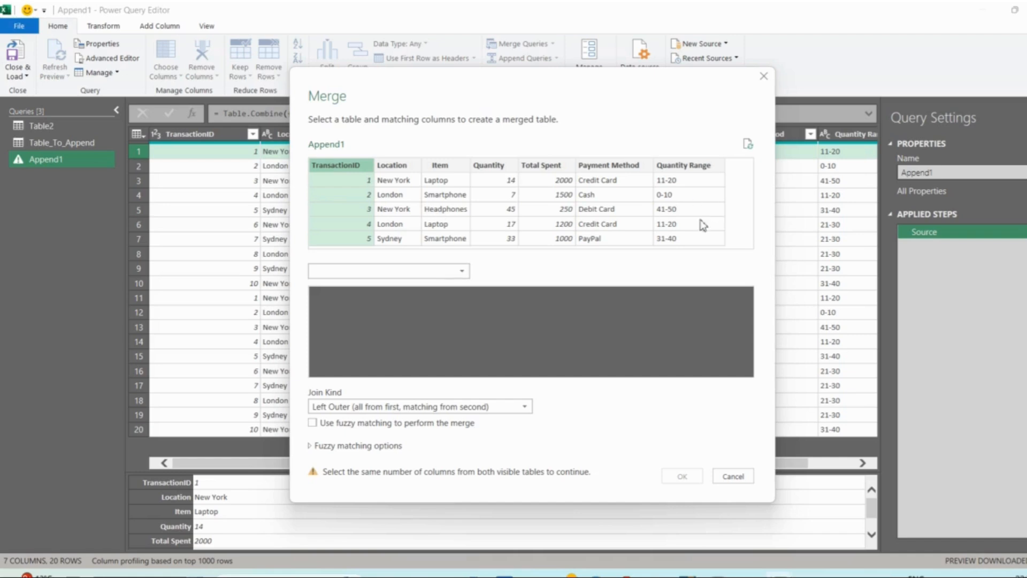
{"action": "left_click", "coordinate": [359, 279]}
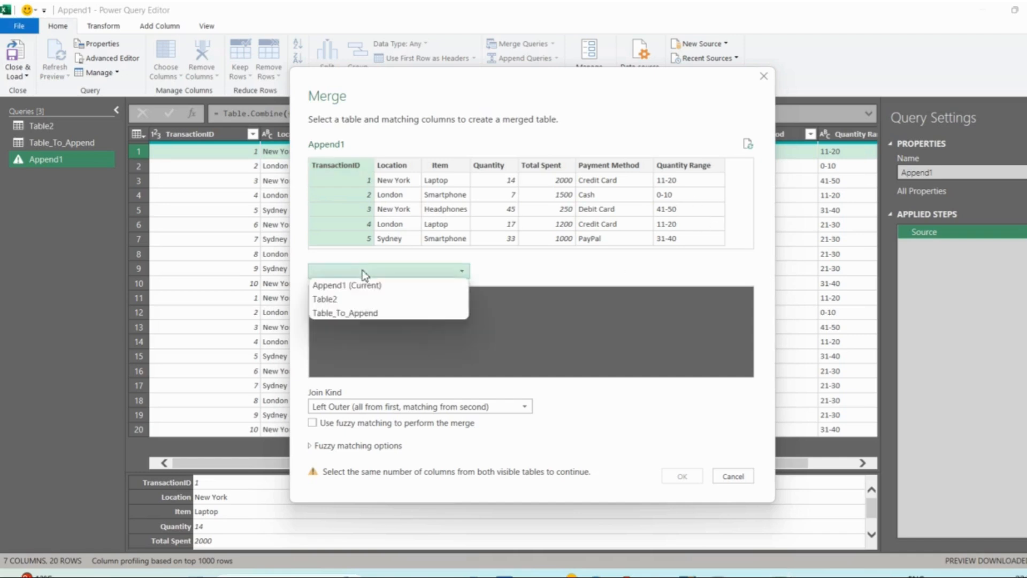
{"action": "left_click", "coordinate": [355, 297]}
{"action": "left_click", "coordinate": [350, 293]}
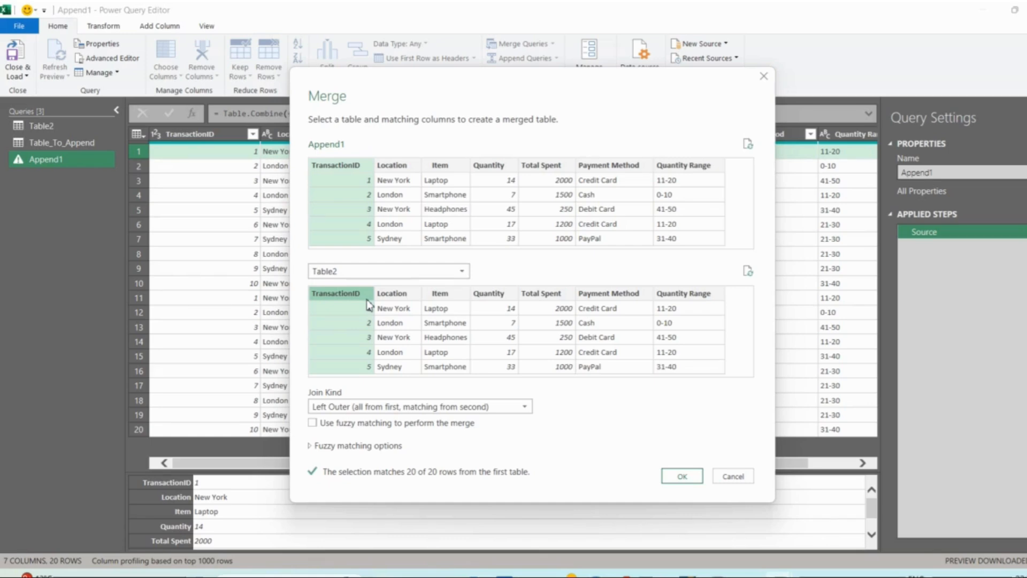
{"action": "left_click", "coordinate": [694, 481]}
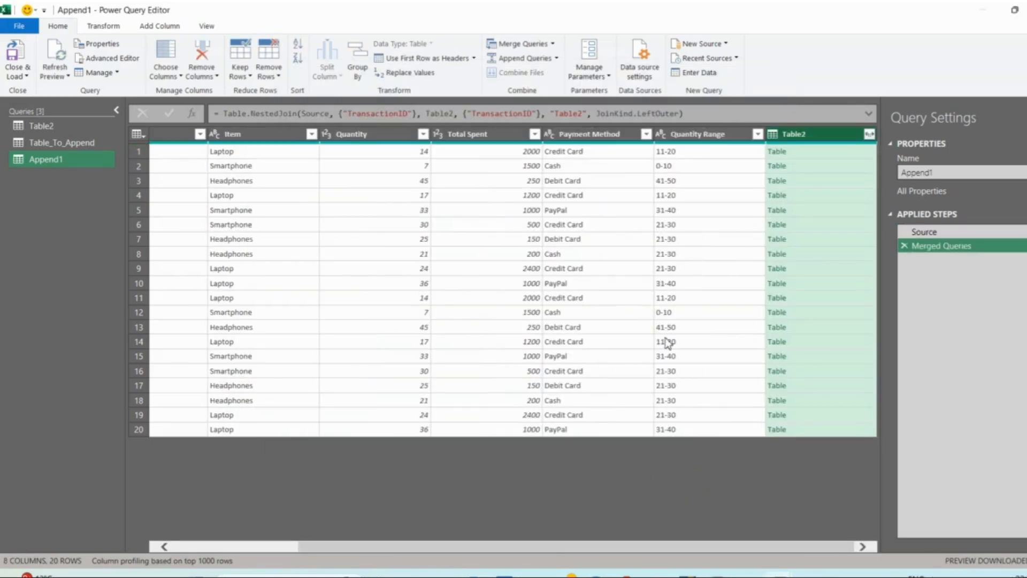
{"action": "scroll", "coordinate": [488, 225], "scroll_direction": "left", "scroll_amount": 5}
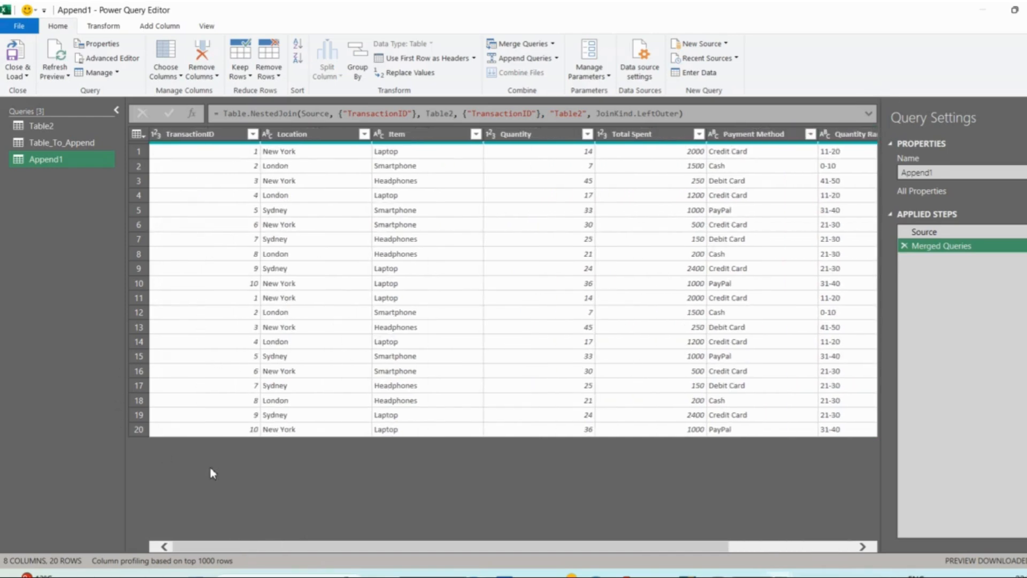
{"action": "scroll", "coordinate": [211, 468], "scroll_direction": "right", "scroll_amount": 5}
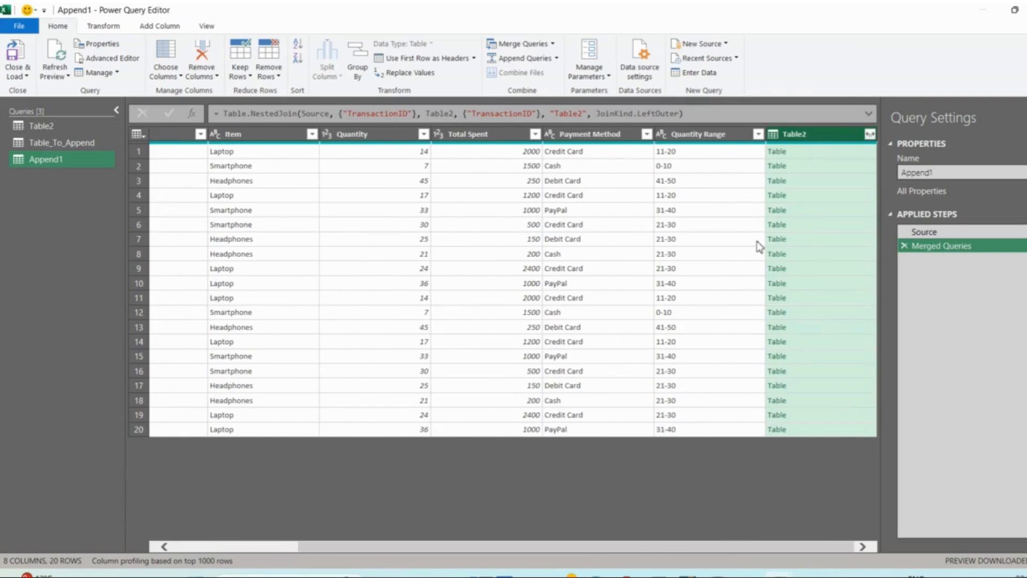
{"action": "scroll", "coordinate": [652, 336], "scroll_direction": "left", "scroll_amount": 5}
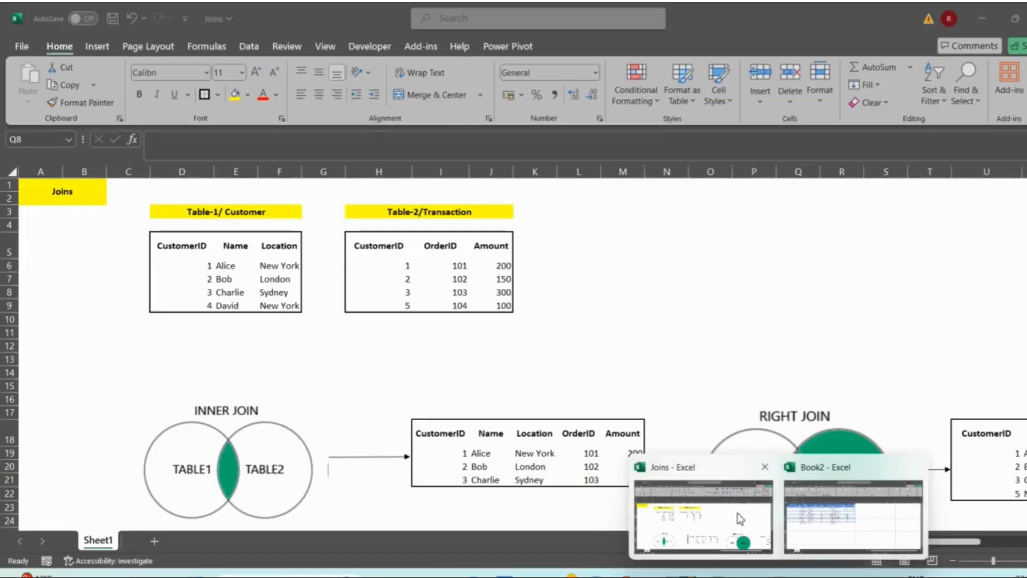
- Switch to the Joins workbook in Excel and close the Power Query Editor, keeping the changes
{"action": "left_click", "coordinate": [747, 520]}
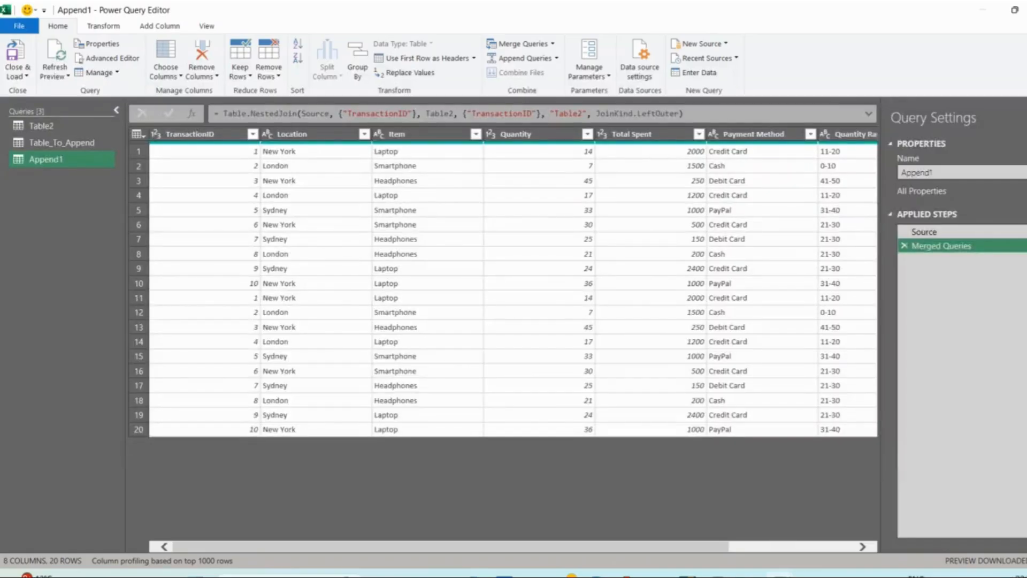
{"action": "left_click", "coordinate": [1026, 9]}
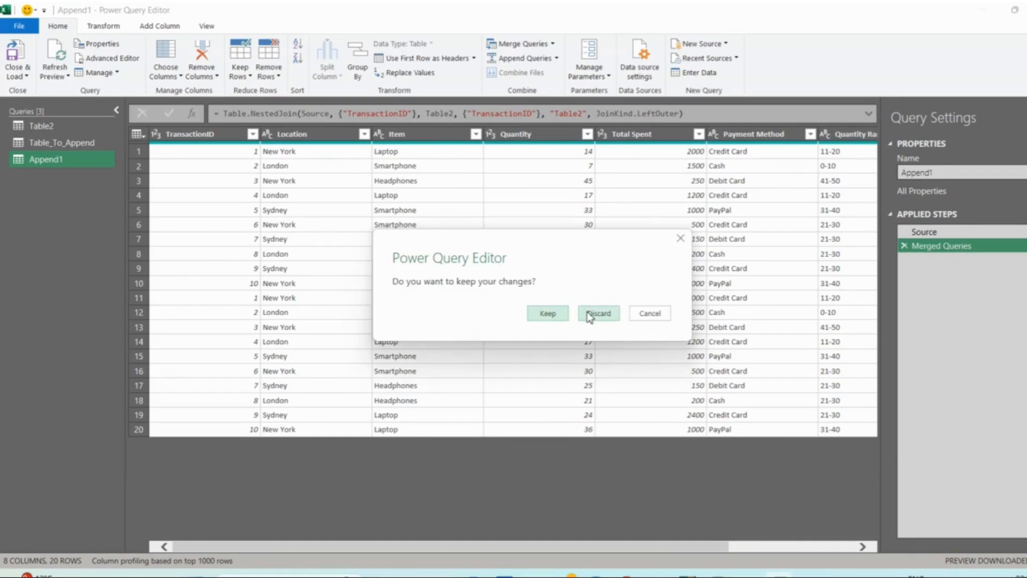
{"action": "left_click", "coordinate": [558, 313]}
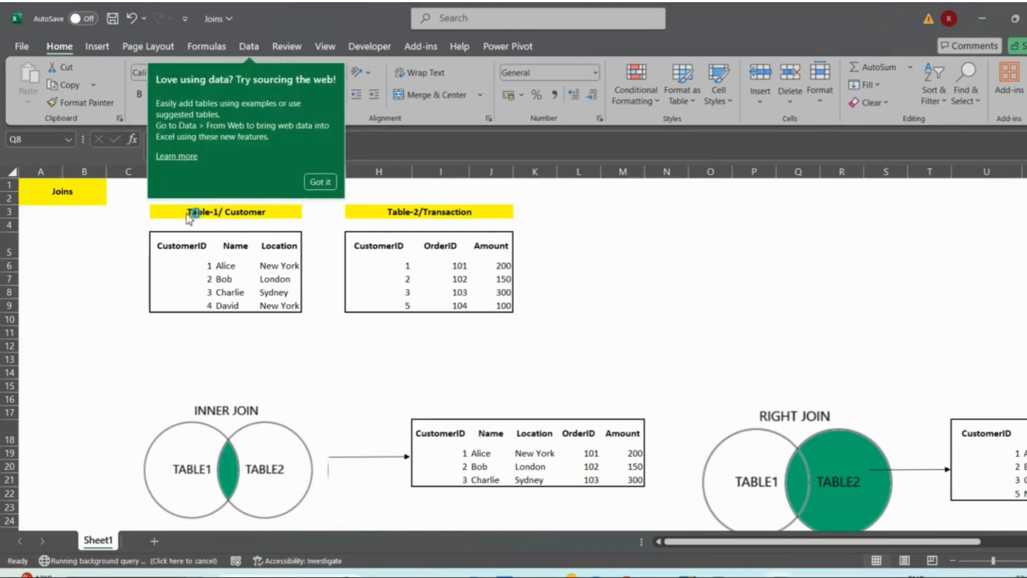
{"action": "left_click", "coordinate": [191, 212]}
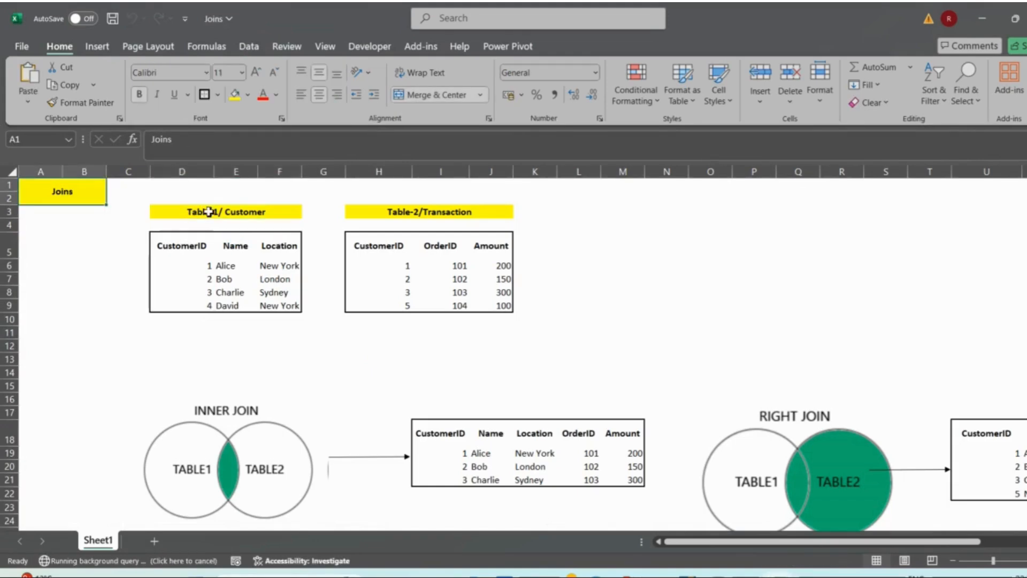
- Highlight the Table-1/ Customer and Table-2/Transaction blocks together to review the join source data, and clear the selection
{"action": "left_click_drag", "start_coordinate": [194, 210], "coordinate": [481, 309]}
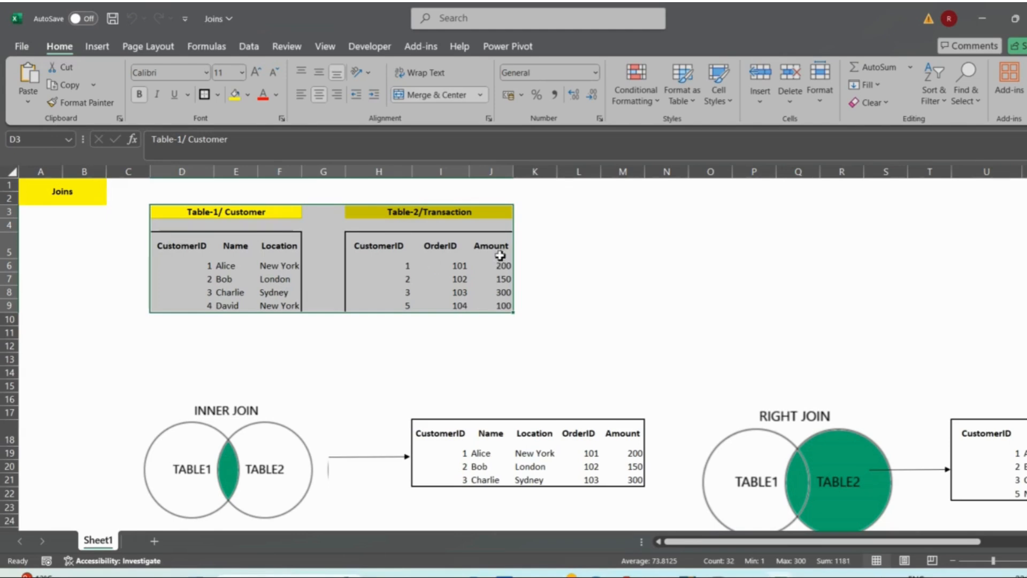
{"action": "left_click_drag", "start_coordinate": [498, 246], "coordinate": [291, 271]}
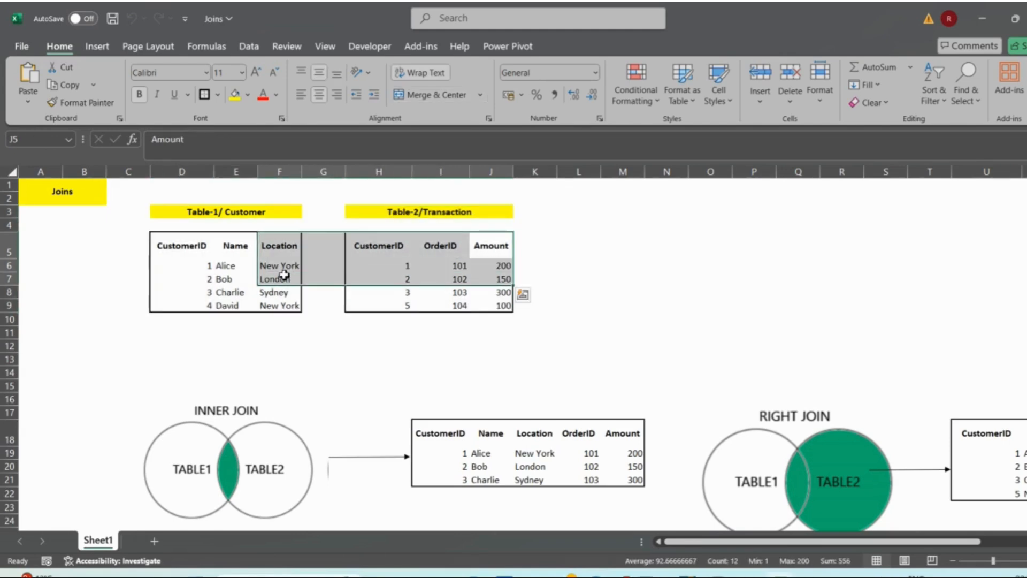
{"action": "left_click", "coordinate": [317, 266]}
{"action": "left_click", "coordinate": [316, 282]}
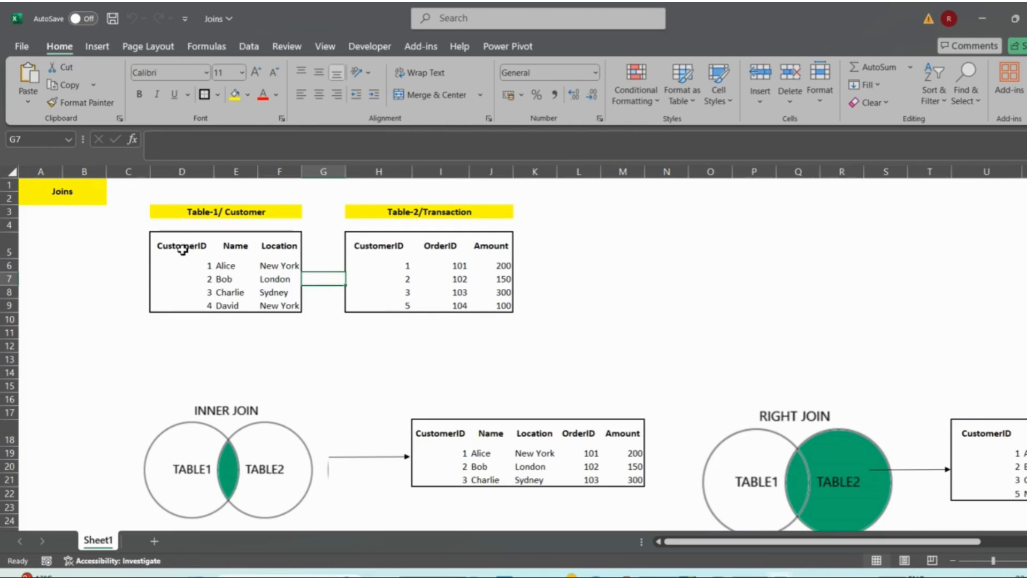
- Compare the CustomerID columns of the Customer and Transaction tables, and highlight each table's data in turn
{"action": "left_click_drag", "start_coordinate": [184, 245], "coordinate": [184, 303]}
{"action": "left_click_drag", "start_coordinate": [378, 242], "coordinate": [381, 310], "text": "ctrl"}
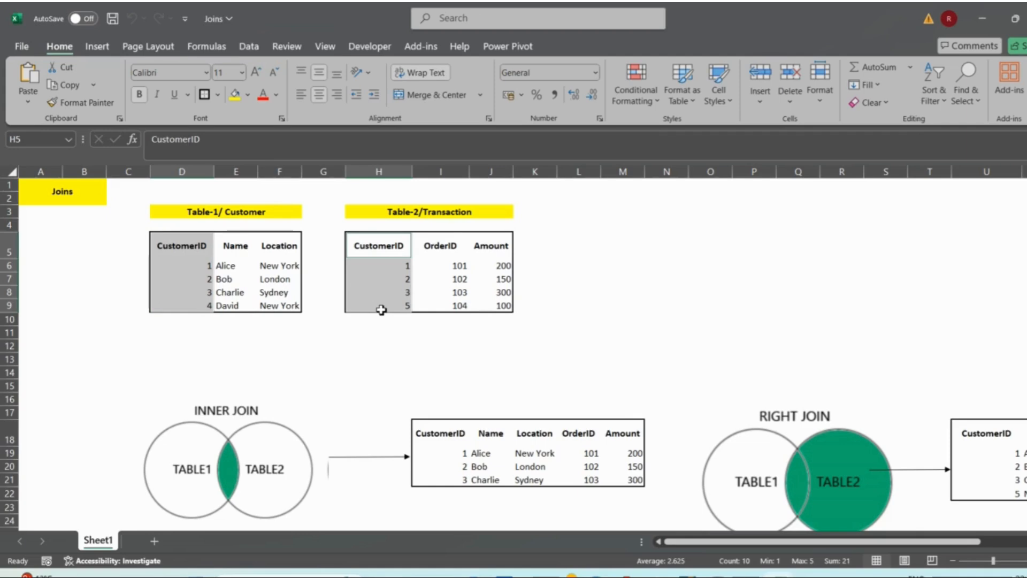
{"action": "left_click_drag", "start_coordinate": [183, 245], "coordinate": [309, 316]}
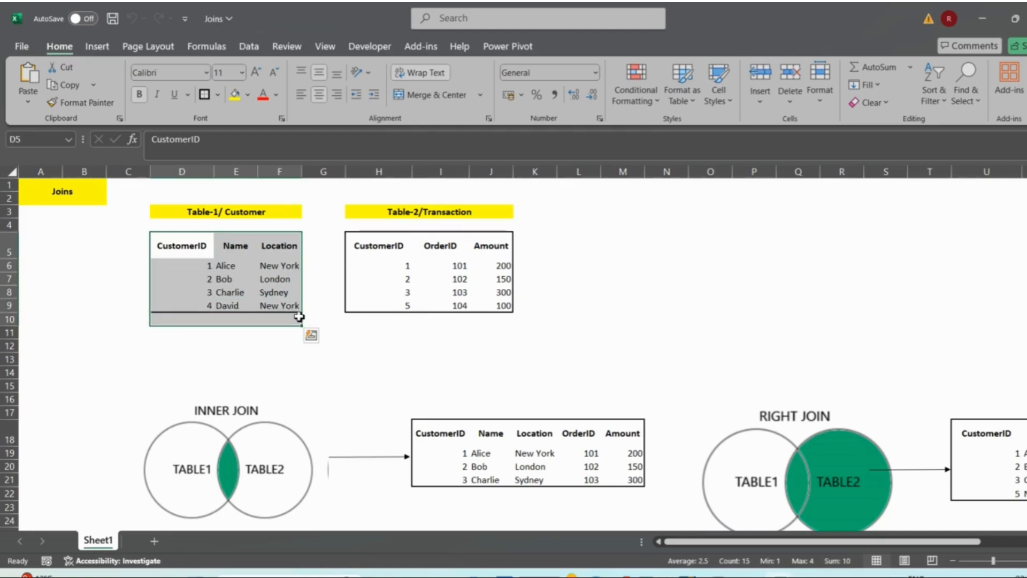
{"action": "left_click_drag", "start_coordinate": [375, 246], "coordinate": [522, 287]}
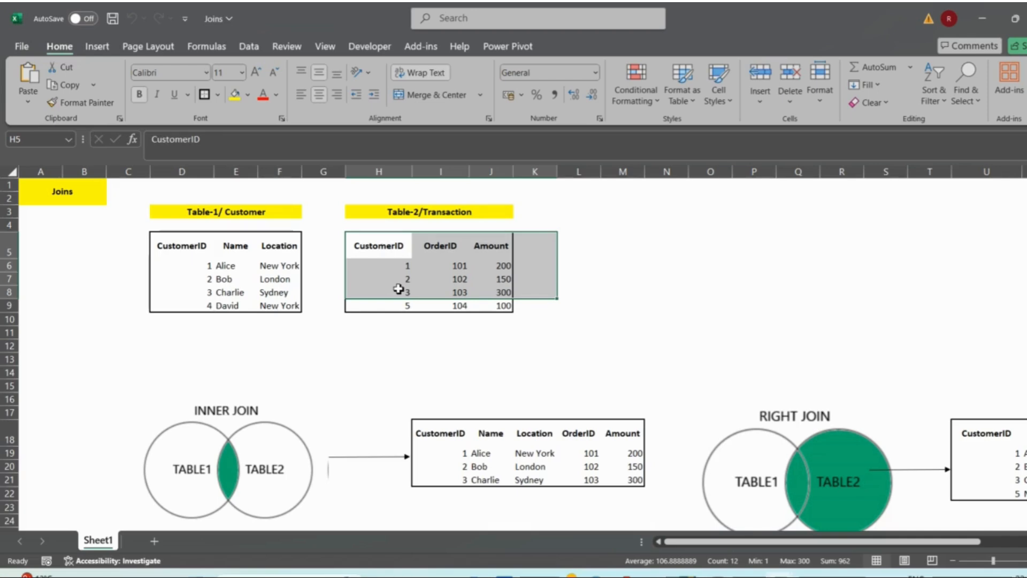
- Highlight the range D5:J9 covering both source tables, and select the INNER JOIN diagram to examine its overlap
{"action": "left_click_drag", "start_coordinate": [173, 245], "coordinate": [504, 306]}
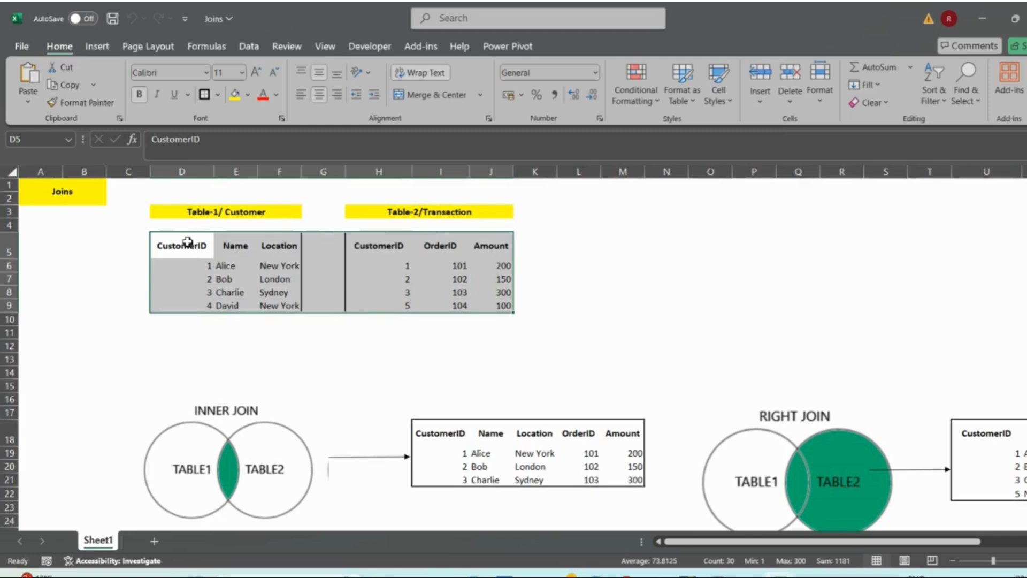
{"action": "left_click_drag", "start_coordinate": [155, 236], "coordinate": [498, 303]}
{"action": "scroll", "coordinate": [491, 305], "scroll_direction": "down", "scroll_amount": 2}
{"action": "left_click", "coordinate": [278, 423]}
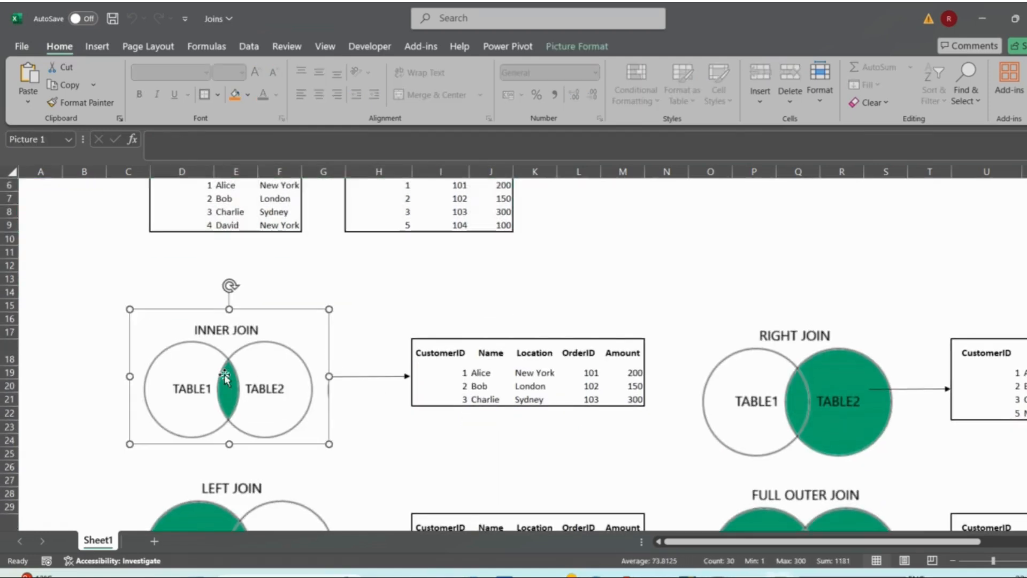
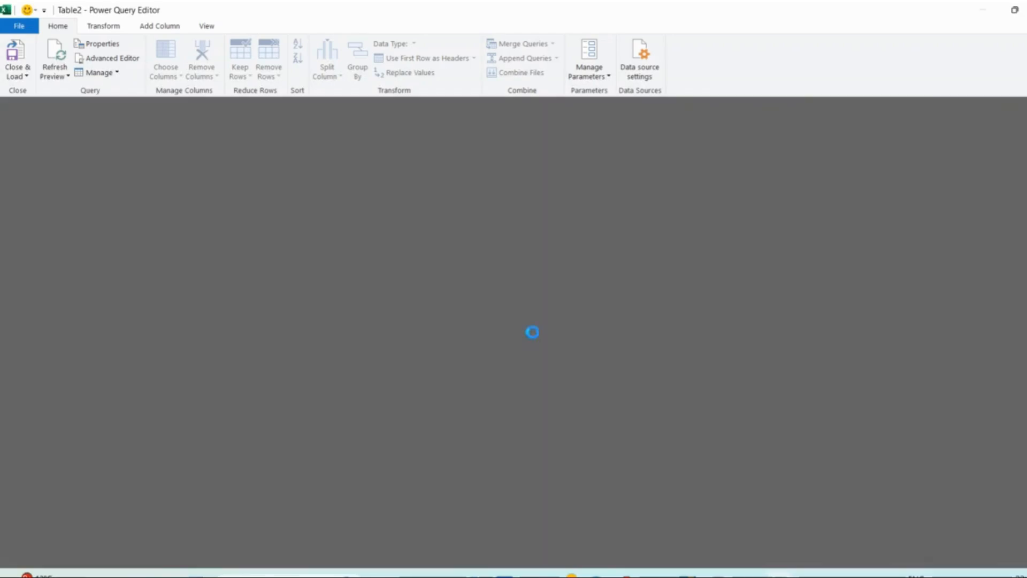
- Open the Append1 query and examine the expand options of its nested Table2 column alongside the original columns
{"action": "left_click", "coordinate": [56, 159]}
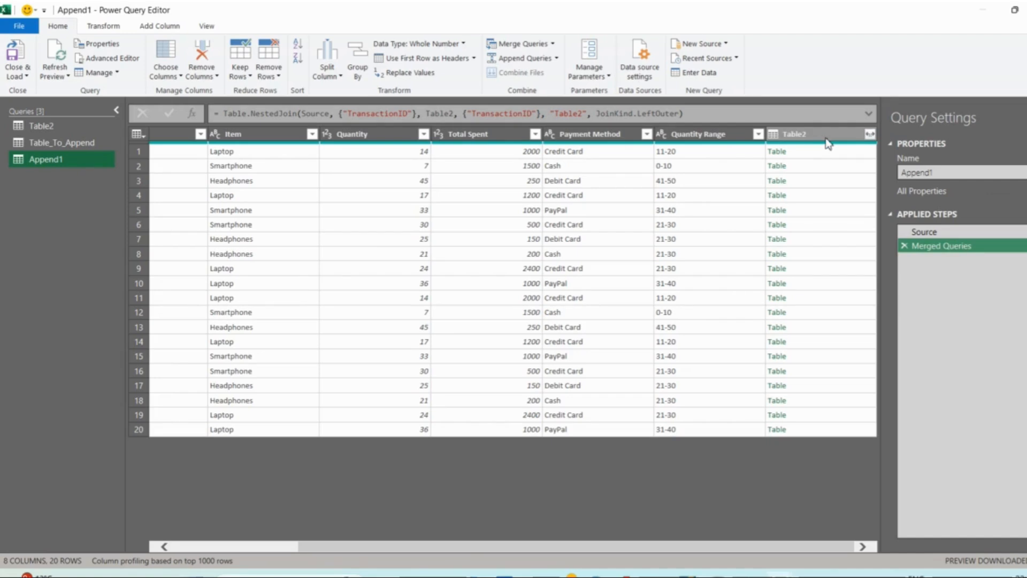
{"action": "left_click", "coordinate": [870, 134]}
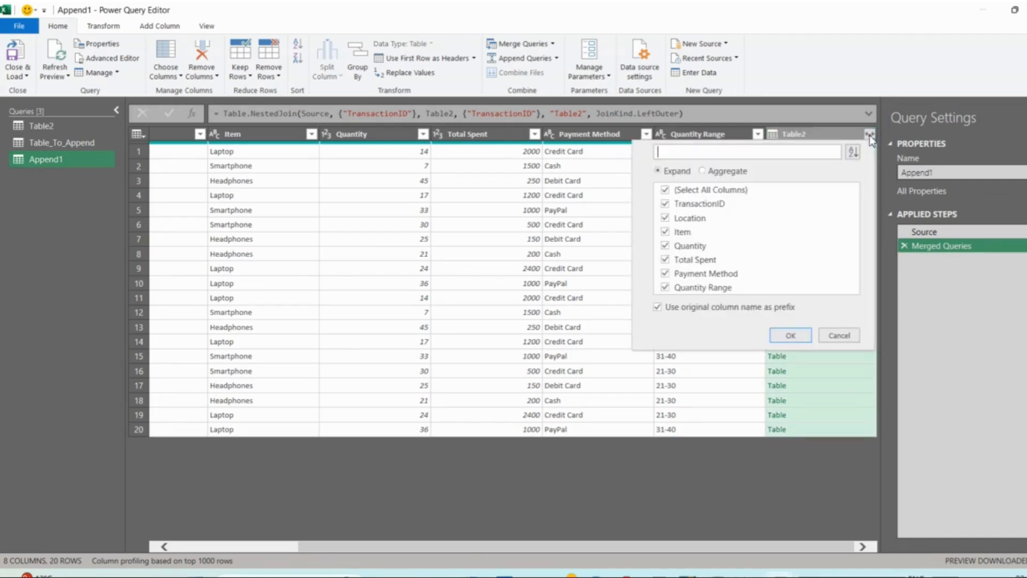
{"action": "left_click", "coordinate": [677, 191]}
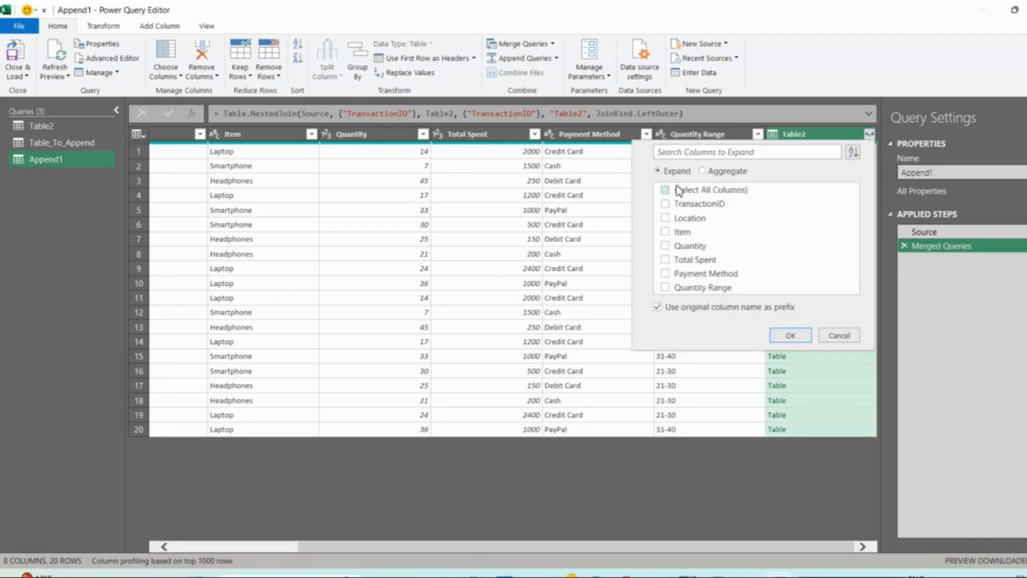
{"action": "left_click", "coordinate": [667, 261]}
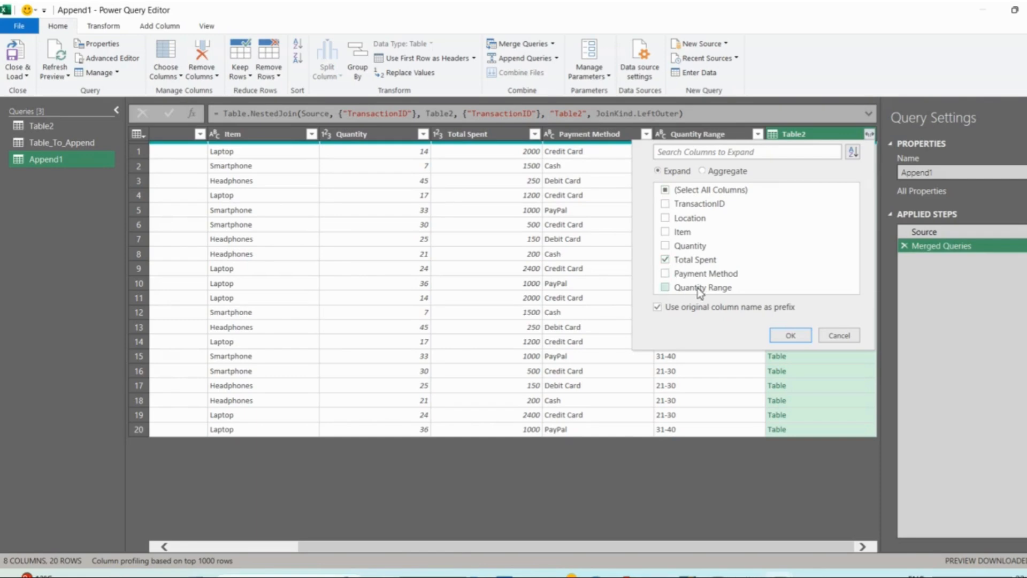
{"action": "left_click", "coordinate": [706, 388]}
{"action": "scroll", "coordinate": [569, 232], "scroll_direction": "left", "scroll_amount": 3}
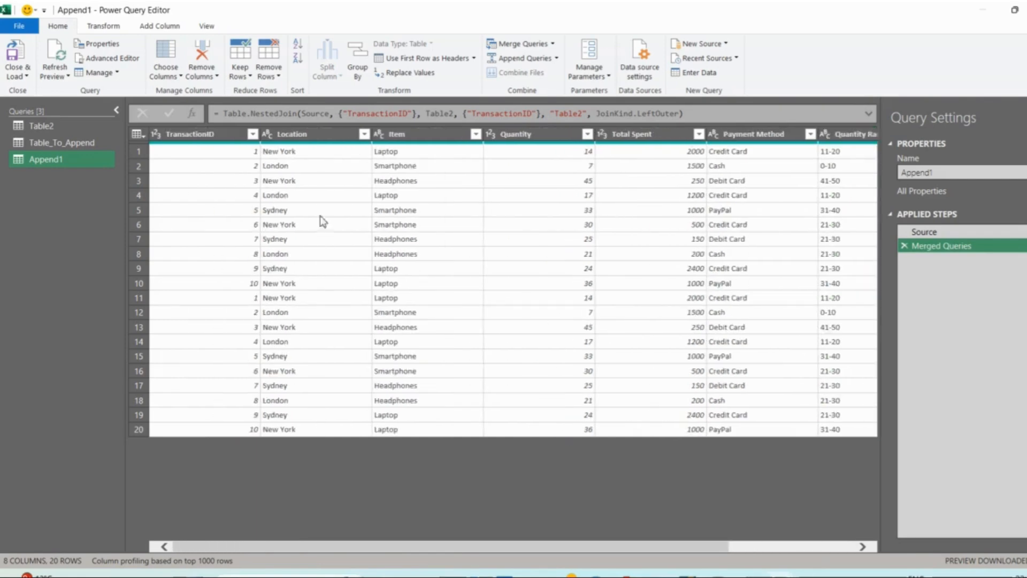
{"action": "scroll", "coordinate": [581, 251], "scroll_direction": "right", "scroll_amount": 3}
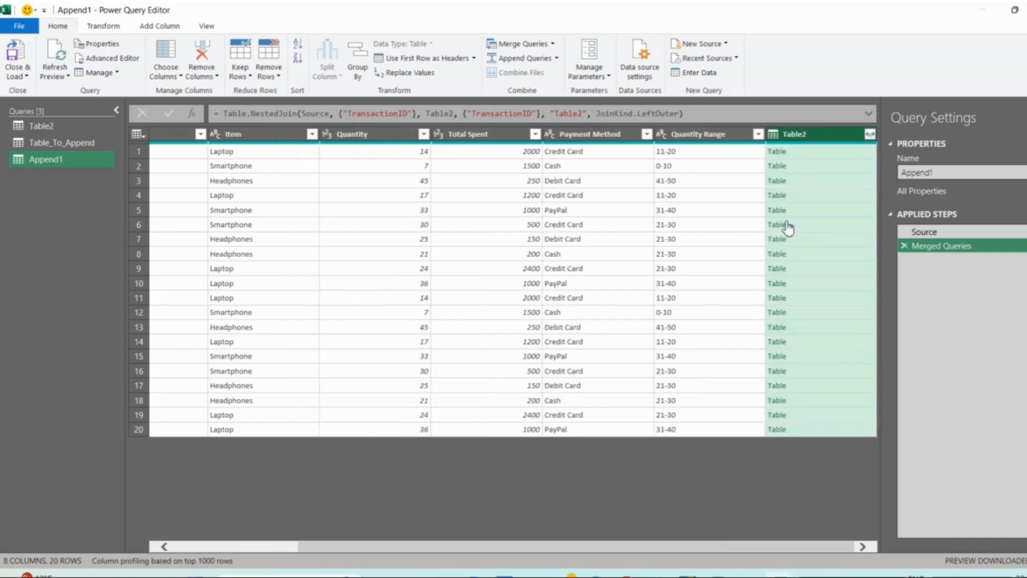
{"action": "scroll", "coordinate": [569, 265], "scroll_direction": "left", "scroll_amount": 3}
{"action": "scroll", "coordinate": [569, 265], "scroll_direction": "right", "scroll_amount": 3}
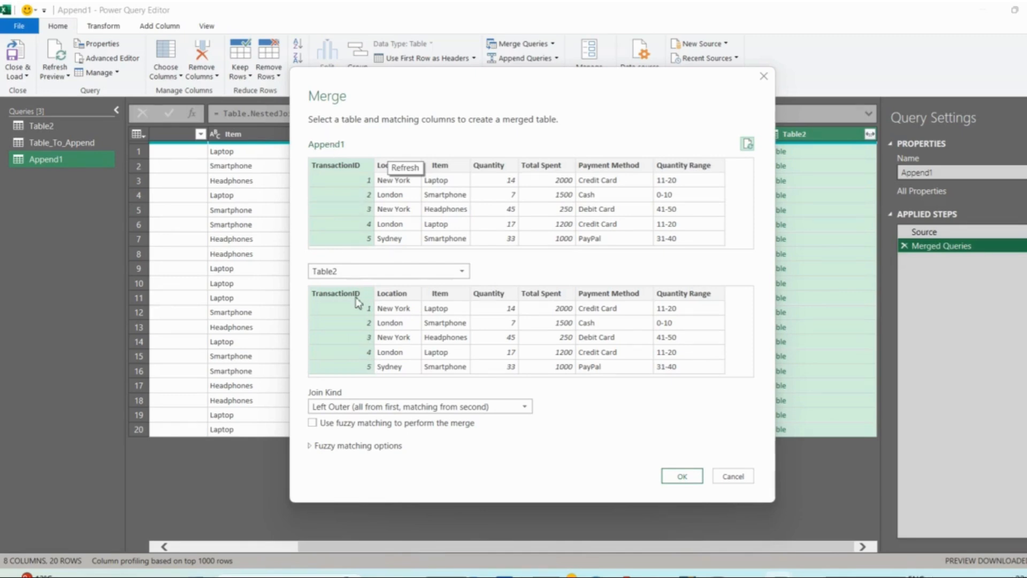
- Review the join kinds offered in Append1's merge settings, and keep Left Outer (all from first, matching from second)
{"action": "left_click", "coordinate": [361, 406]}
{"action": "left_click", "coordinate": [361, 406]}
{"action": "left_click", "coordinate": [360, 407]}
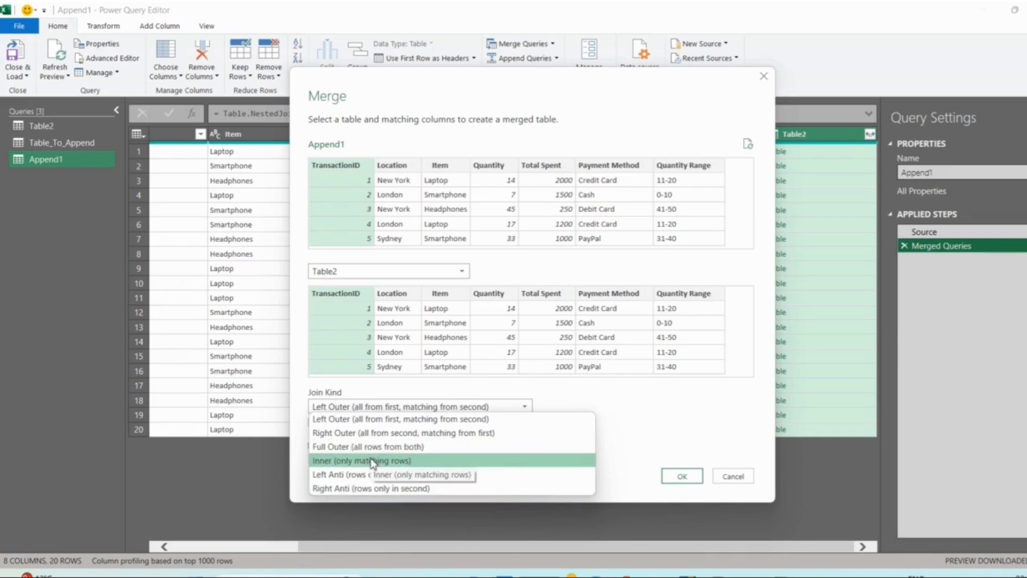
{"action": "left_click", "coordinate": [653, 406]}
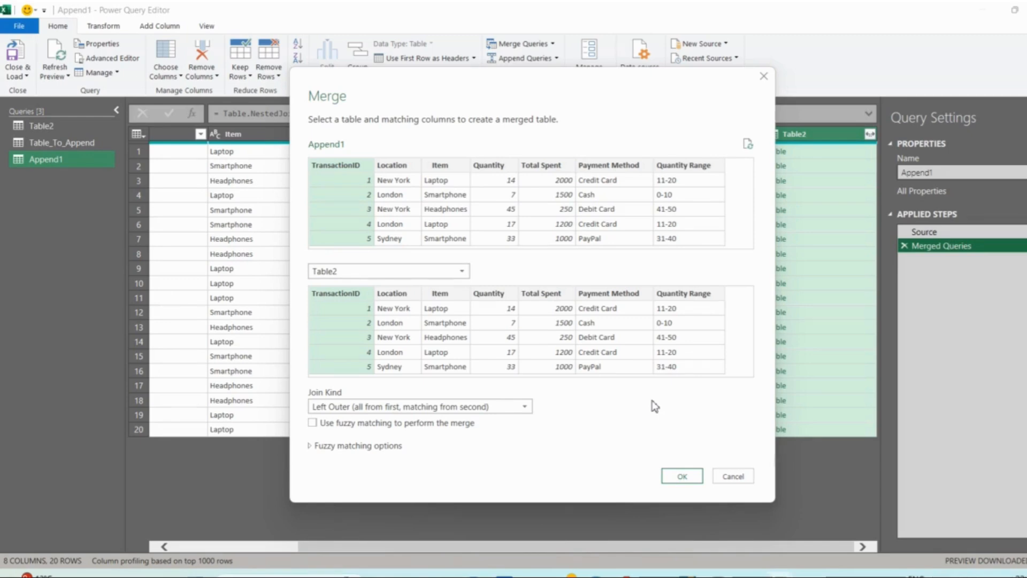
{"action": "left_click", "coordinate": [683, 477]}
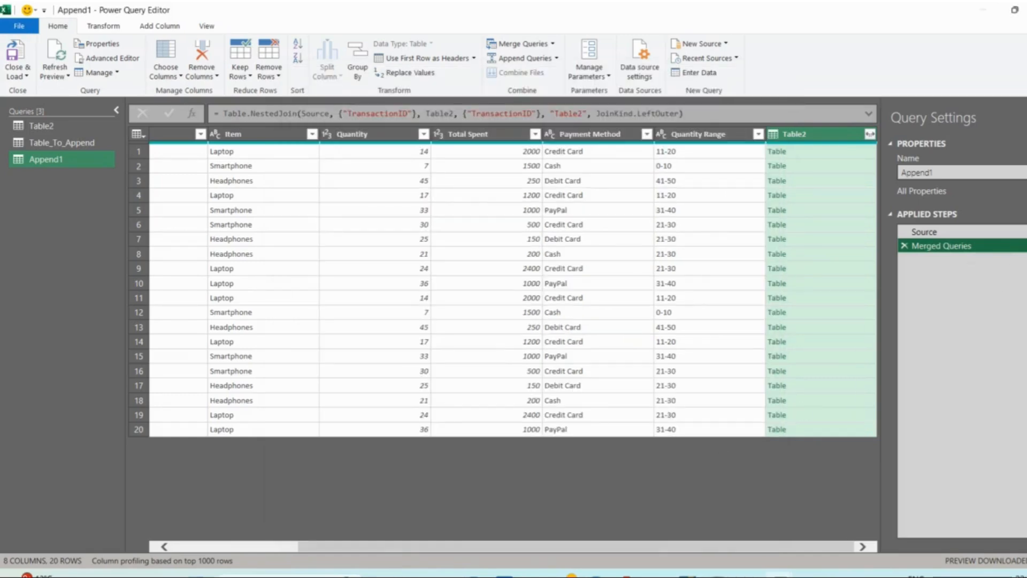
- Delete Append1's Merged Queries step, and merge Append1 with Table2 on TransactionID as a new query with a Left Outer join
{"action": "left_click", "coordinate": [906, 246]}
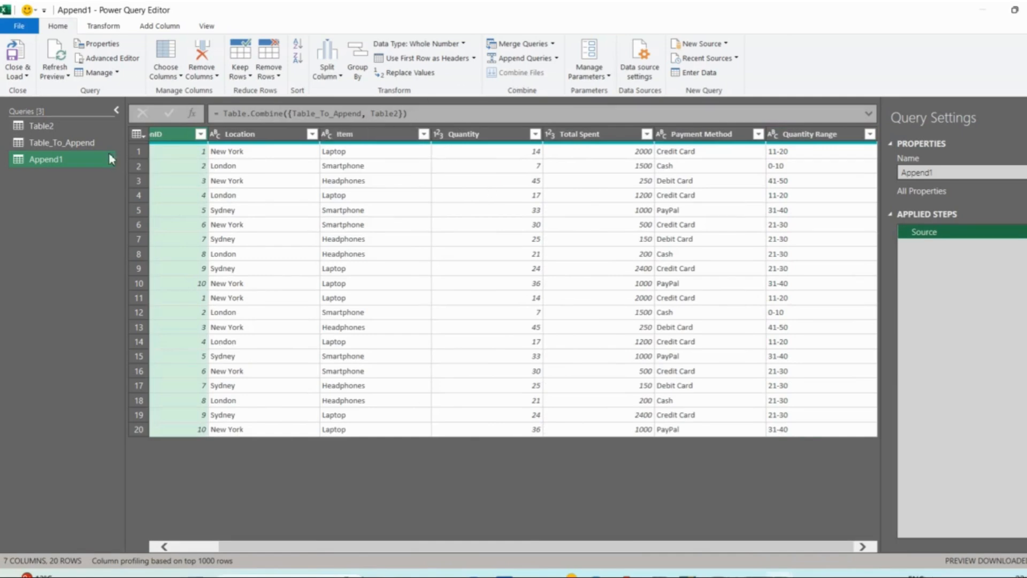
{"action": "left_click", "coordinate": [553, 45]}
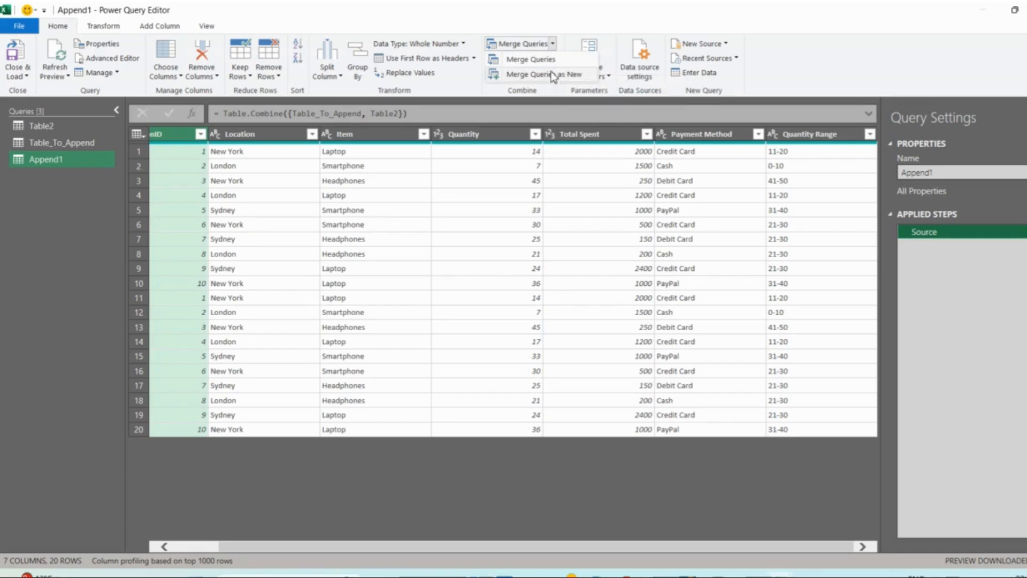
{"action": "left_click", "coordinate": [548, 73]}
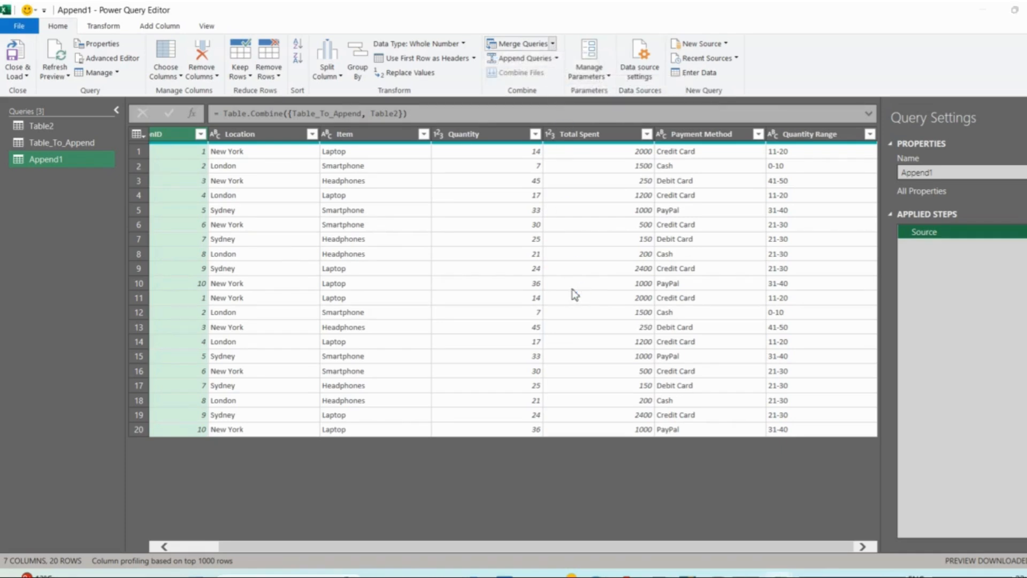
{"action": "left_click", "coordinate": [393, 270]}
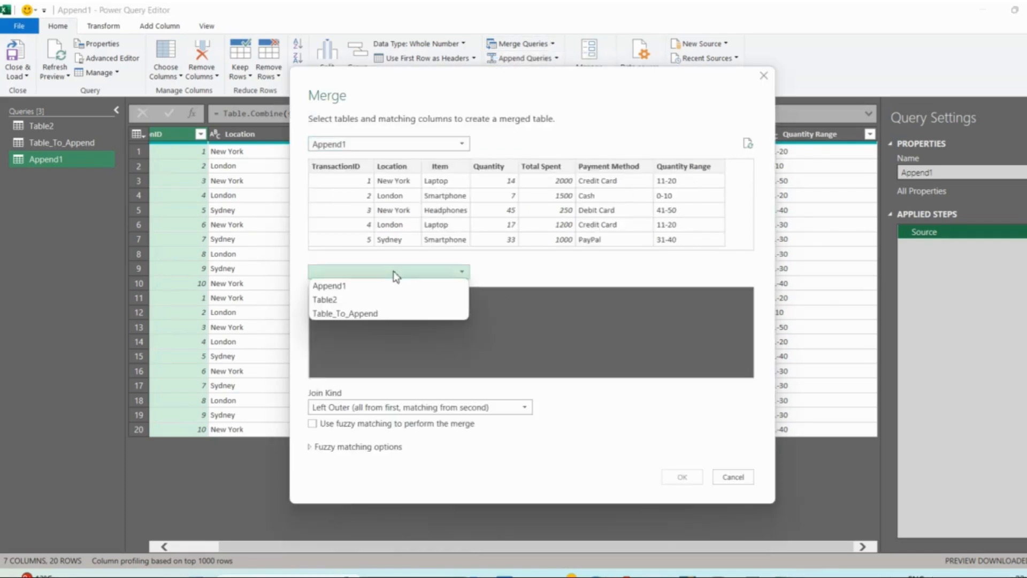
{"action": "left_click", "coordinate": [369, 298]}
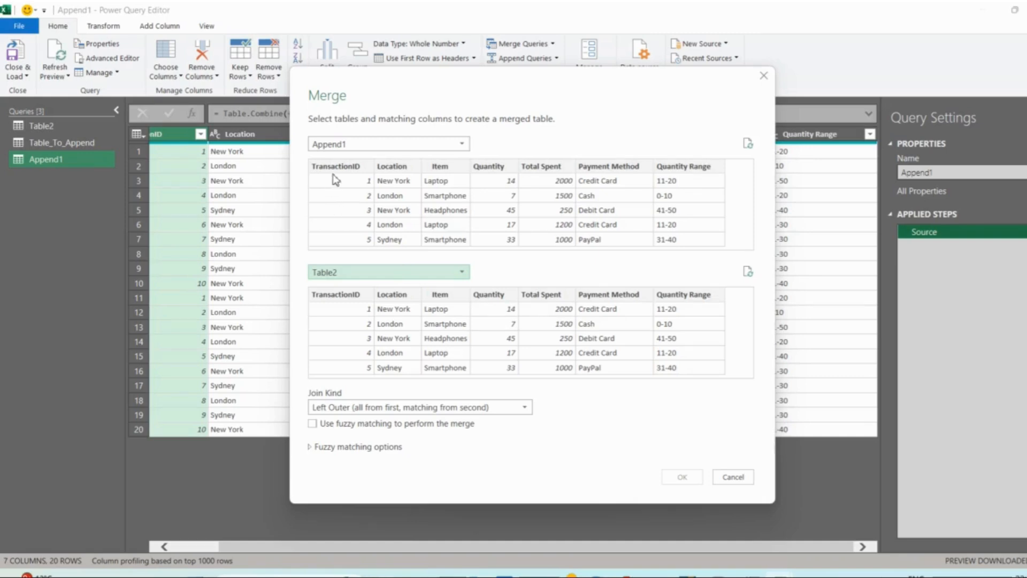
{"action": "left_click", "coordinate": [345, 184]}
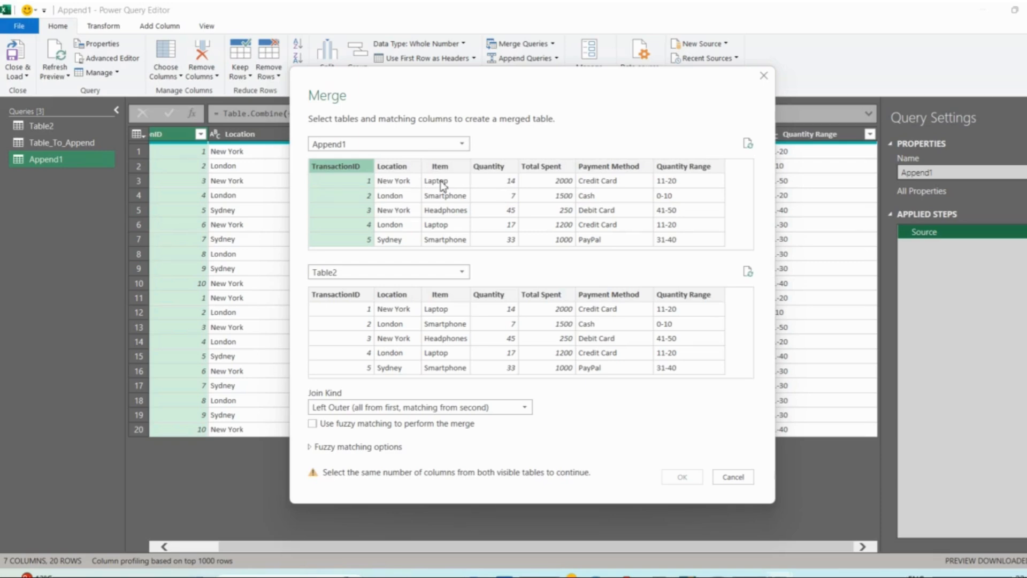
{"action": "left_click", "coordinate": [340, 297]}
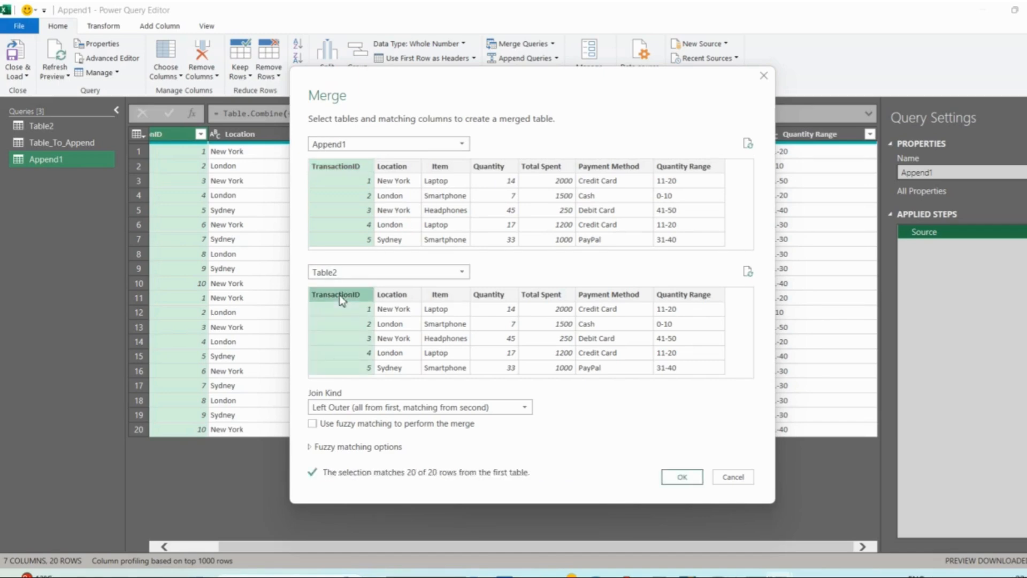
{"action": "left_click", "coordinate": [693, 481]}
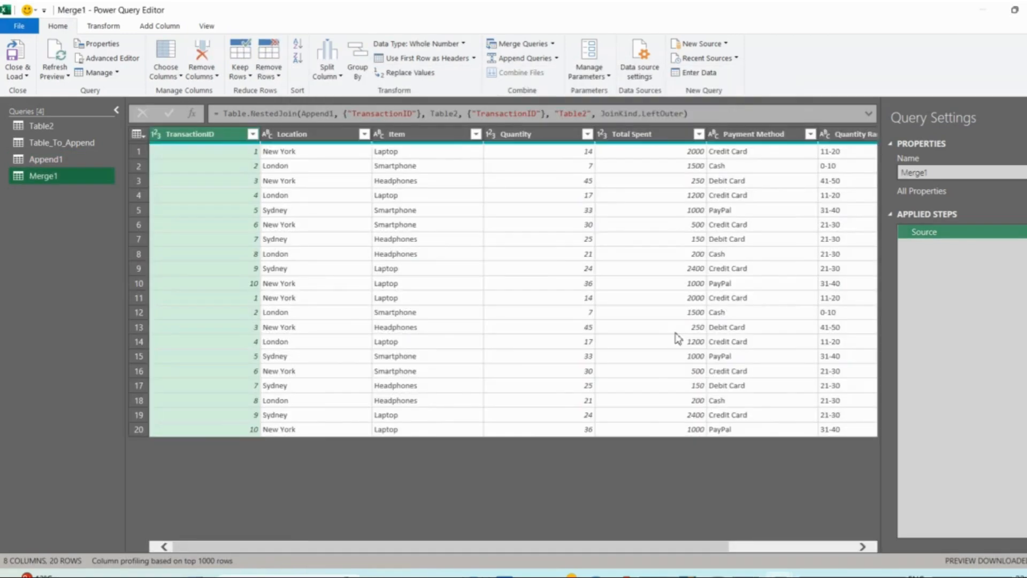
- Expand the nested Table2 column of the merged query to only TransactionID, keeping the original column name as prefix
{"action": "left_click", "coordinate": [870, 135]}
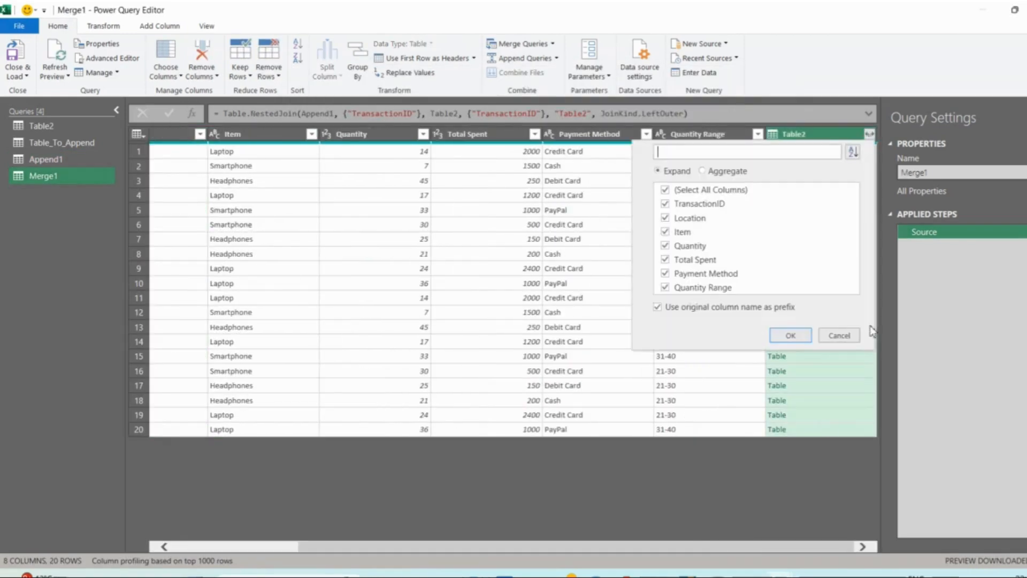
{"action": "left_click", "coordinate": [627, 497]}
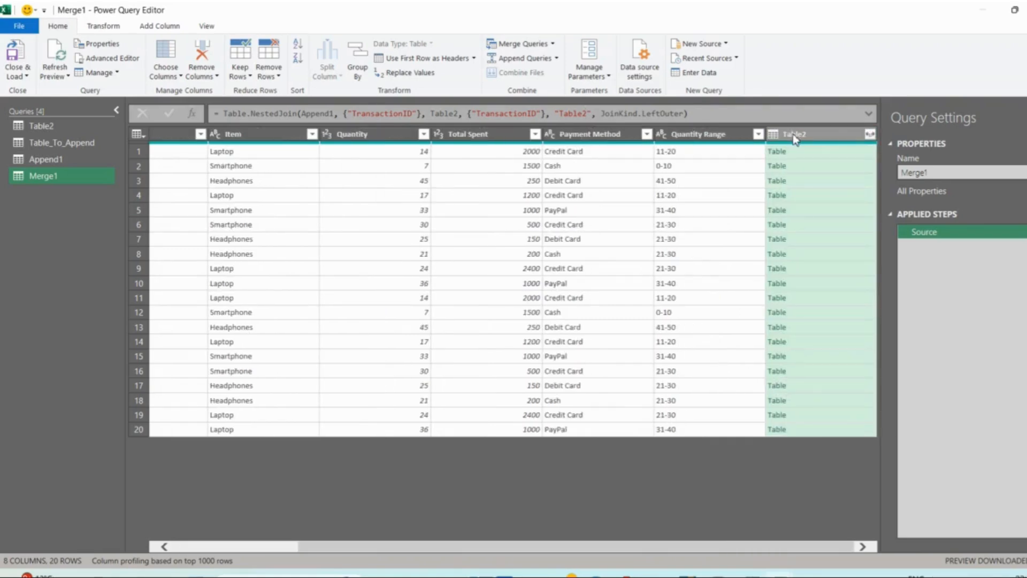
{"action": "left_click", "coordinate": [870, 134]}
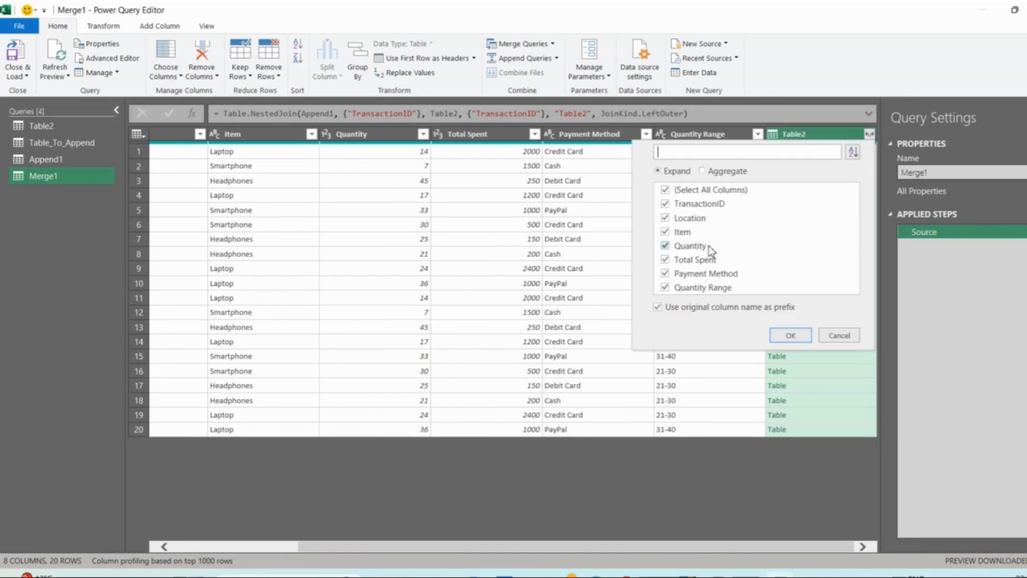
{"action": "left_click", "coordinate": [694, 190]}
{"action": "left_click", "coordinate": [665, 203]}
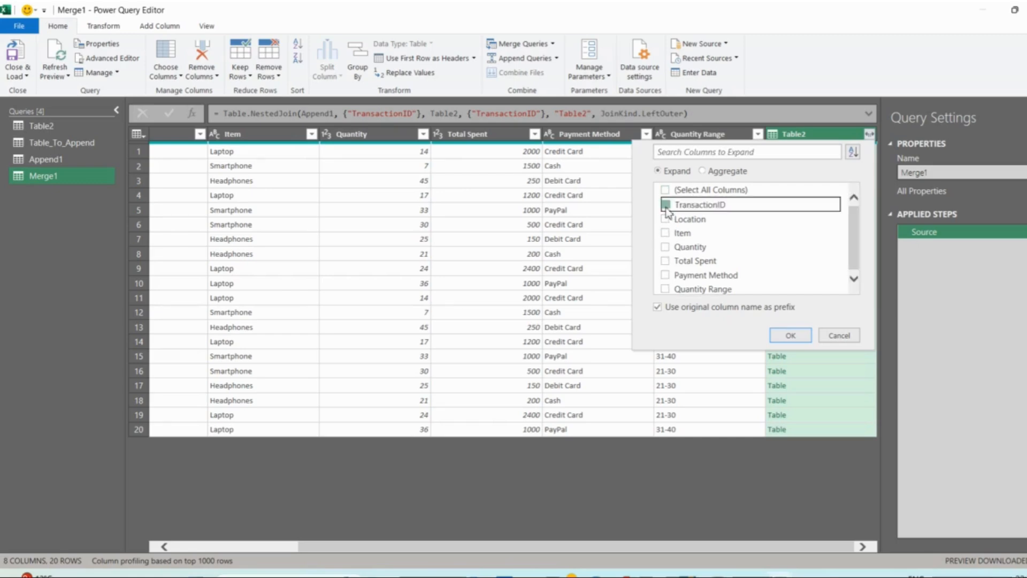
{"action": "left_click", "coordinate": [788, 335]}
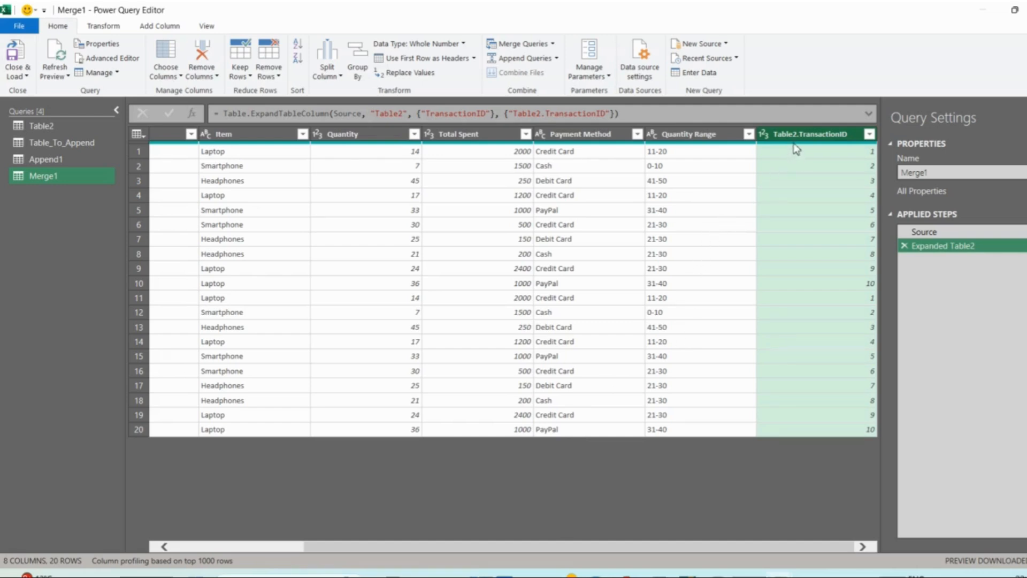
{"action": "scroll", "coordinate": [732, 273], "scroll_direction": "left", "scroll_amount": 3}
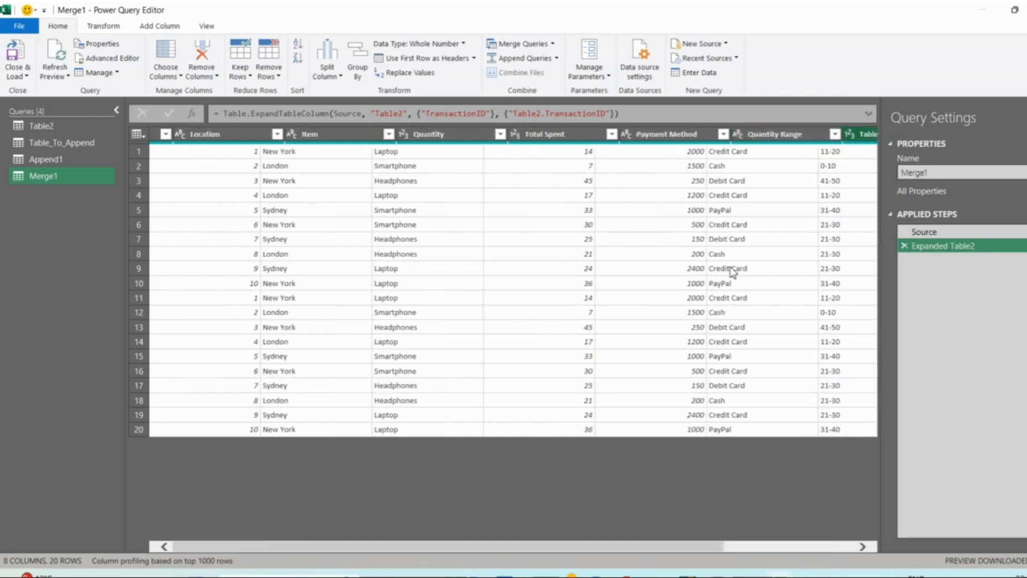
{"action": "scroll", "coordinate": [556, 238], "scroll_direction": "right", "scroll_amount": 3}
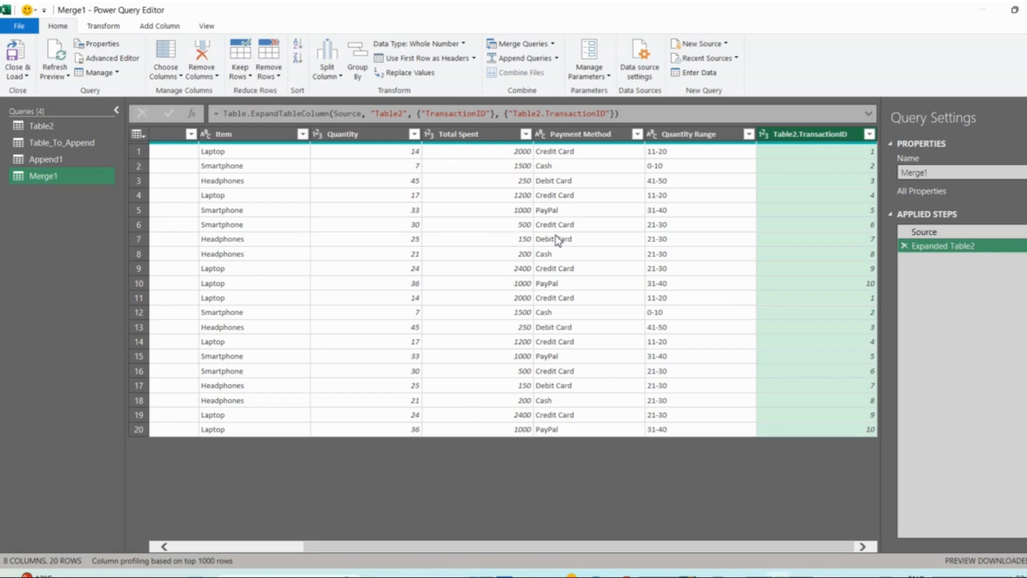
{"action": "scroll", "coordinate": [423, 231], "scroll_direction": "left", "scroll_amount": 3}
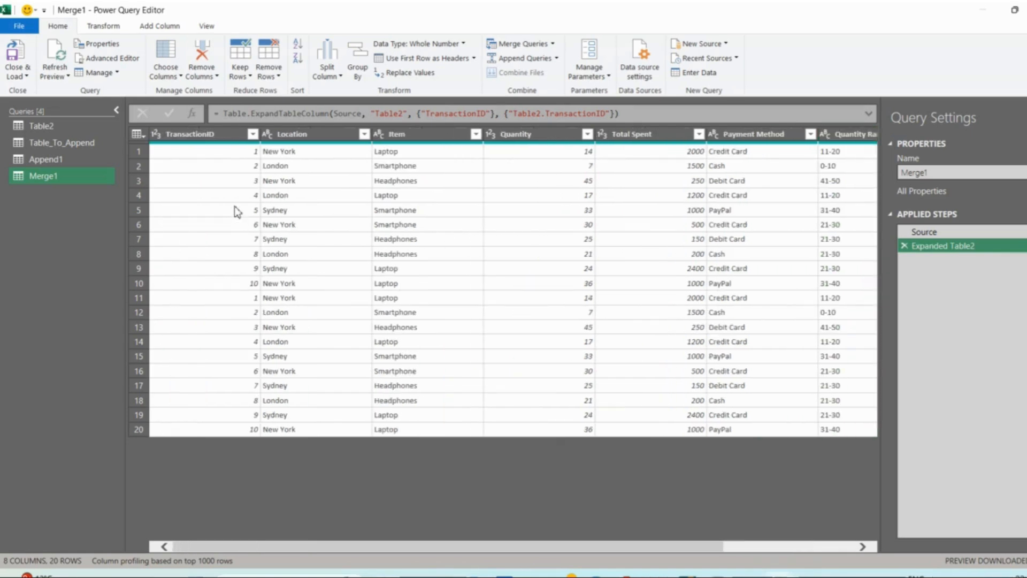
- Examine the Merge1 code in the Advanced Editor, highlighting the Source line and the Expanded Table2 lines, and close it without changes
{"action": "left_click", "coordinate": [107, 58]}
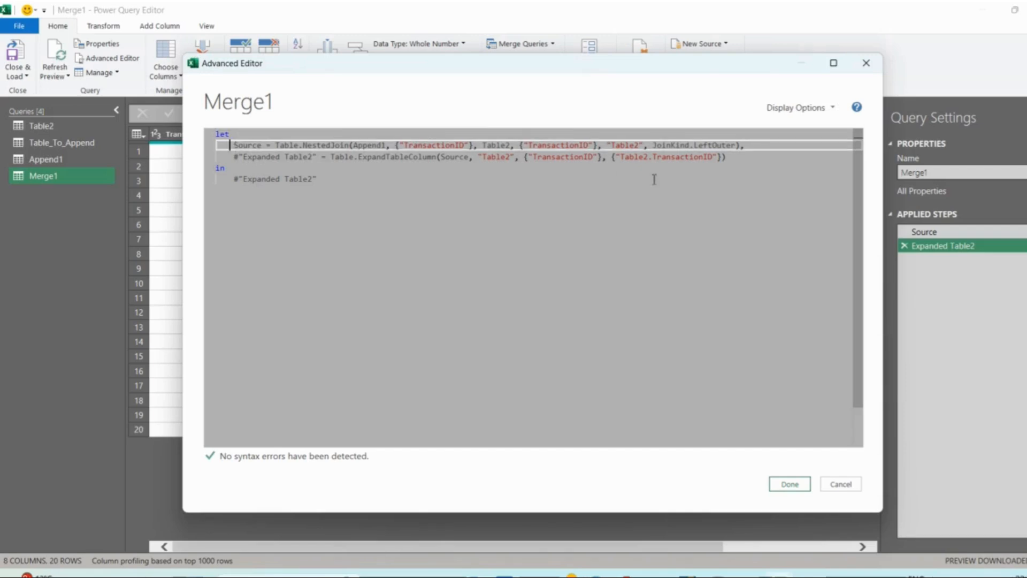
{"action": "left_click", "coordinate": [775, 137]}
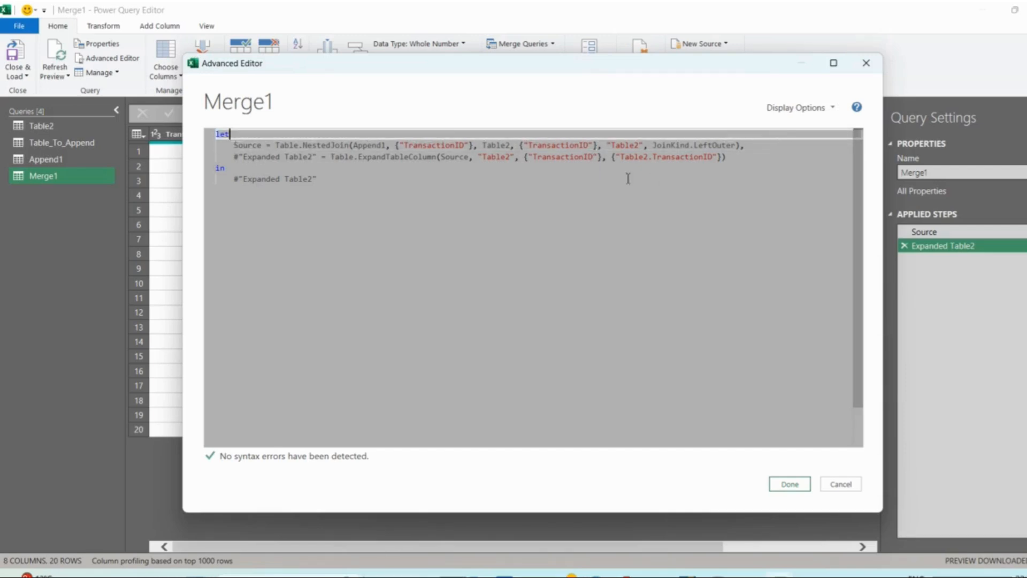
{"action": "left_click_drag", "start_coordinate": [229, 148], "coordinate": [585, 145]}
{"action": "left_click_drag", "start_coordinate": [527, 145], "coordinate": [753, 149]}
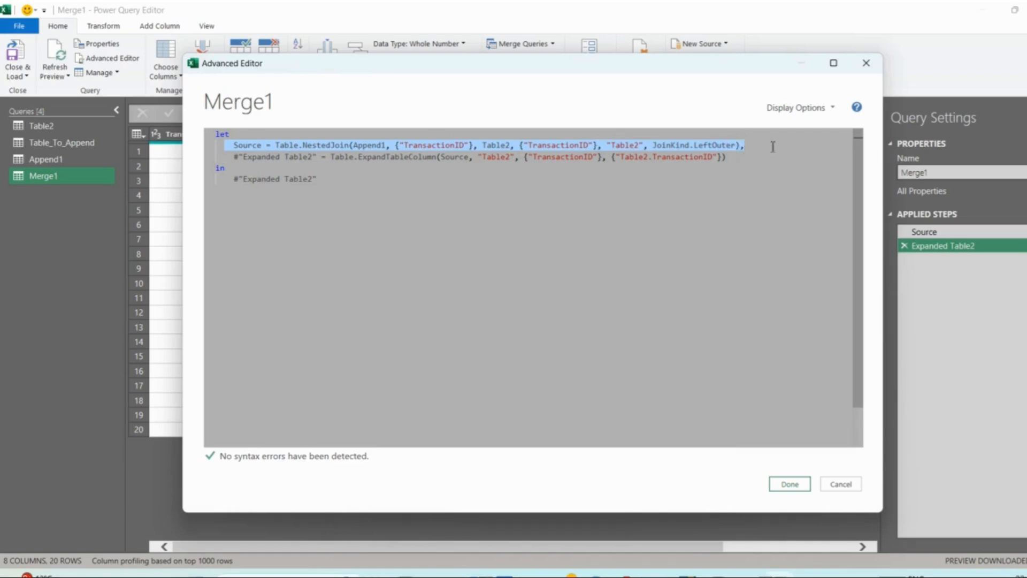
{"action": "left_click_drag", "start_coordinate": [234, 157], "coordinate": [350, 178]}
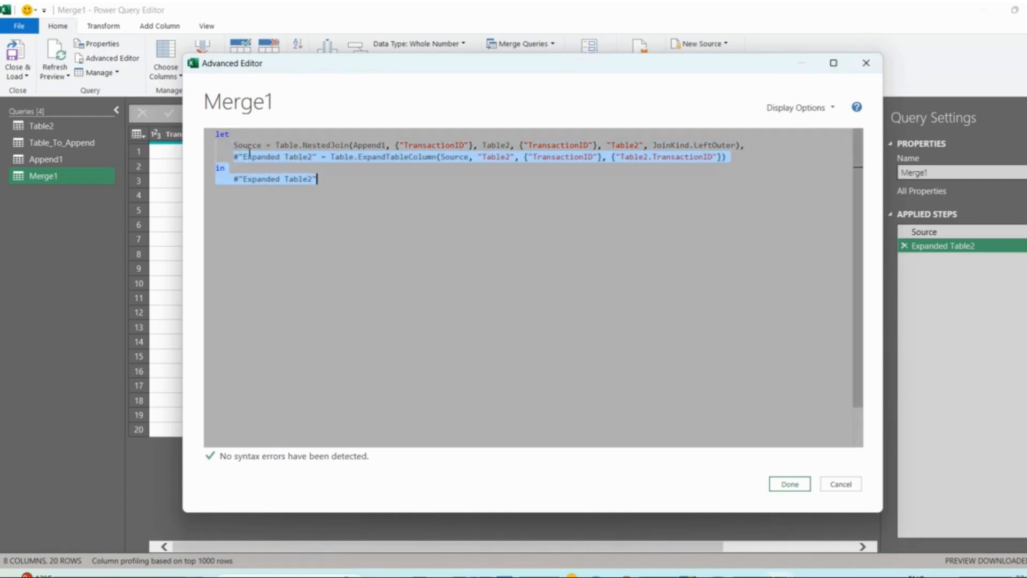
{"action": "right_click", "coordinate": [292, 171]}
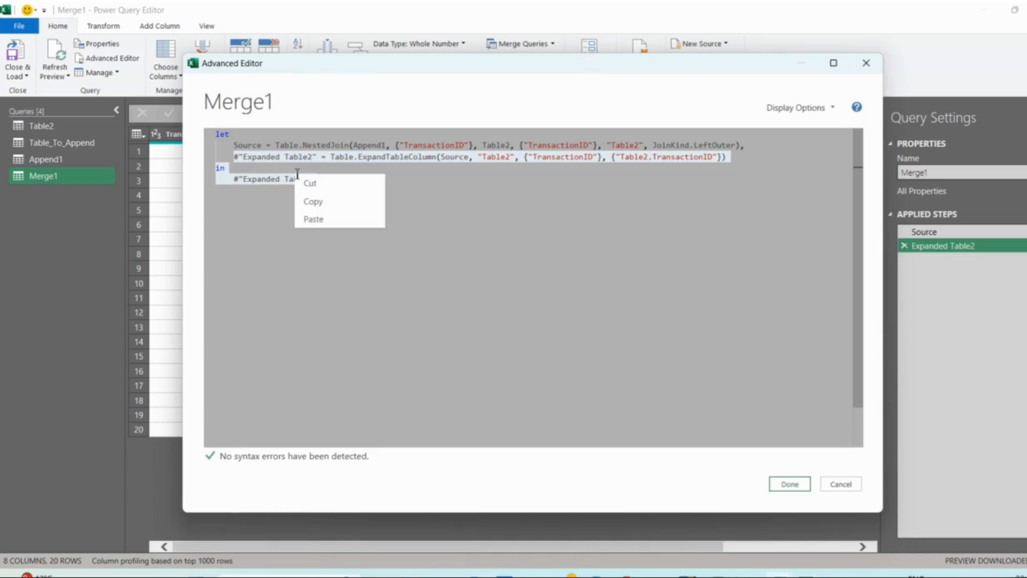
{"action": "left_click", "coordinate": [473, 183]}
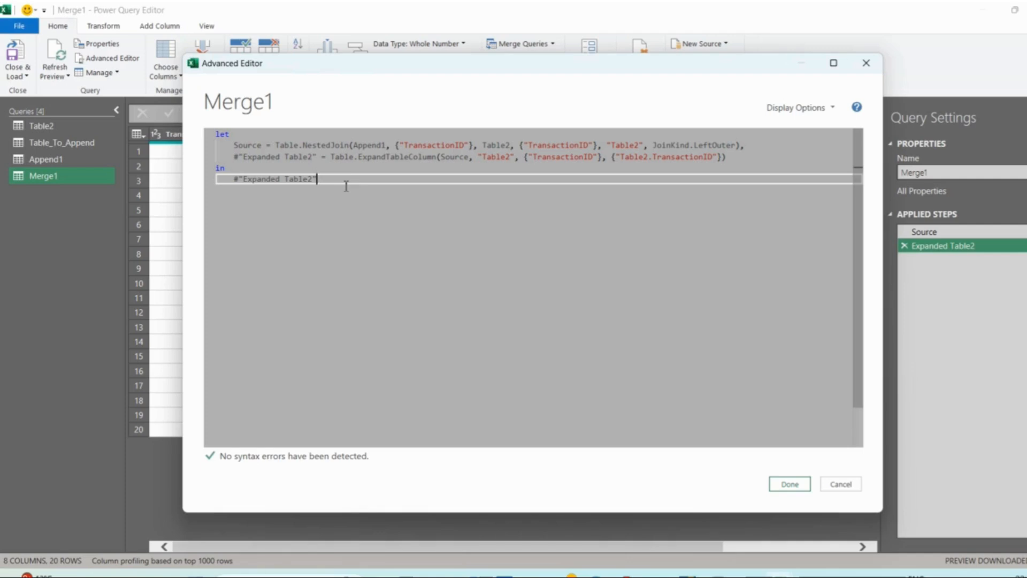
{"action": "left_click", "coordinate": [866, 63]}
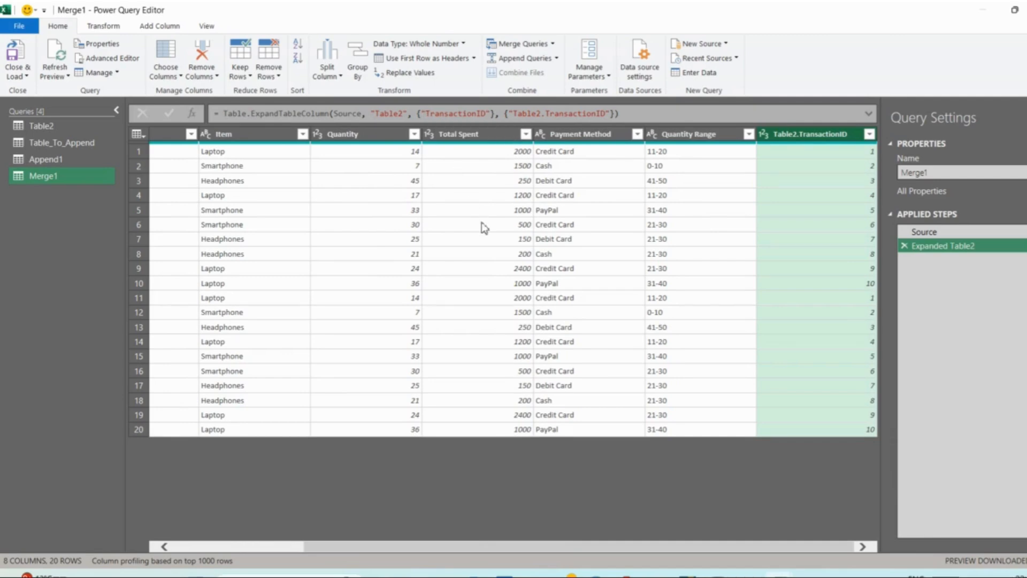
- Start adding a column from examples to Merge1, using all existing columns as its basis
{"action": "left_click", "coordinate": [155, 28]}
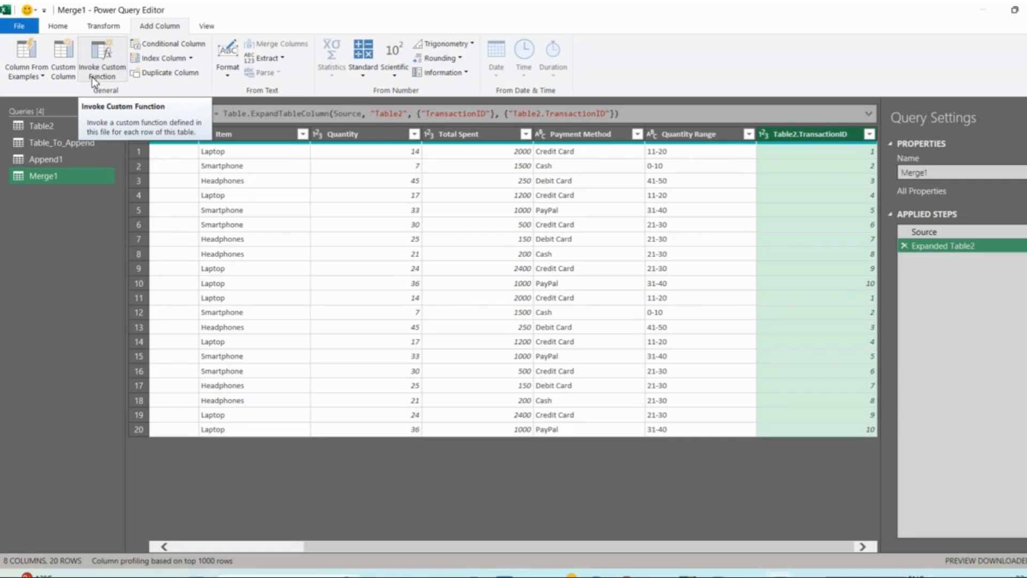
{"action": "left_click", "coordinate": [24, 54]}
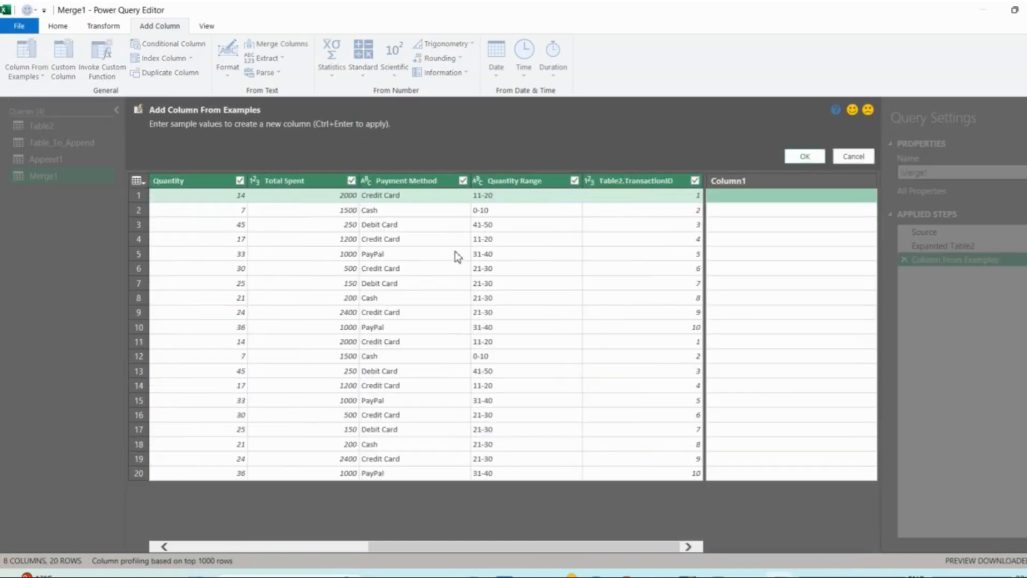
{"action": "scroll", "coordinate": [457, 256], "scroll_direction": "left", "scroll_amount": 5}
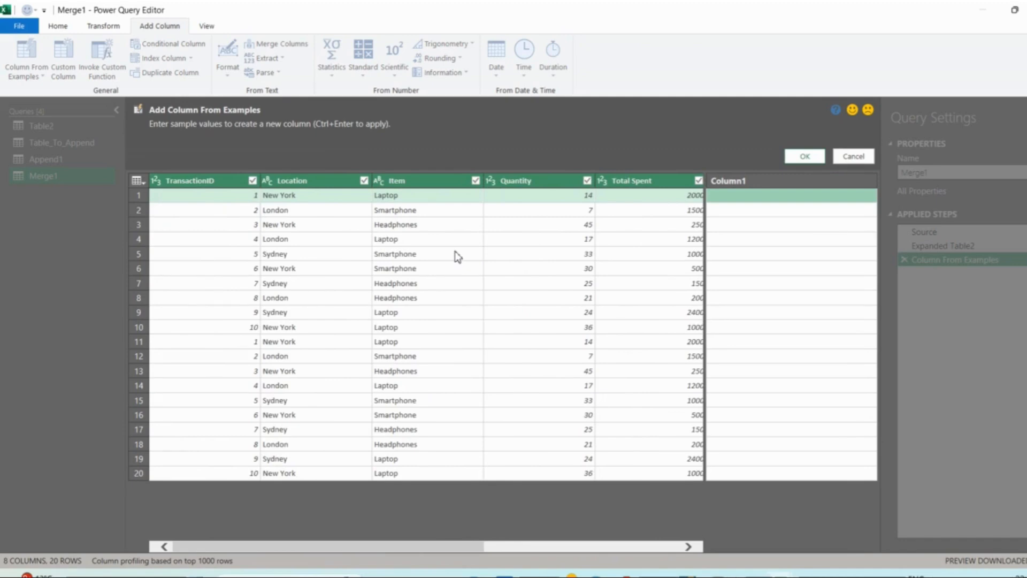
{"action": "scroll", "coordinate": [455, 251], "scroll_direction": "right", "scroll_amount": 5}
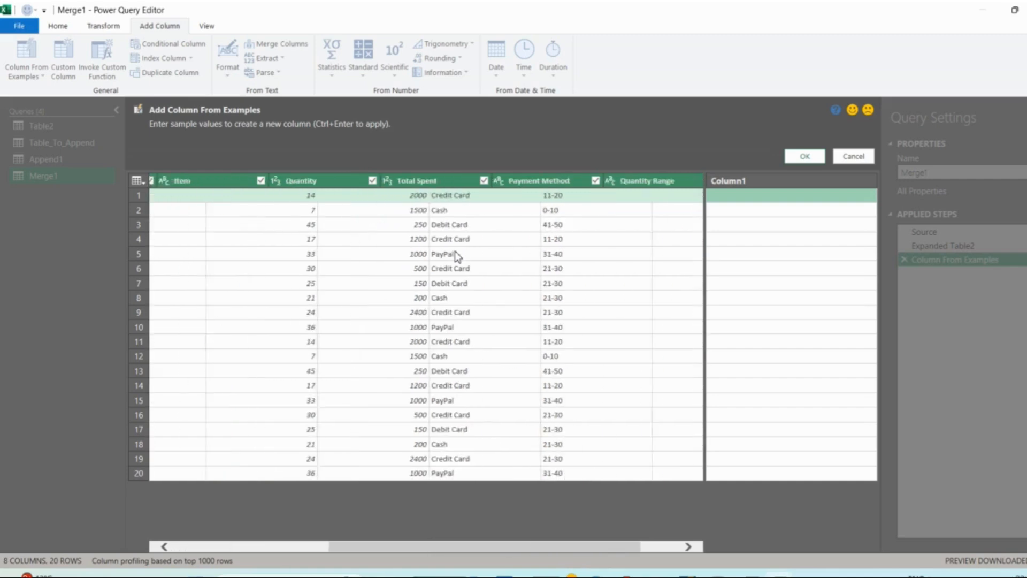
{"action": "scroll", "coordinate": [455, 251], "scroll_direction": "right", "scroll_amount": 1}
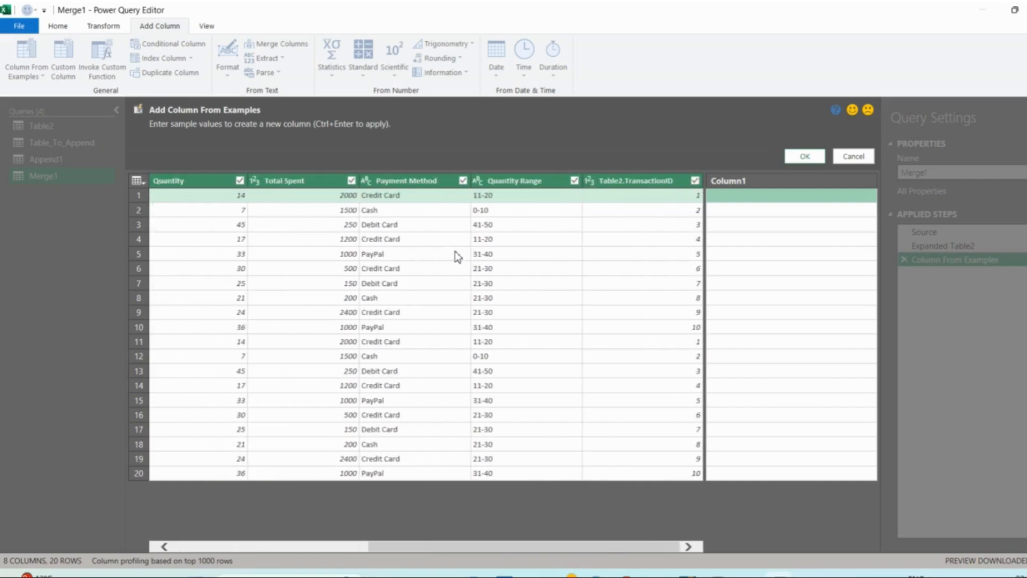
- Try 500 as the sample value for the first row of the new column
{"action": "type", "text": "500"}
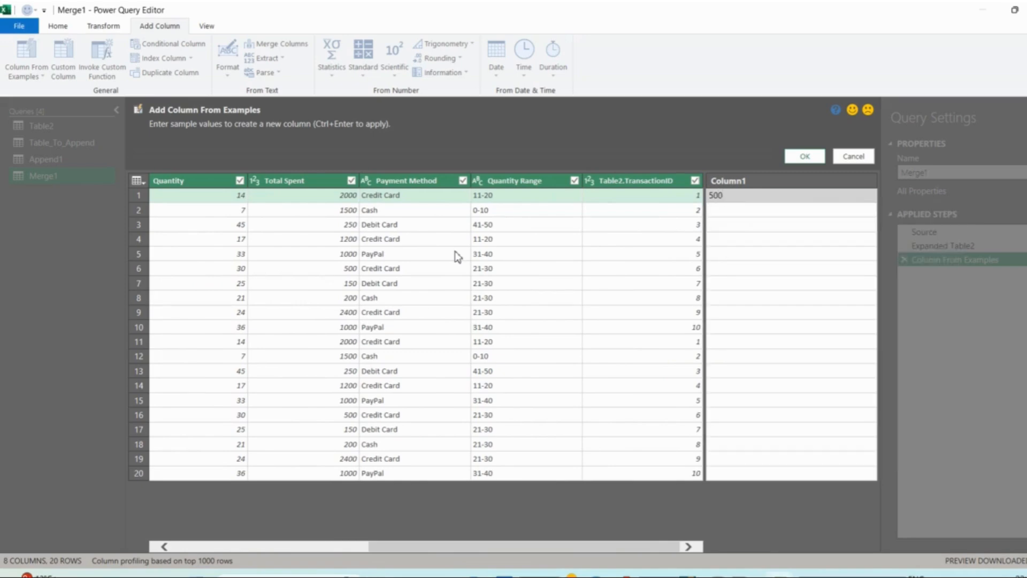
{"action": "key", "text": "Return"}
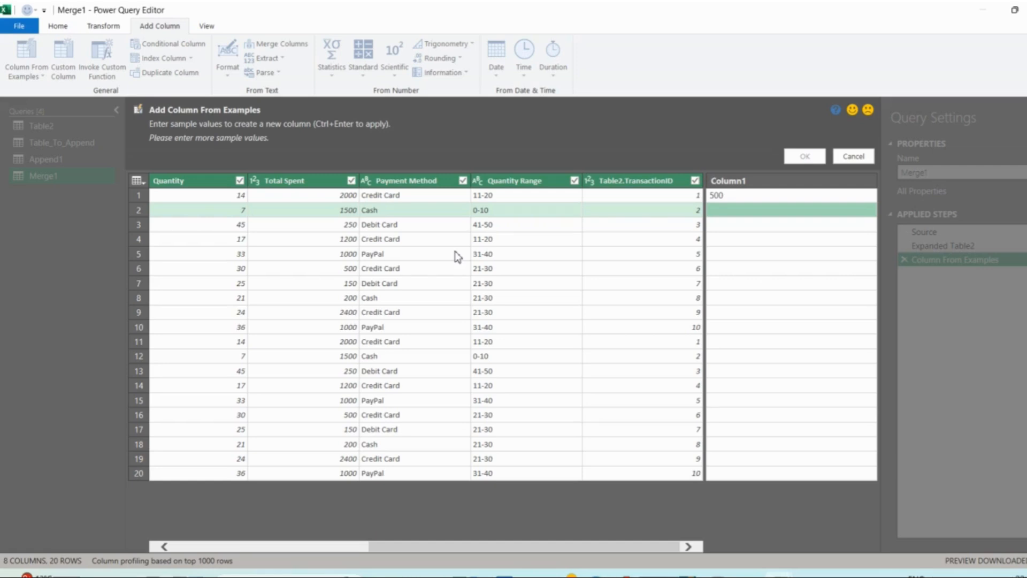
{"action": "key", "text": "Up"}
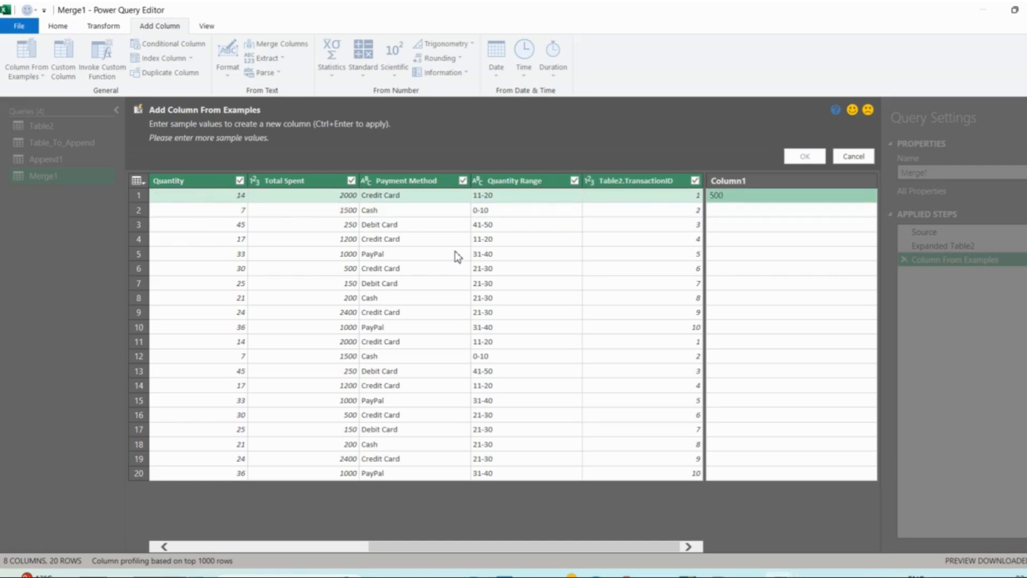
- Enter 400 and 300 as the samples for the first two rows, and add the resulting Total Spent / 5 column to the query
{"action": "type", "text": "400"}
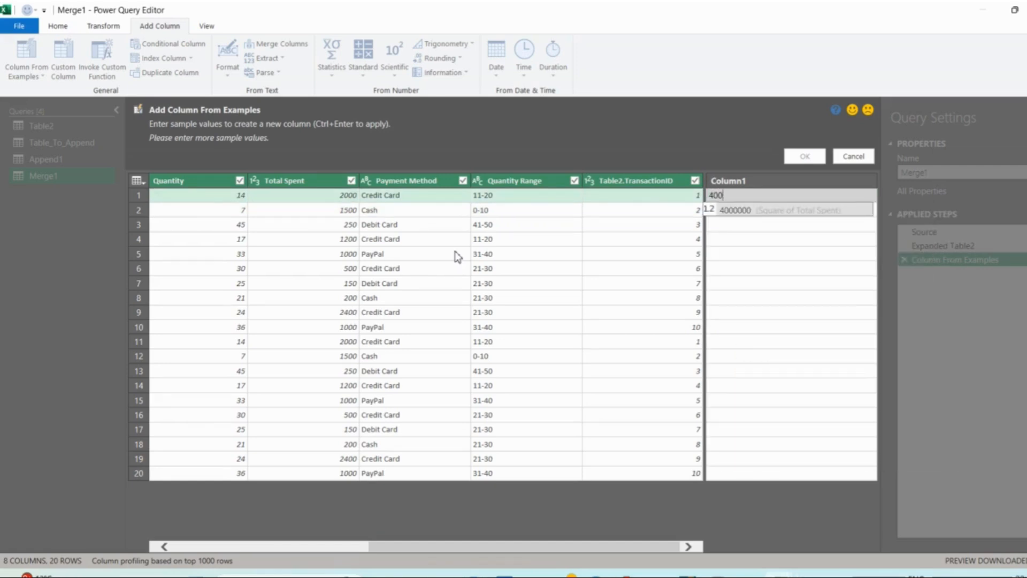
{"action": "left_click", "coordinate": [745, 272]}
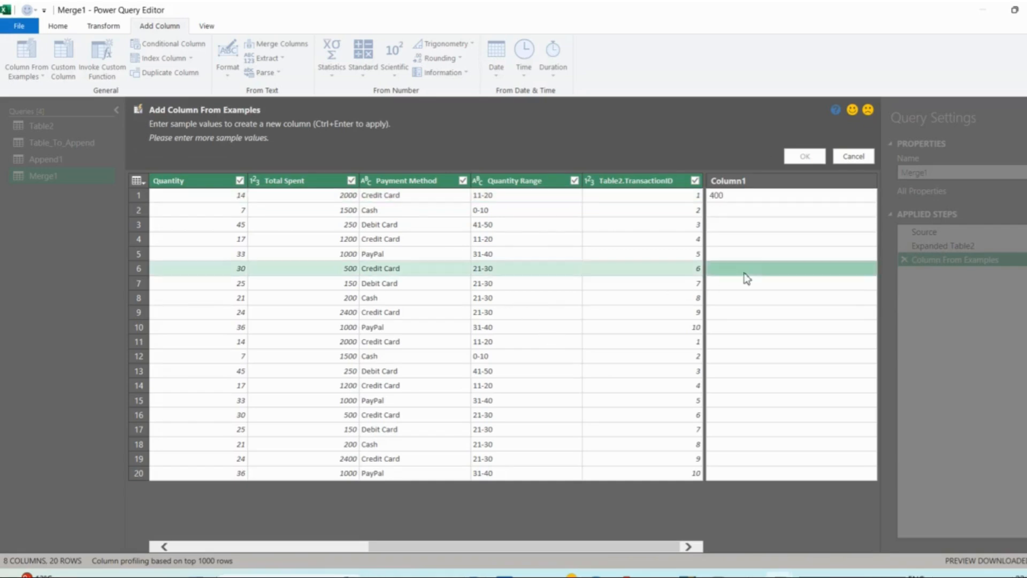
{"action": "left_click", "coordinate": [735, 209]}
{"action": "type", "text": "300"}
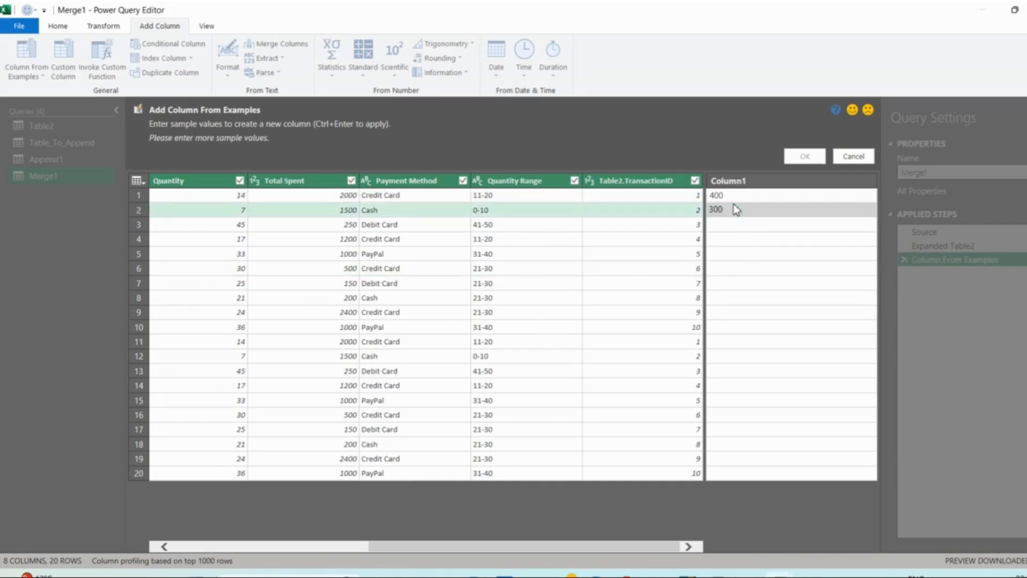
{"action": "key", "text": "Return"}
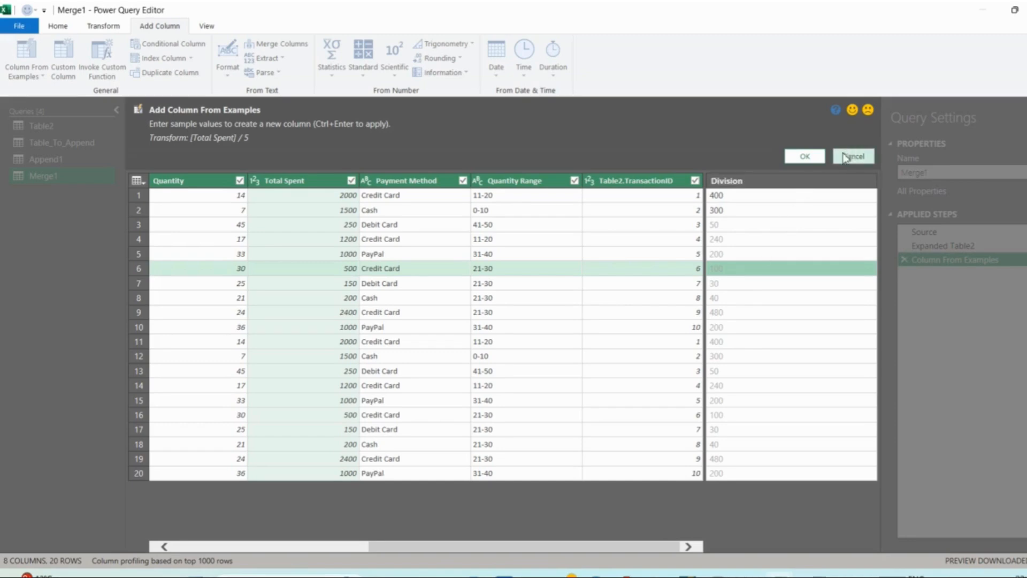
{"action": "left_click", "coordinate": [805, 156]}
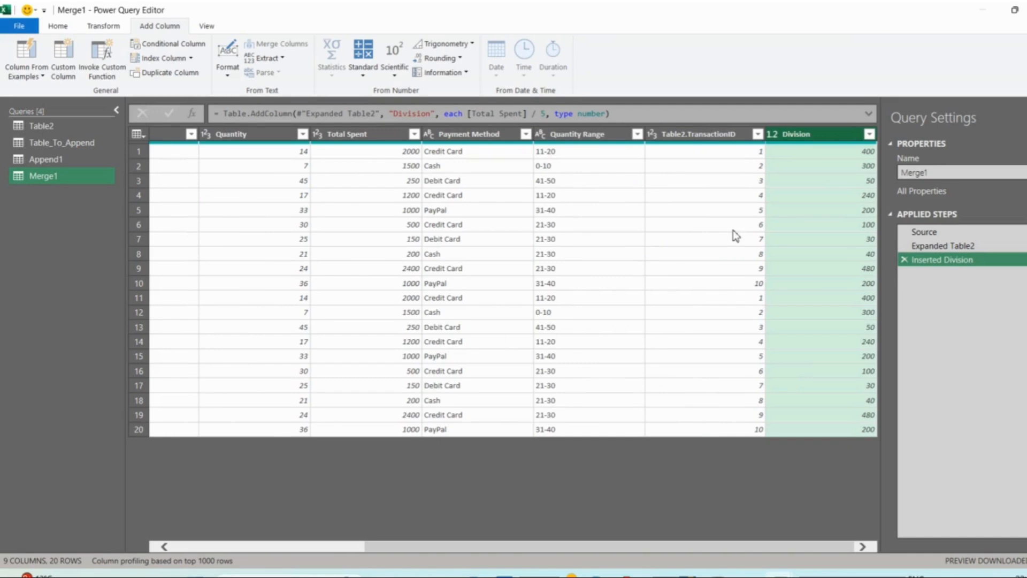
- Expand the formula display and examine the Division column's formula and row values
{"action": "left_click", "coordinate": [777, 183]}
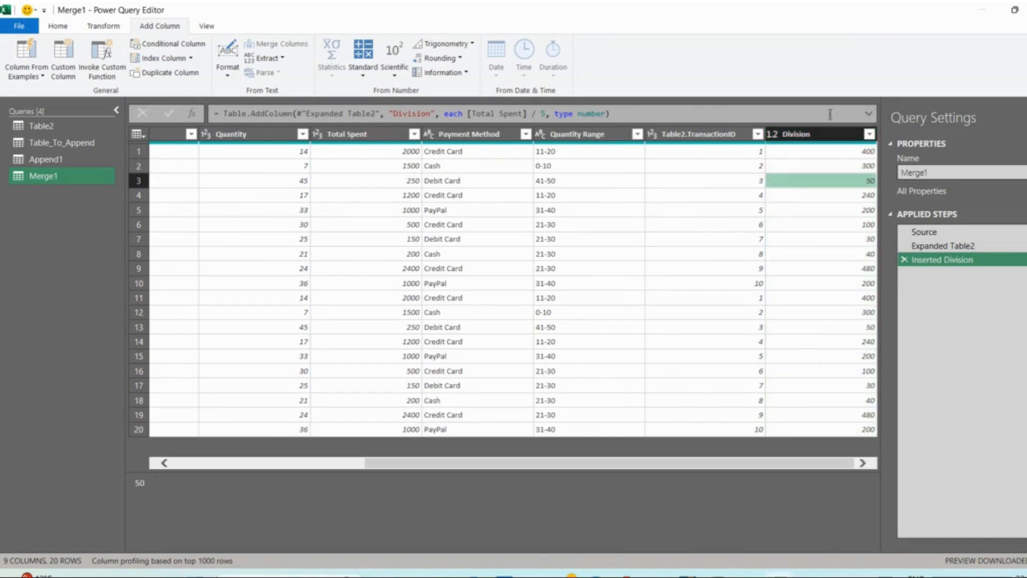
{"action": "left_click", "coordinate": [869, 114]}
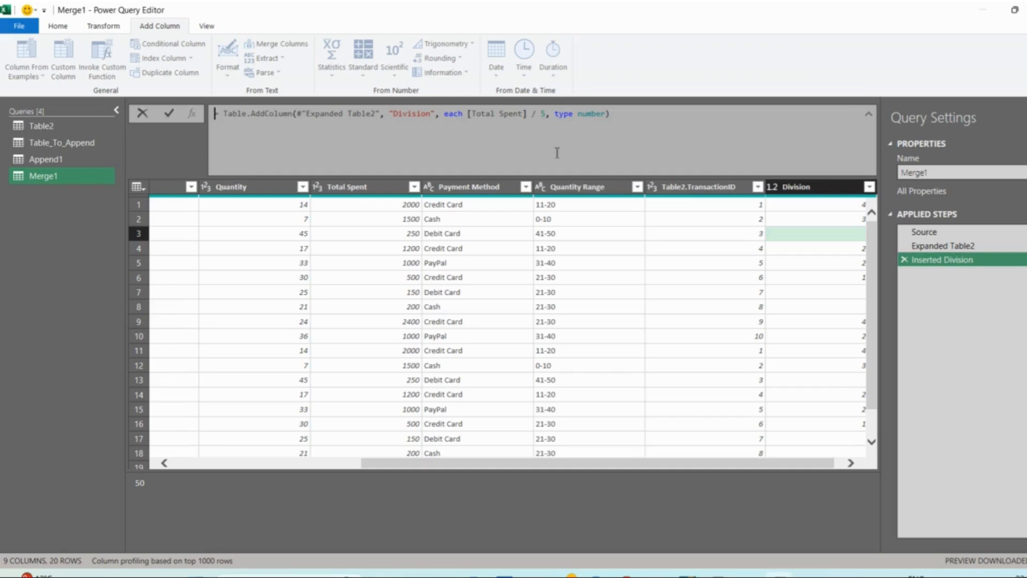
{"action": "left_click", "coordinate": [685, 216]}
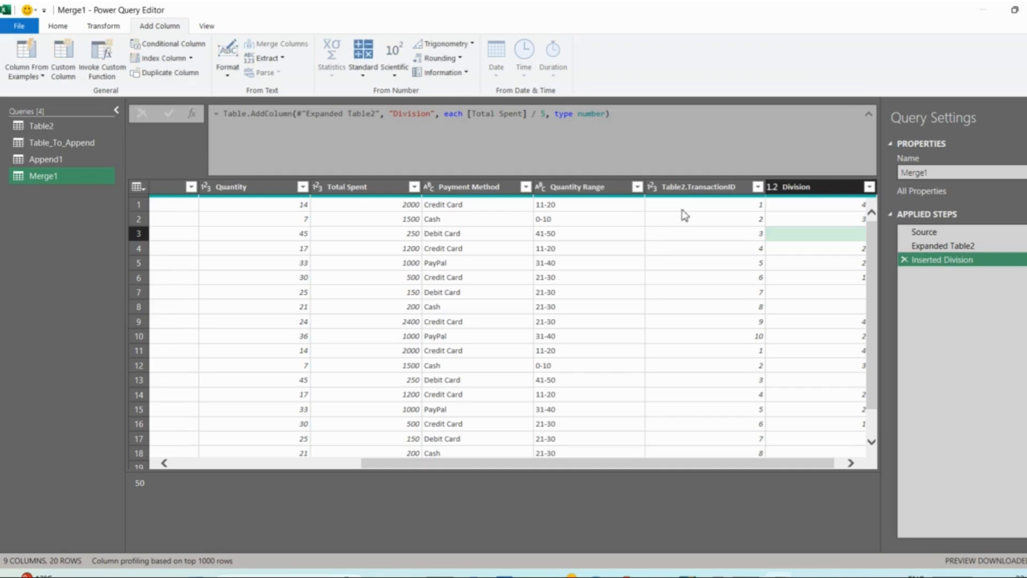
{"action": "left_click", "coordinate": [803, 307]}
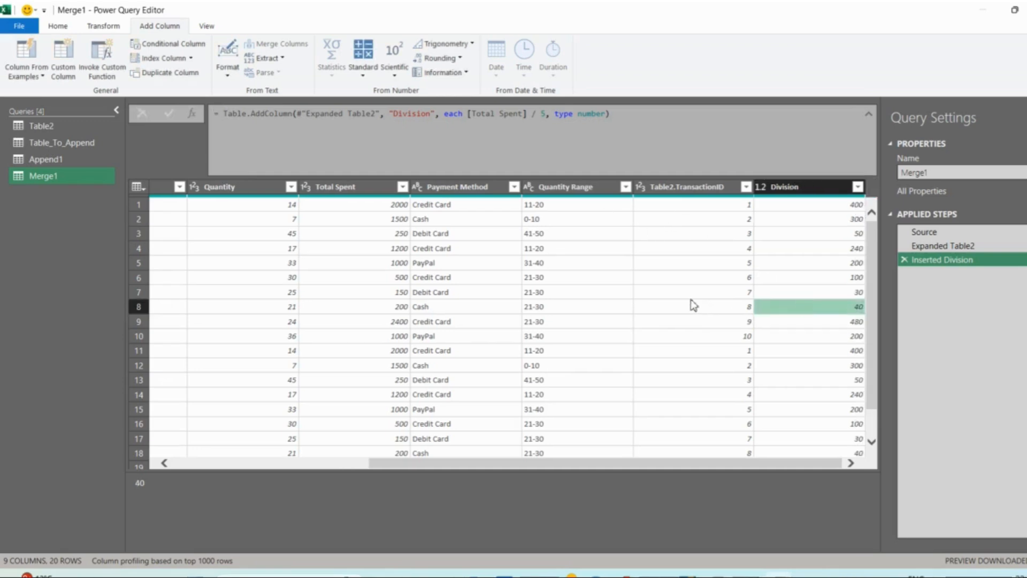
- Start a conditional column with the condition that Total Spent is greater than 2000, moving its dialog off the data
{"action": "left_click", "coordinate": [179, 44]}
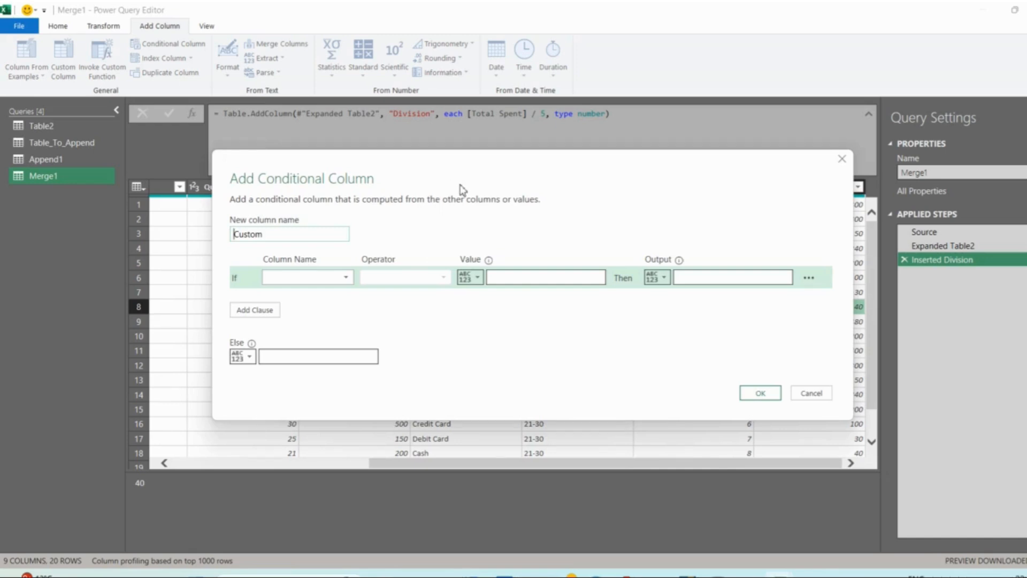
{"action": "left_click_drag", "start_coordinate": [455, 187], "coordinate": [705, 235]}
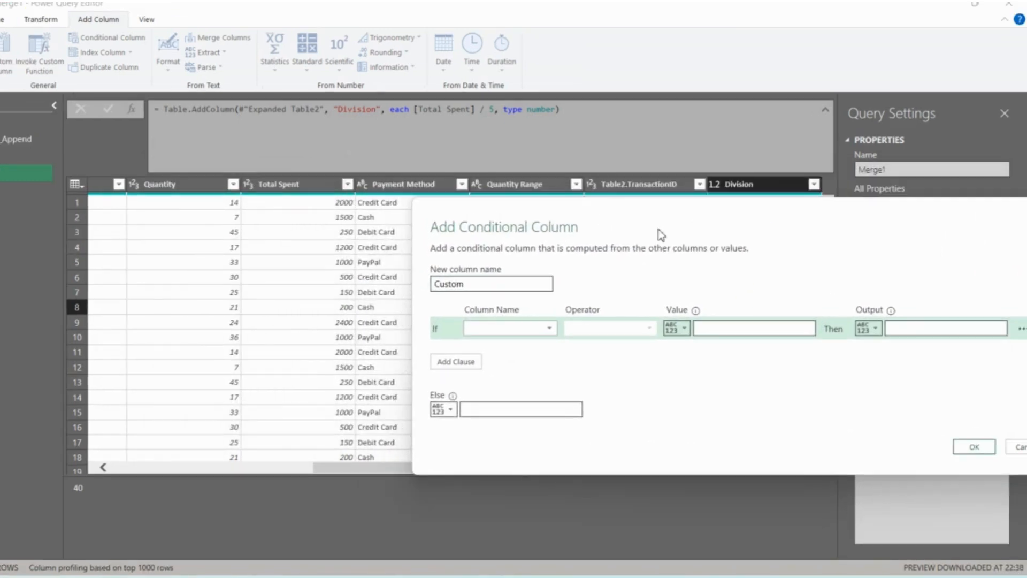
{"action": "left_click", "coordinate": [506, 329]}
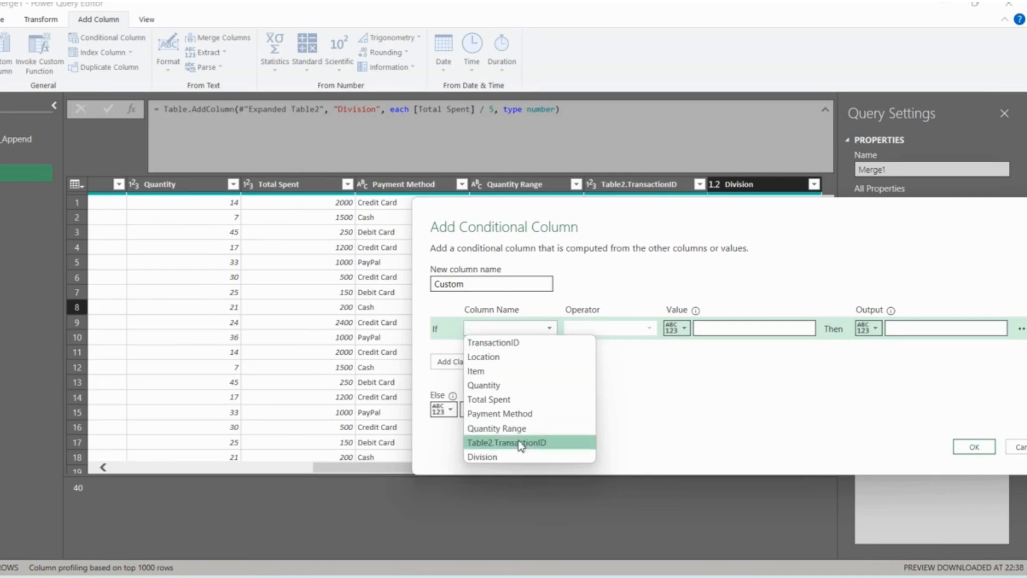
{"action": "left_click", "coordinate": [524, 399]}
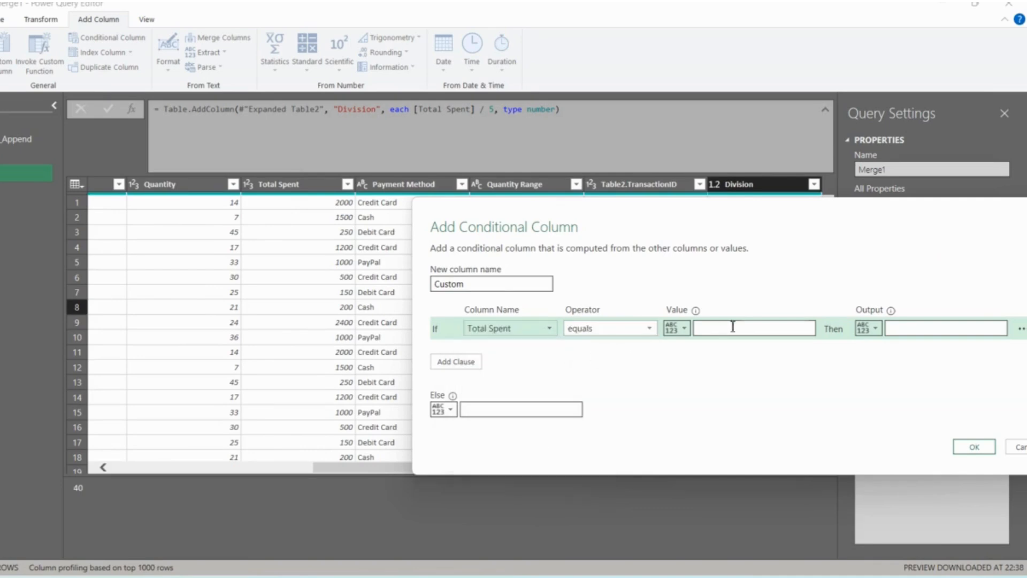
{"action": "left_click", "coordinate": [625, 329]}
{"action": "left_click", "coordinate": [602, 371]}
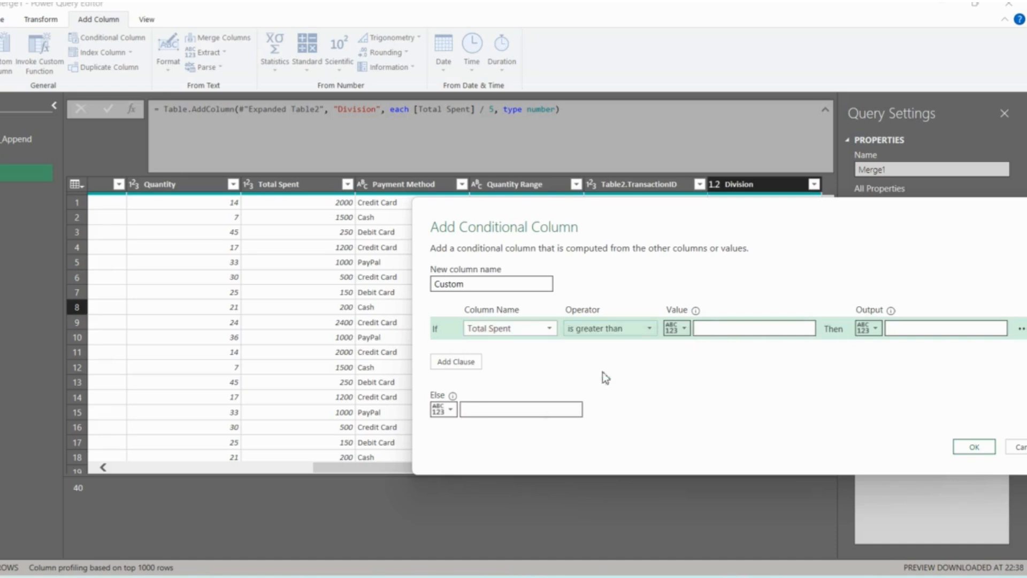
{"action": "left_click", "coordinate": [722, 332]}
{"action": "type", "text": "2000"}
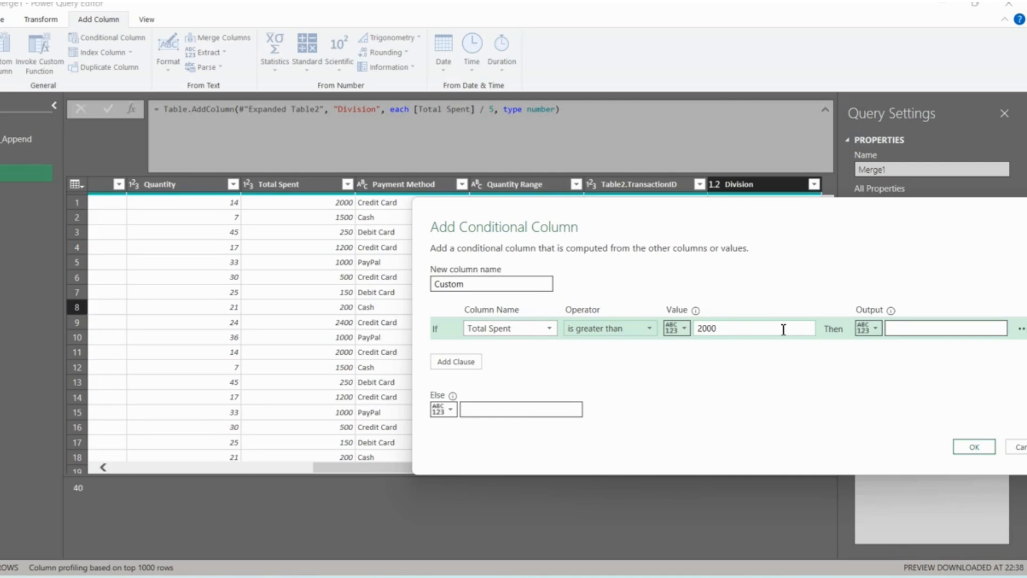
- Set the condition's output to "2000+" including the quotation marks, leave the Else value empty, and add the conditional column
{"action": "left_click", "coordinate": [906, 328]}
{"action": "type", "text": "\""}
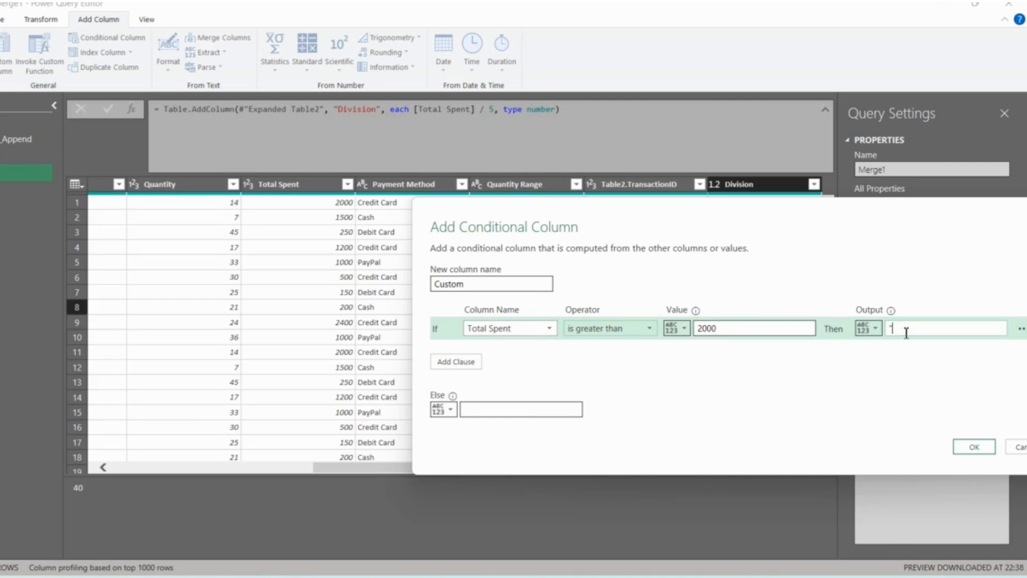
{"action": "type", "text": "2000+\""}
{"action": "left_click", "coordinate": [974, 447]}
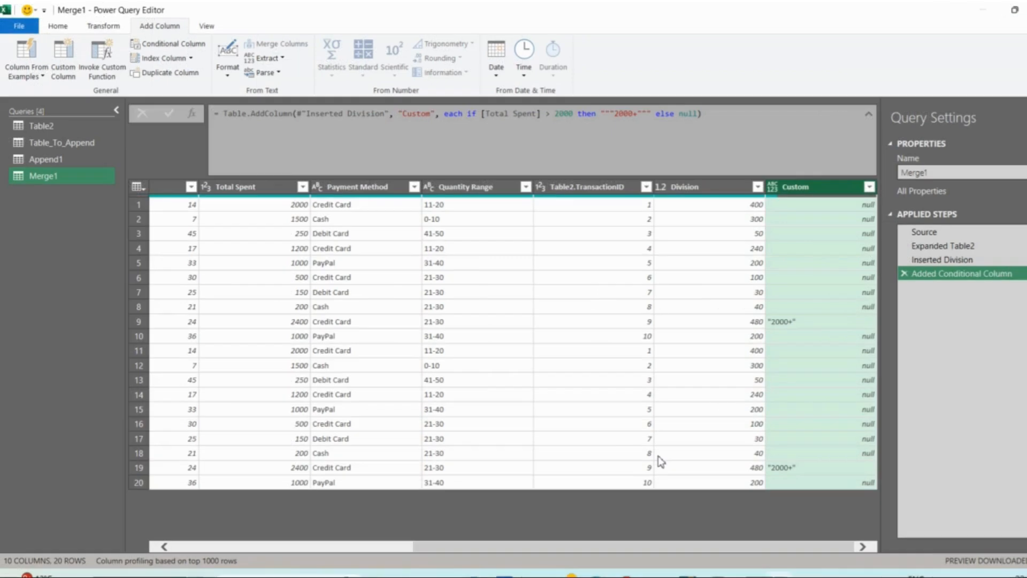
- Start a new manually entered table with 11 in the first cell, and extend it to four columns
{"action": "left_click", "coordinate": [605, 380]}
{"action": "left_click", "coordinate": [64, 28]}
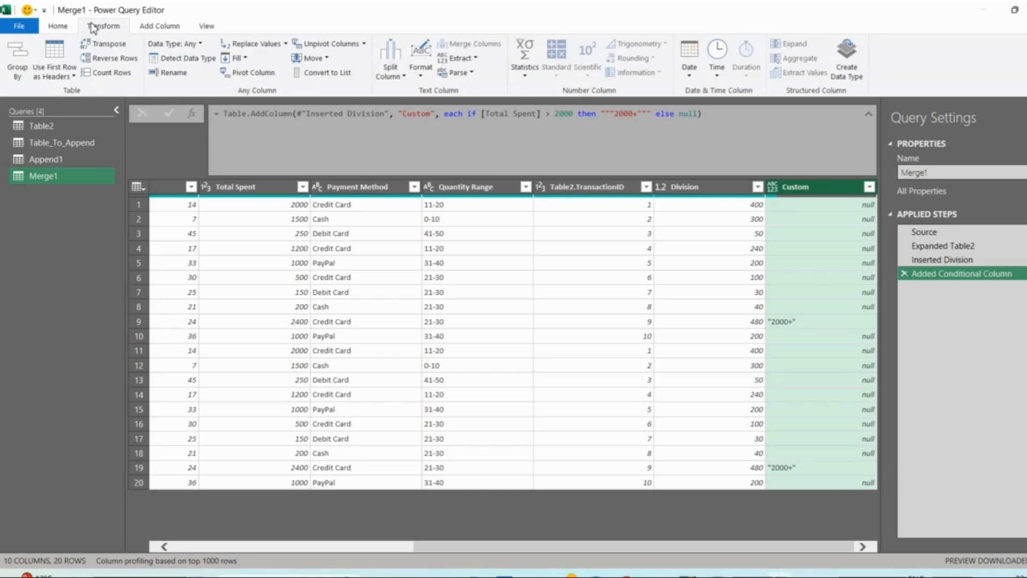
{"action": "left_click", "coordinate": [58, 26]}
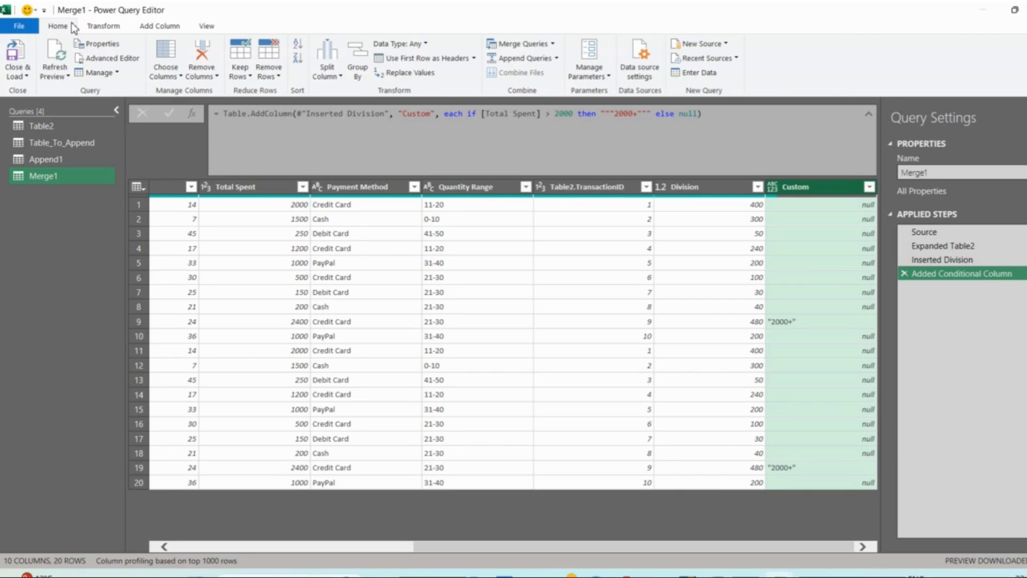
{"action": "left_click", "coordinate": [686, 72]}
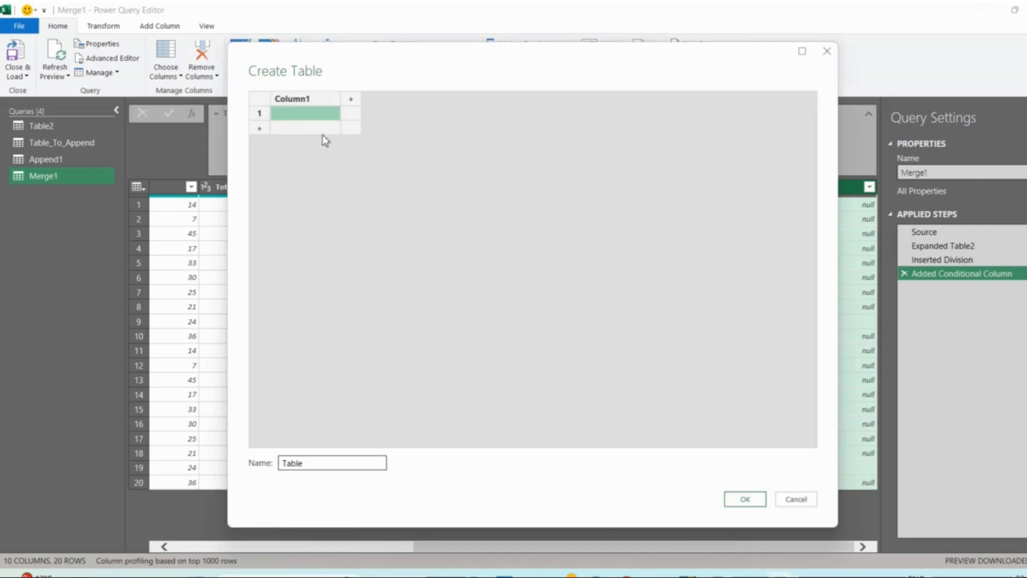
{"action": "left_click", "coordinate": [293, 114]}
{"action": "left_click", "coordinate": [351, 99]}
{"action": "left_click", "coordinate": [421, 99]}
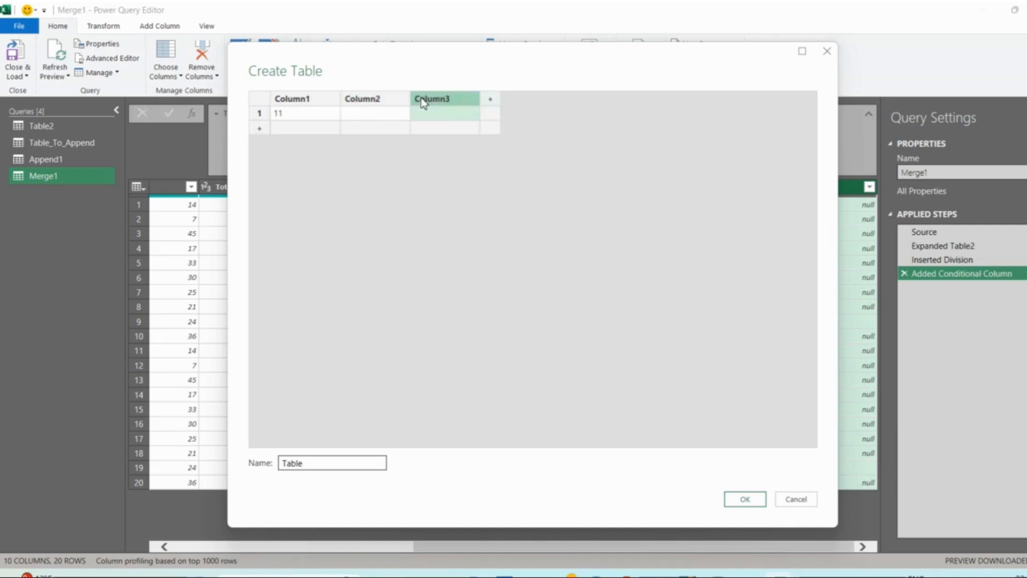
{"action": "left_click", "coordinate": [492, 101]}
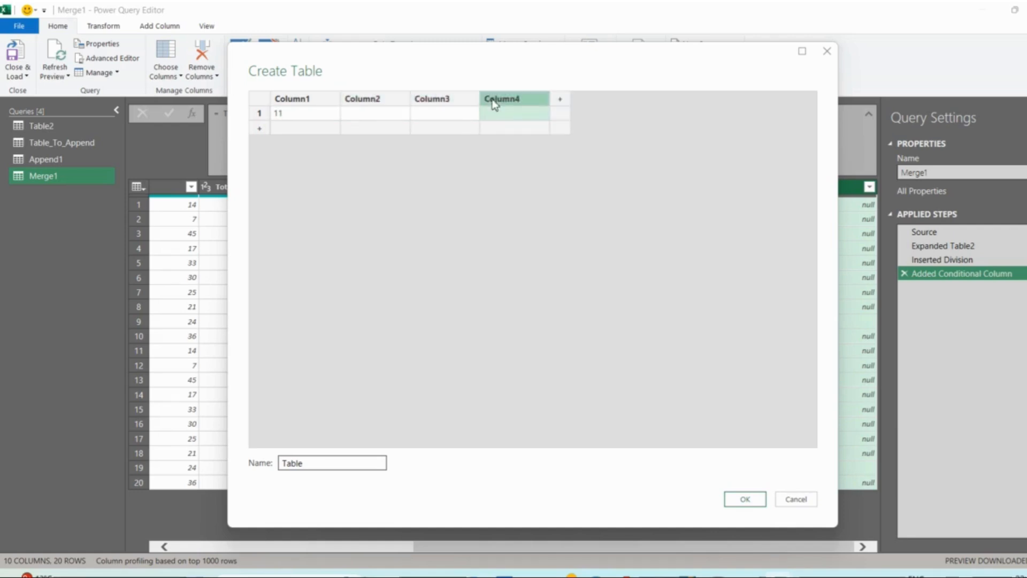
- Fill the table's first row with 11-20 in Column1 and Beer in Column2
{"action": "left_click", "coordinate": [305, 111]}
{"action": "left_click", "coordinate": [304, 110]}
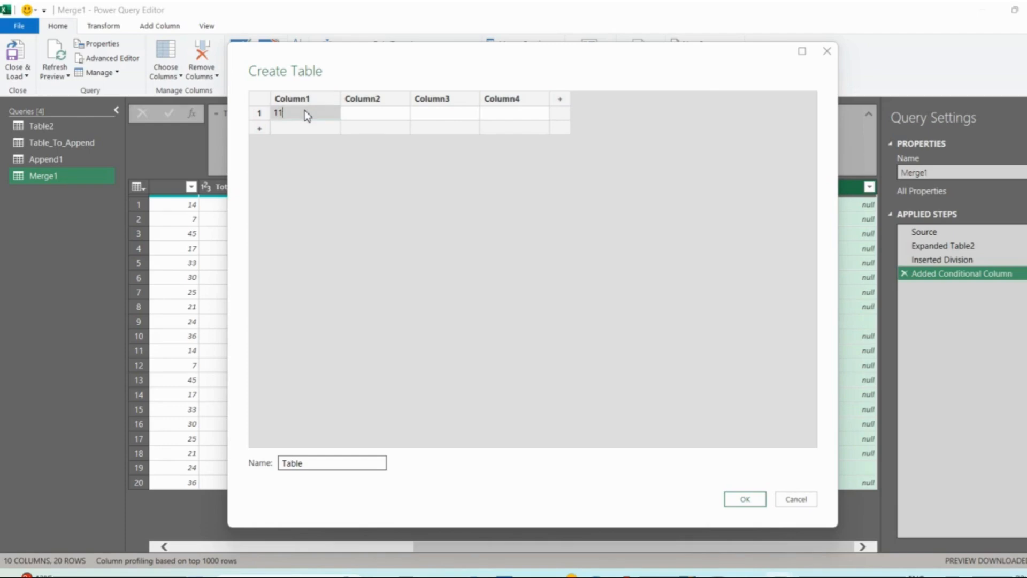
{"action": "left_click", "coordinate": [365, 112]}
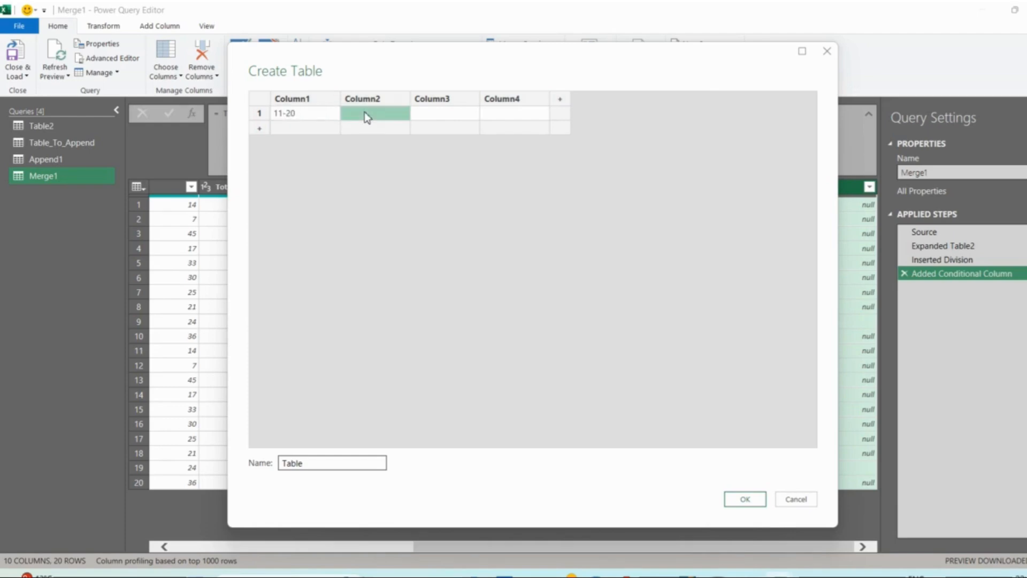
{"action": "type", "text": "Beer"}
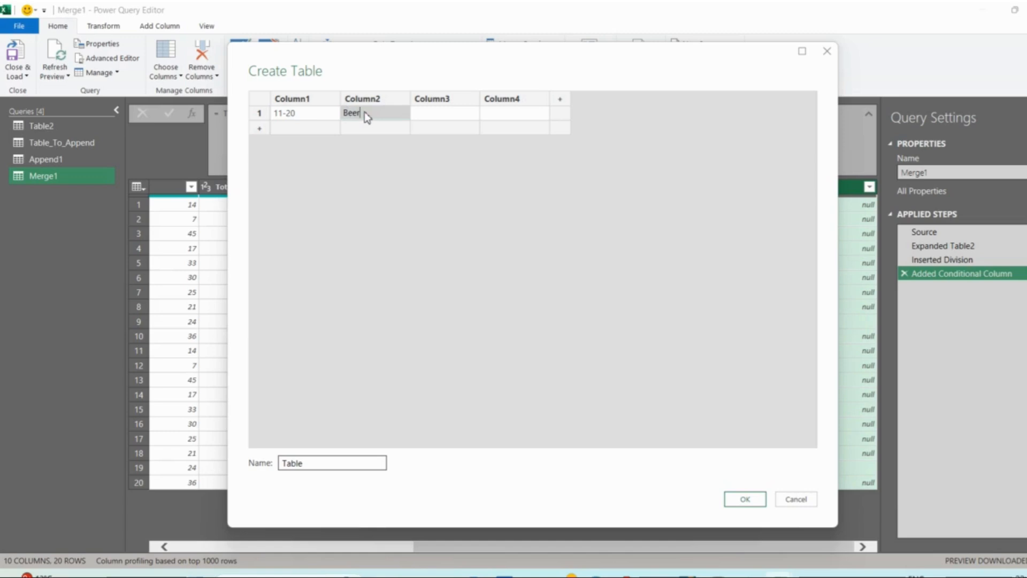
- Add a second row with 21-30 in Column1 and Chips in Column2, and create the table
{"action": "left_click", "coordinate": [259, 130]}
{"action": "left_click", "coordinate": [285, 132]}
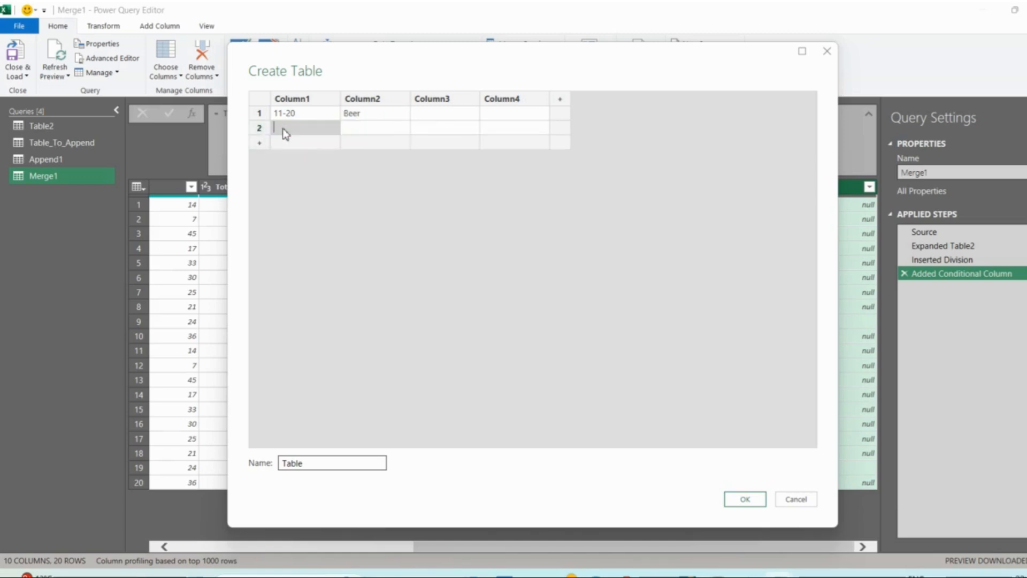
{"action": "type", "text": "21-30"}
{"action": "left_click", "coordinate": [373, 133]}
{"action": "type", "text": "Chips"}
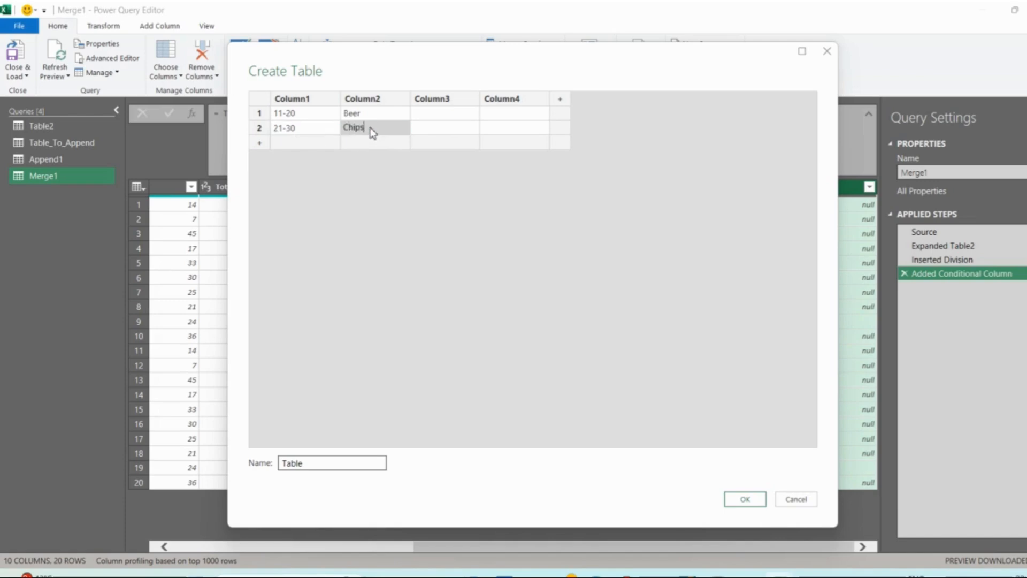
{"action": "left_click", "coordinate": [751, 502]}
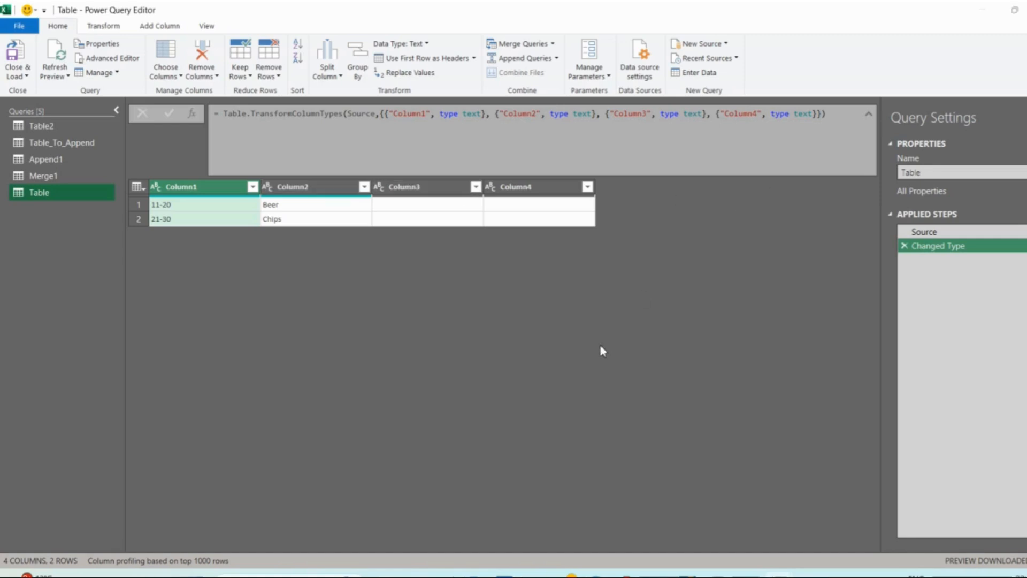
- Close the query editor to return to the worksheet, and create a new blank workbook
{"action": "key", "text": "alt+F4"}
{"action": "left_click", "coordinate": [595, 312]}
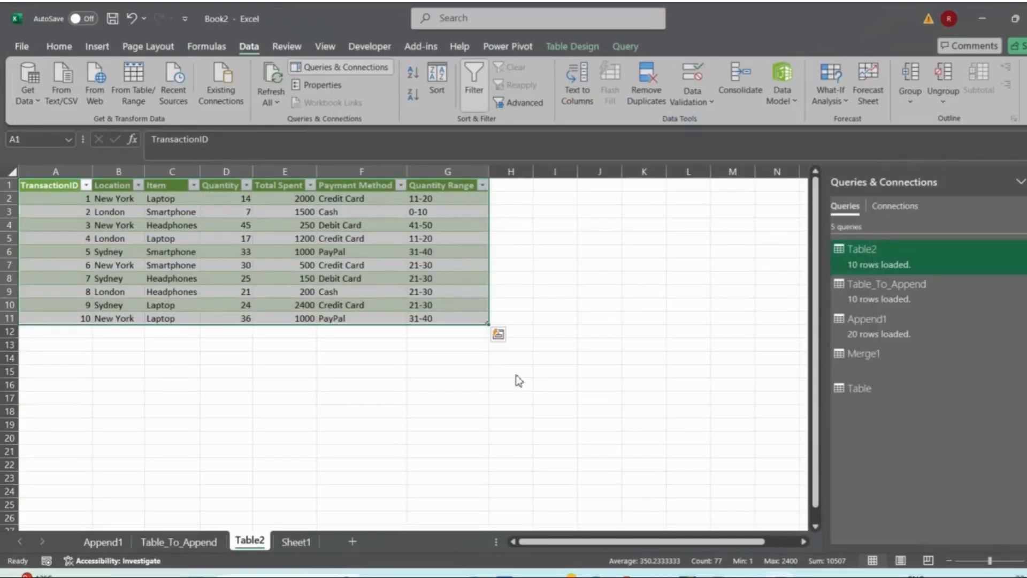
{"action": "left_click", "coordinate": [369, 369]}
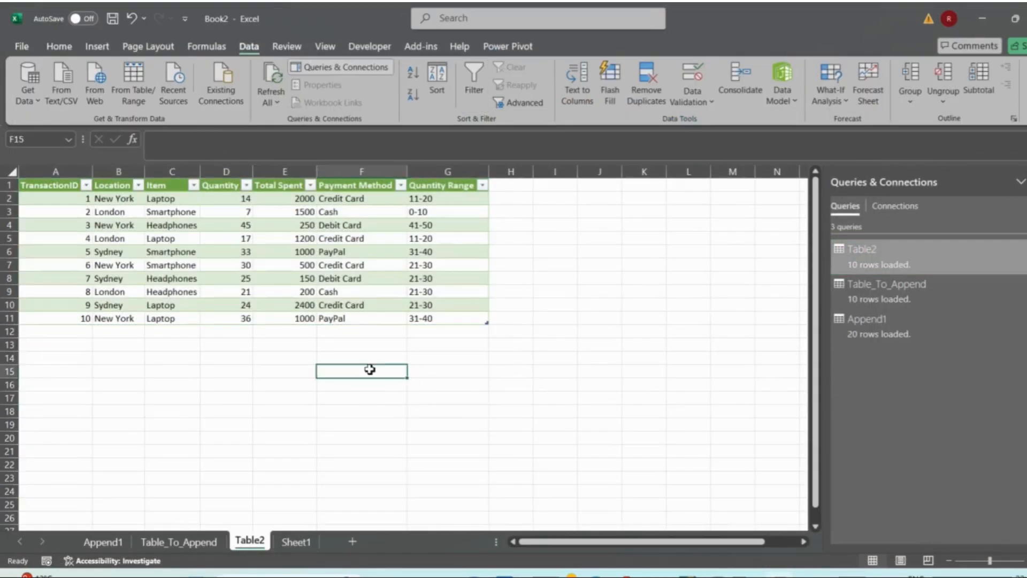
{"action": "key", "text": "ctrl+n"}
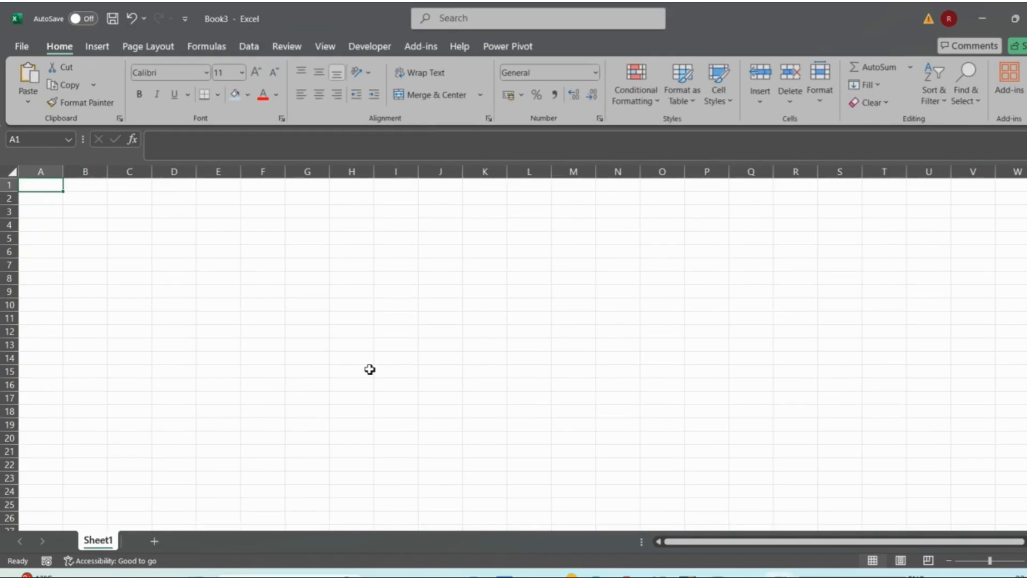
- Start importing data from a Text/CSV file and browse to the Desktop folder
{"action": "left_click", "coordinate": [247, 46]}
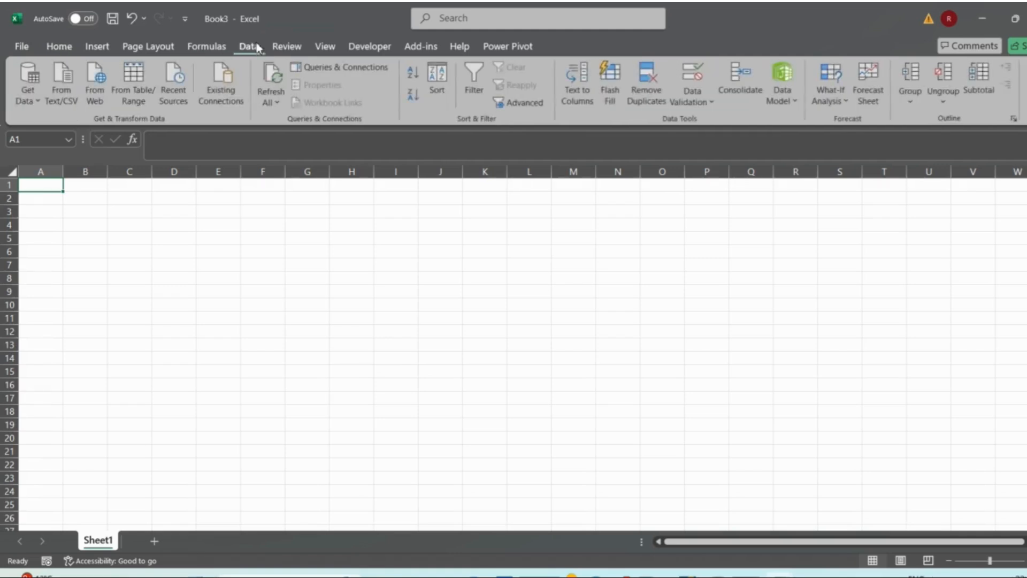
{"action": "left_click", "coordinate": [28, 89]}
{"action": "mouse_move", "coordinate": [87, 122]}
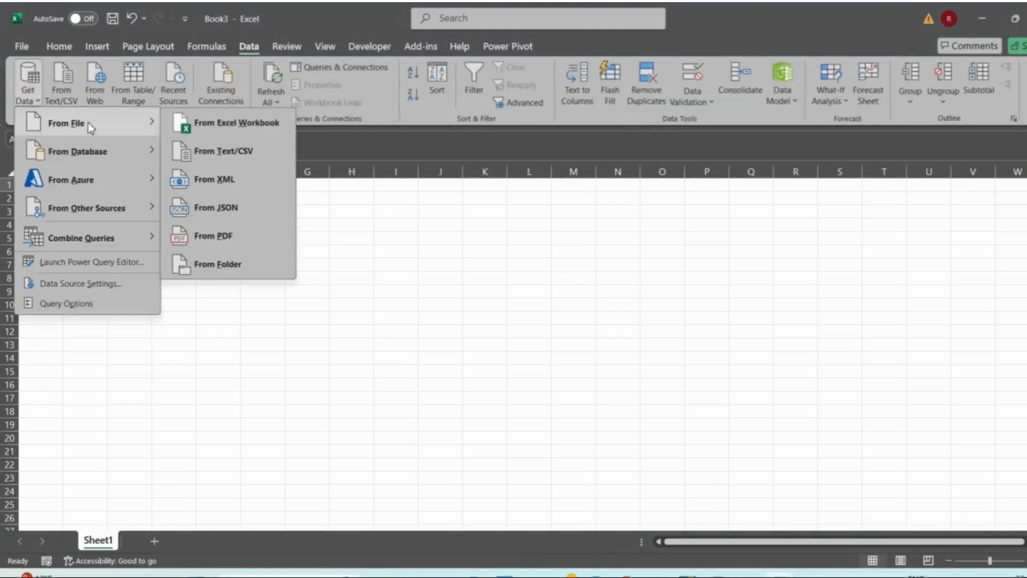
{"action": "left_click", "coordinate": [209, 151]}
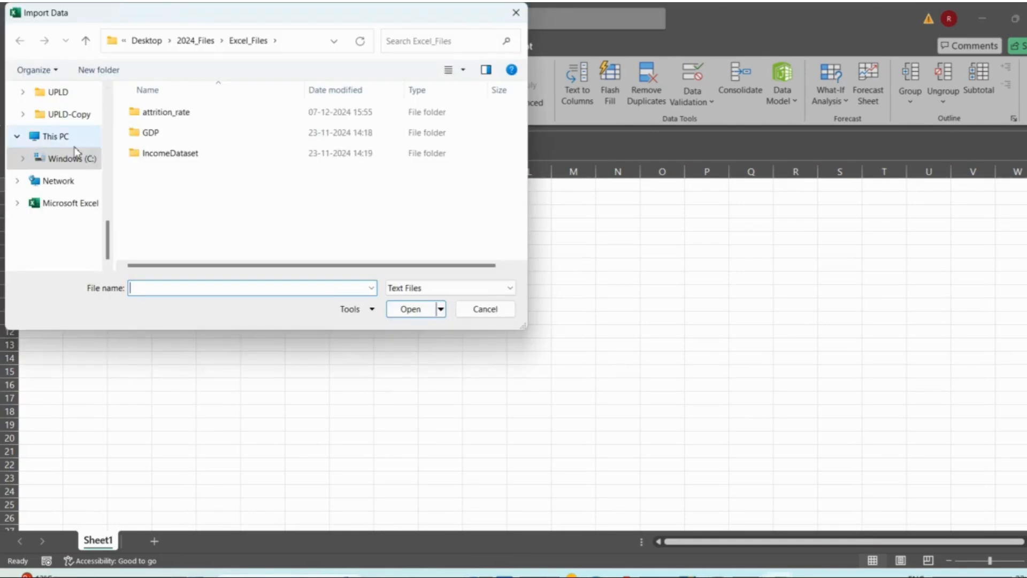
{"action": "scroll", "coordinate": [72, 156], "scroll_direction": "up", "scroll_amount": 5}
{"action": "left_click", "coordinate": [73, 229]}
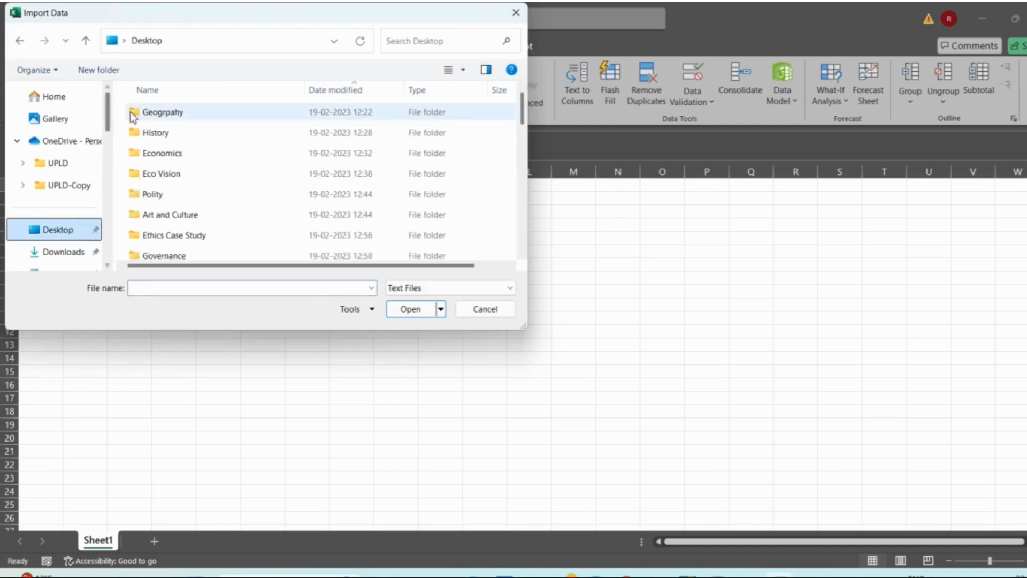
- Sort the Desktop files by name in descending order, import CardBase, and open its data for transformation in Power Query
{"action": "left_click", "coordinate": [170, 92]}
{"action": "left_click", "coordinate": [191, 92]}
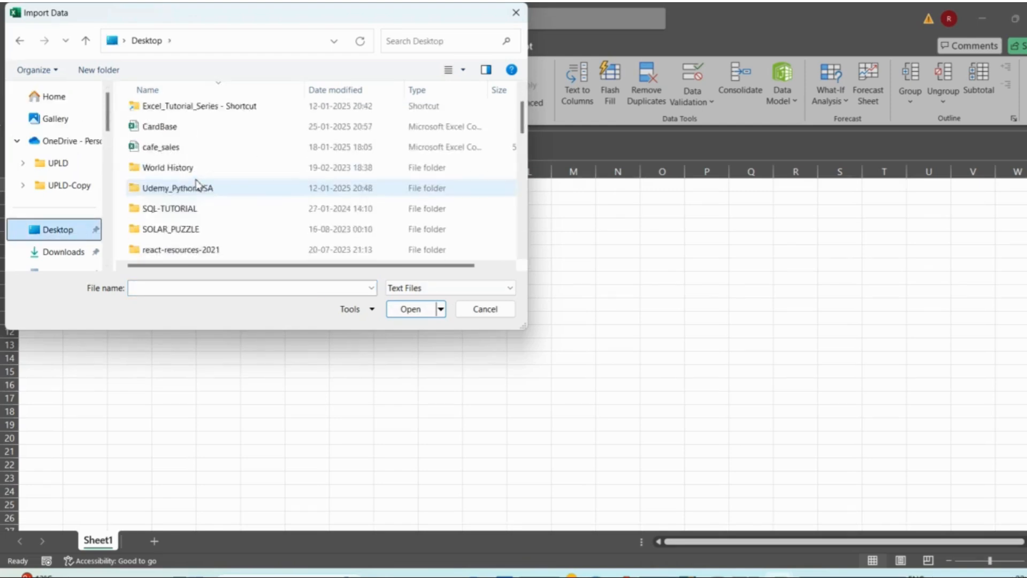
{"action": "scroll", "coordinate": [195, 183], "scroll_direction": "down", "scroll_amount": 5}
{"action": "scroll", "coordinate": [197, 183], "scroll_direction": "up", "scroll_amount": 6}
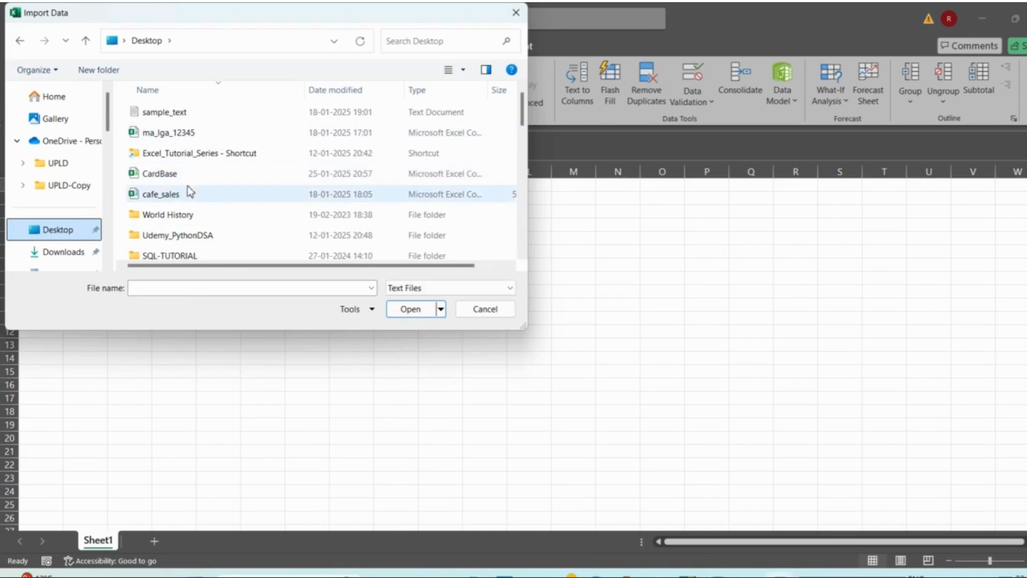
{"action": "left_click", "coordinate": [199, 175]}
{"action": "left_click", "coordinate": [405, 310]}
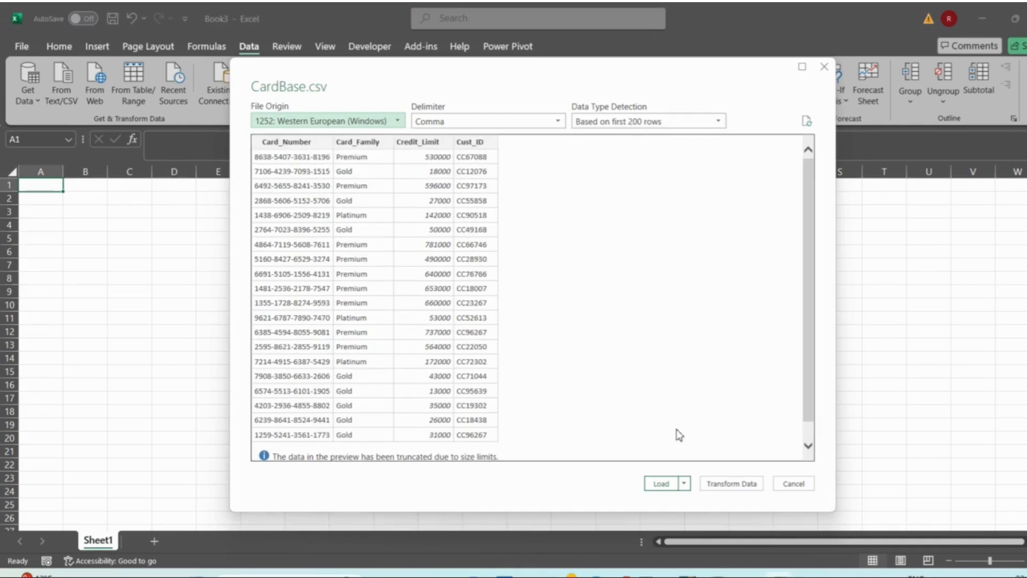
{"action": "left_click", "coordinate": [722, 485]}
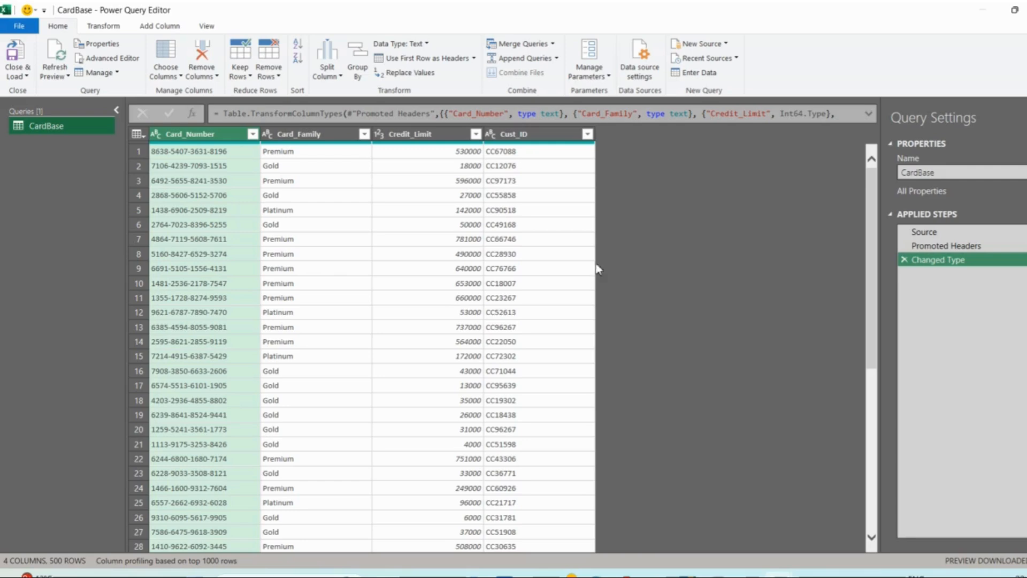
- Start adding a folder as a new data source and browse to Desktop
{"action": "left_click", "coordinate": [725, 44]}
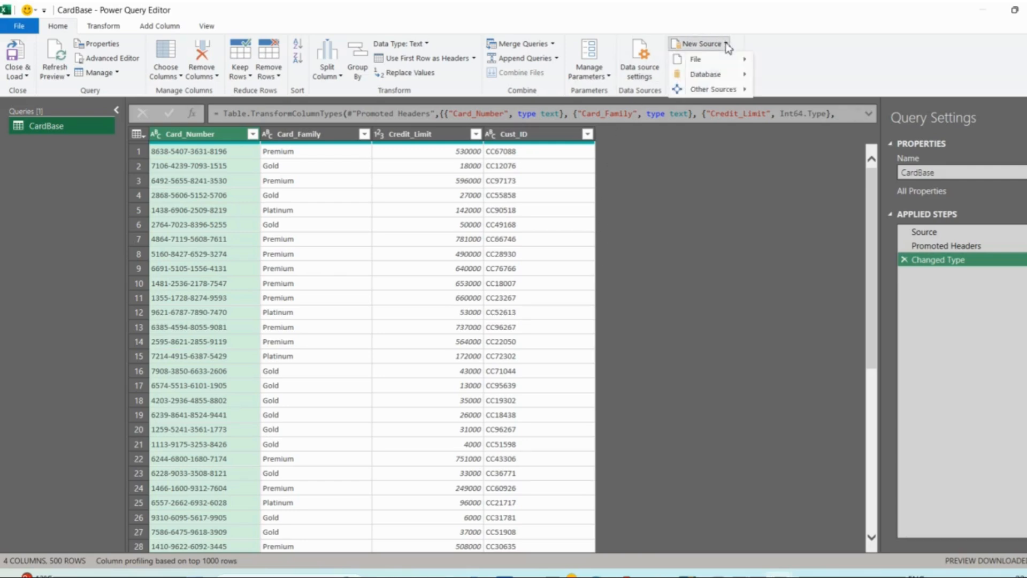
{"action": "mouse_move", "coordinate": [712, 60]}
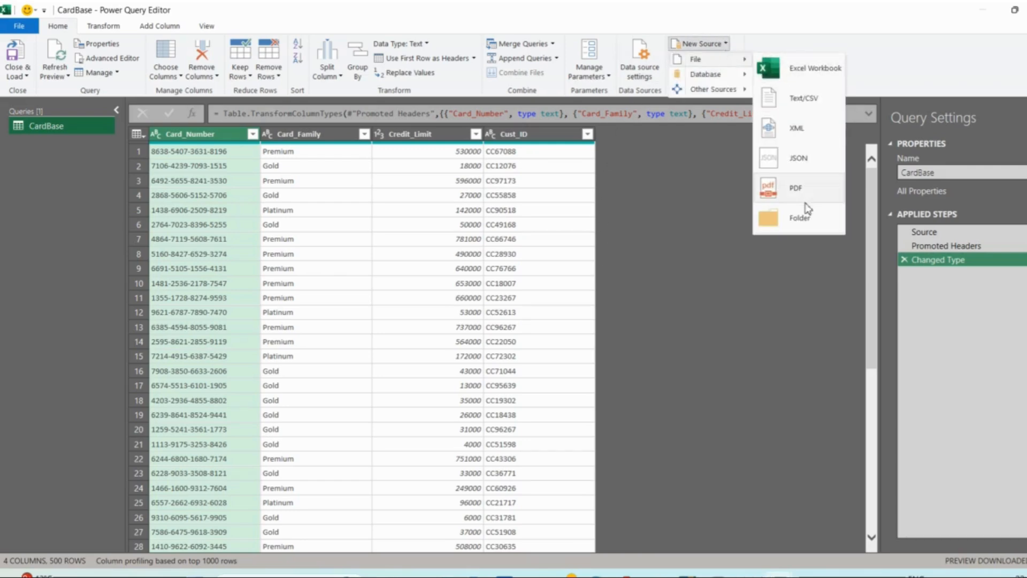
{"action": "left_click", "coordinate": [801, 220]}
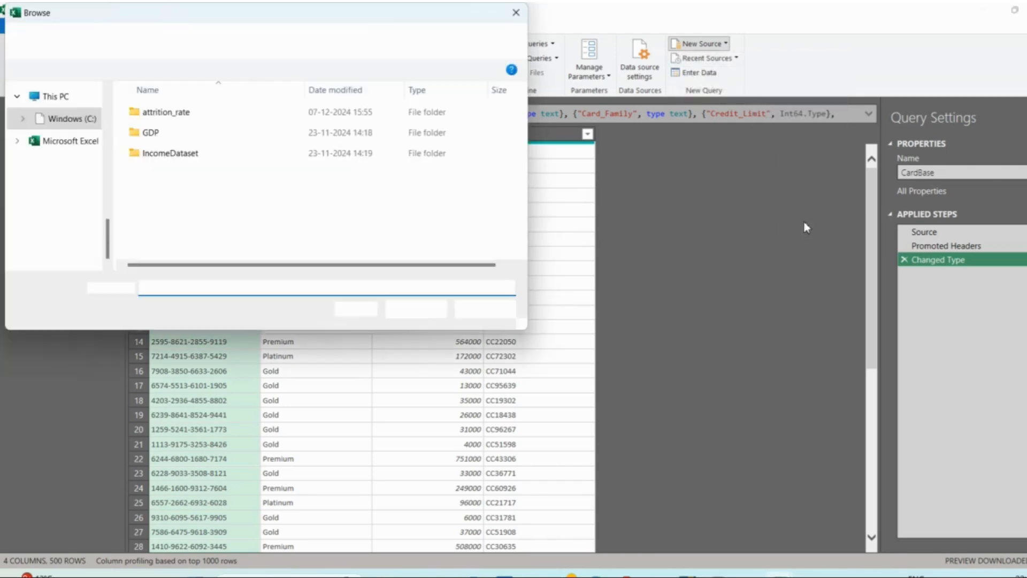
{"action": "scroll", "coordinate": [57, 163], "scroll_direction": "up", "scroll_amount": 10}
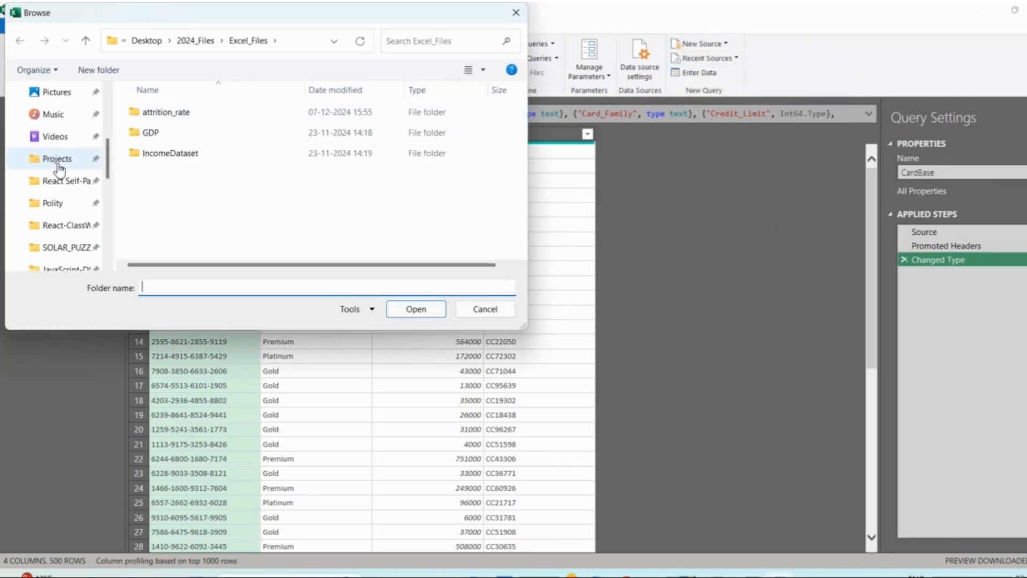
{"action": "left_click", "coordinate": [67, 205]}
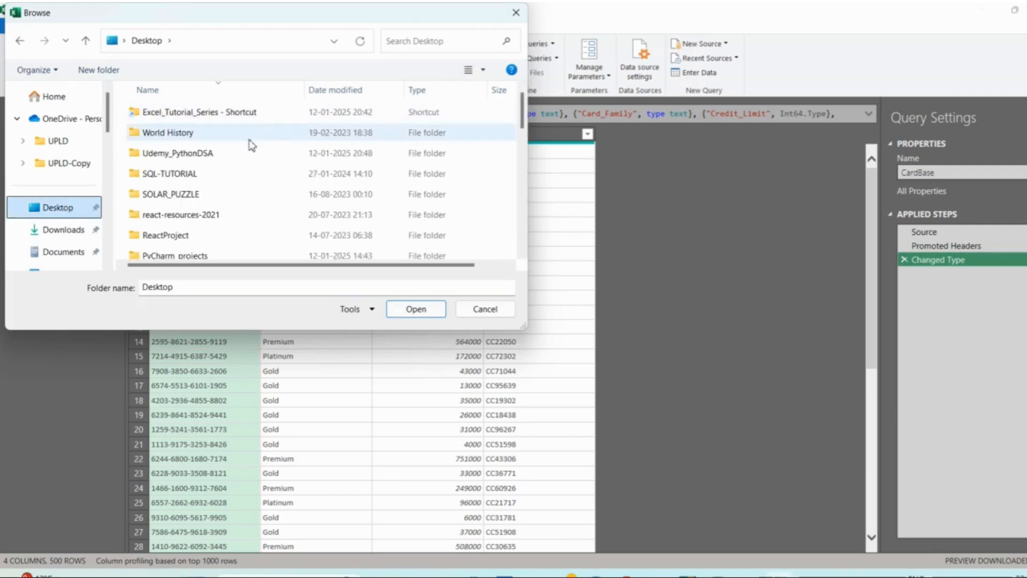
- Choose the PowerQueryDataset folder and bring its file list in for transformation without combining the files
{"action": "scroll", "coordinate": [254, 212], "scroll_direction": "down", "scroll_amount": 2}
{"action": "scroll", "coordinate": [254, 213], "scroll_direction": "down", "scroll_amount": 4}
{"action": "scroll", "coordinate": [252, 213], "scroll_direction": "up", "scroll_amount": 4}
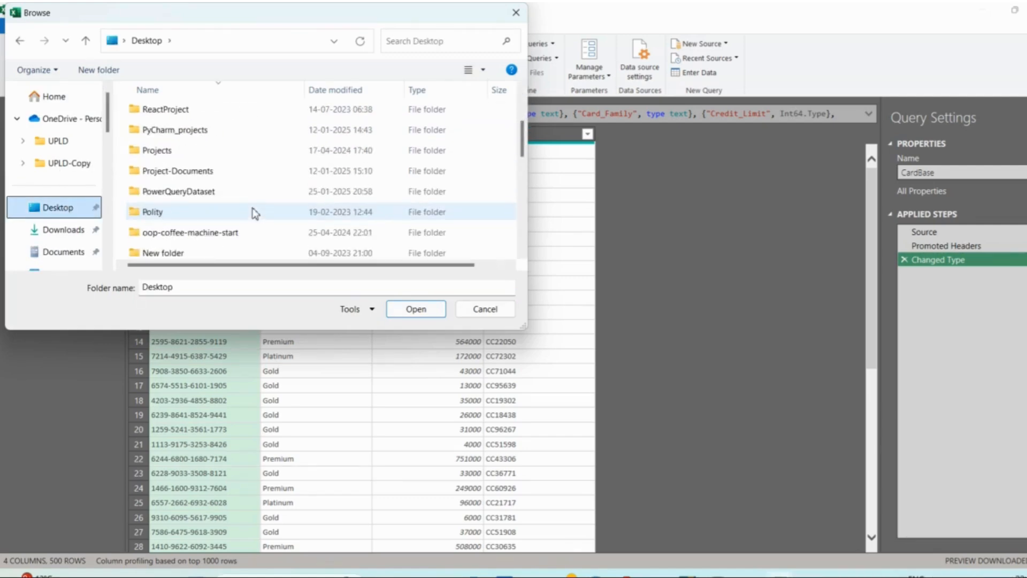
{"action": "left_click", "coordinate": [239, 194]}
{"action": "left_click", "coordinate": [414, 309]}
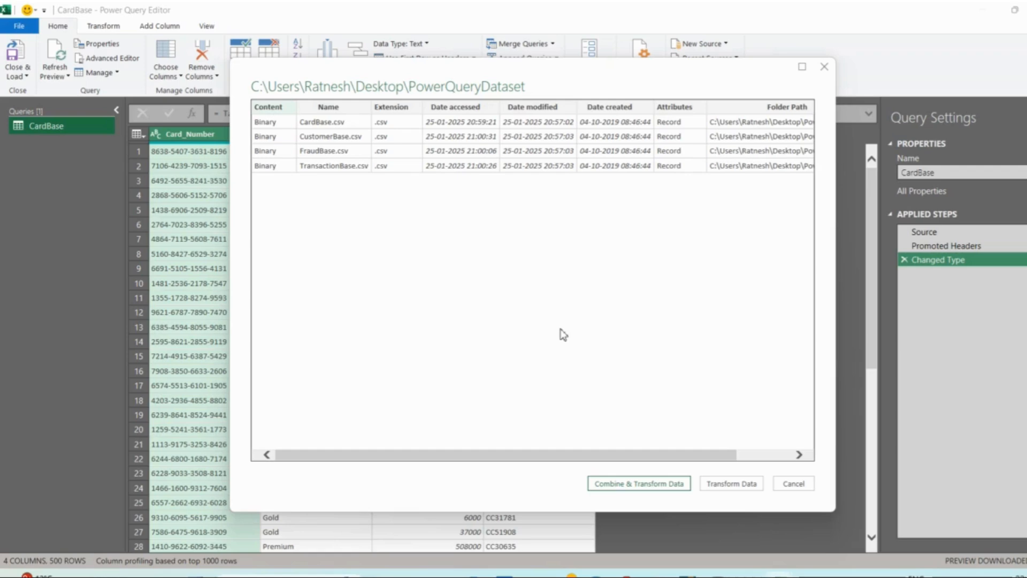
{"action": "left_click", "coordinate": [729, 484]}
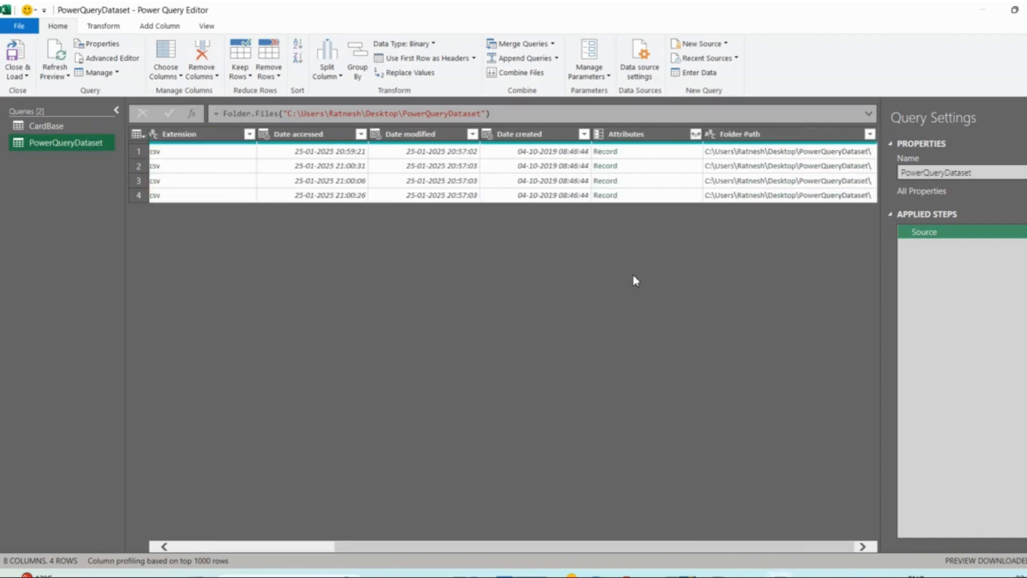
- Duplicate the PowerQueryDataset query three times
{"action": "right_click", "coordinate": [69, 143]}
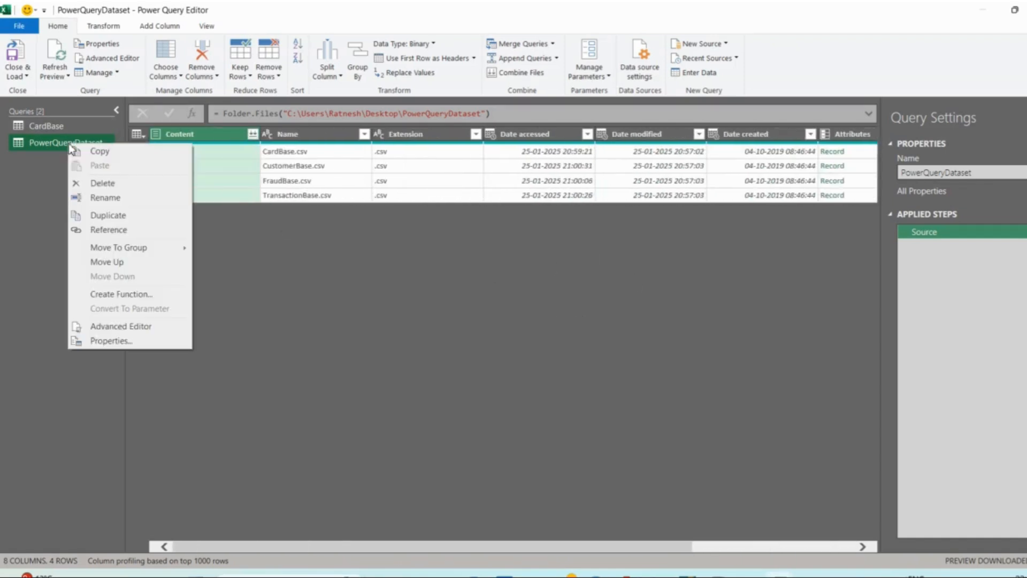
{"action": "left_click", "coordinate": [106, 219]}
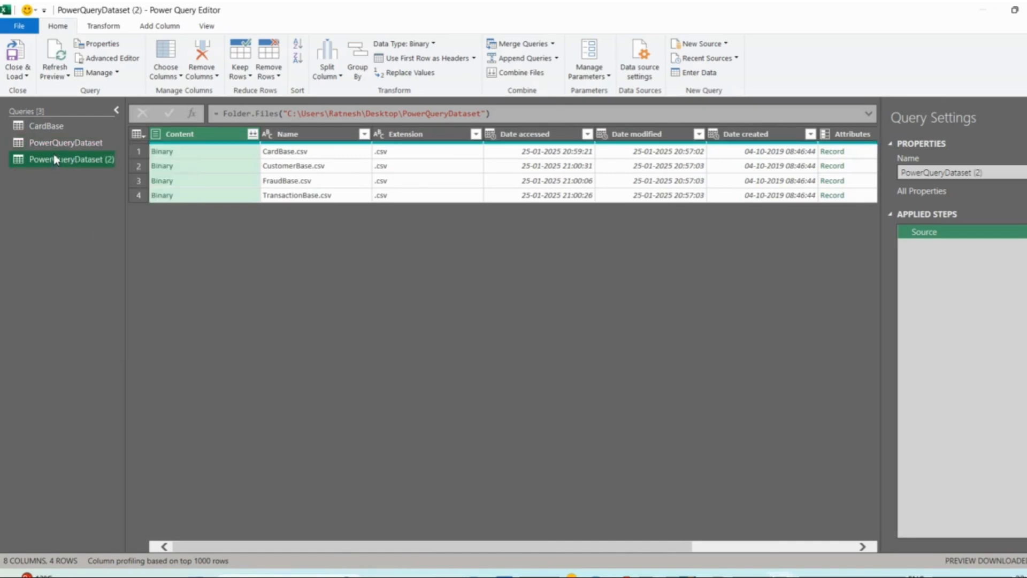
{"action": "right_click", "coordinate": [53, 154]}
{"action": "left_click", "coordinate": [106, 227]}
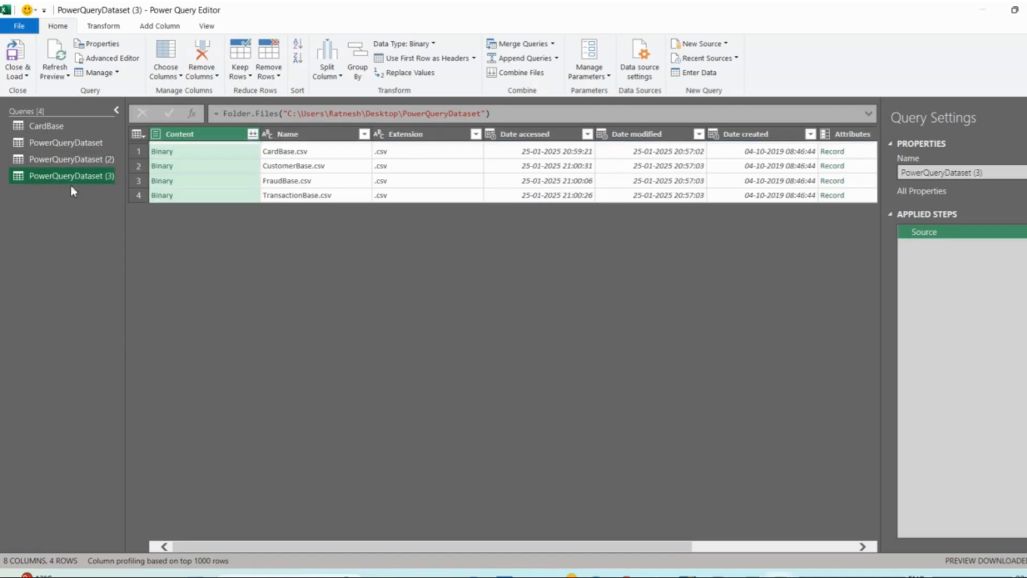
{"action": "right_click", "coordinate": [60, 180]}
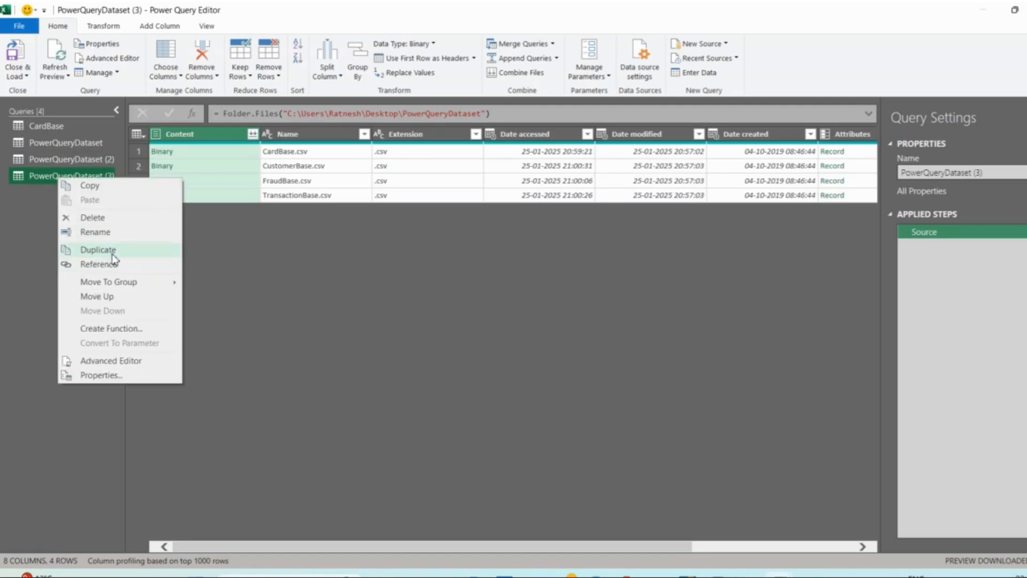
{"action": "left_click", "coordinate": [113, 252]}
- In the original PowerQueryDataset query, expand the binary content of CardBase.csv into its data table
{"action": "left_click", "coordinate": [64, 142]}
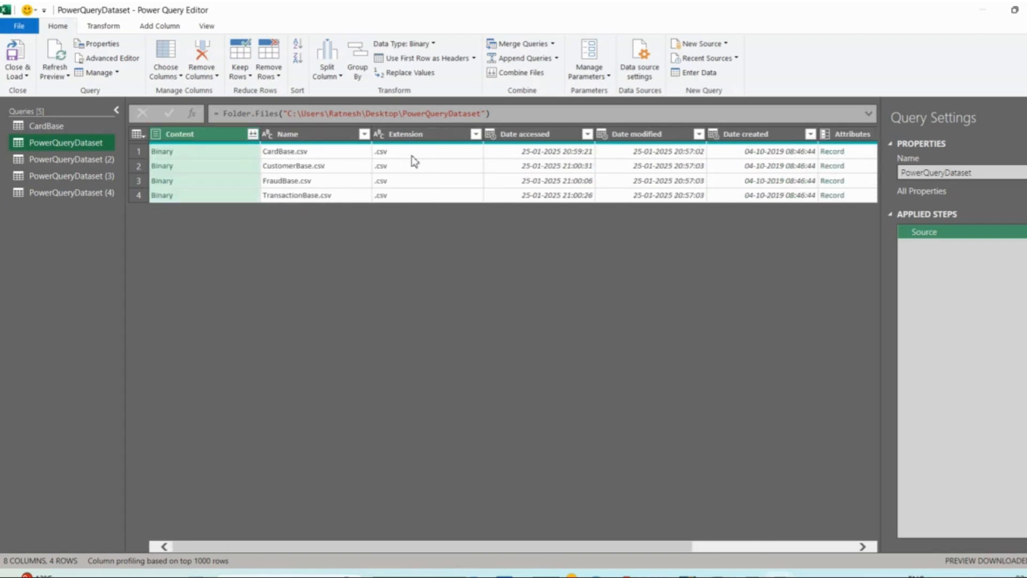
{"action": "scroll", "coordinate": [412, 156], "scroll_direction": "right", "scroll_amount": 3}
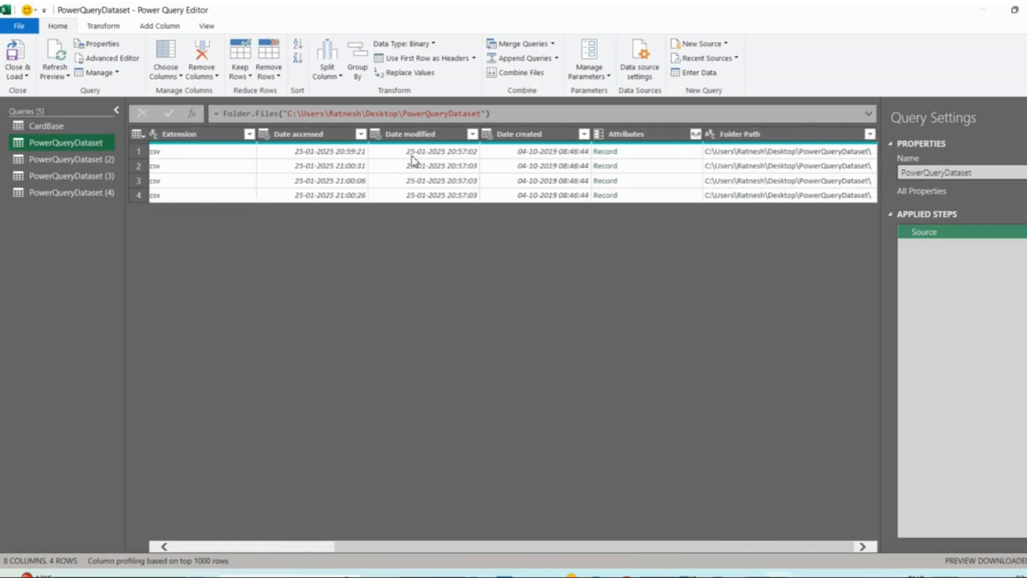
{"action": "left_click", "coordinate": [436, 155]}
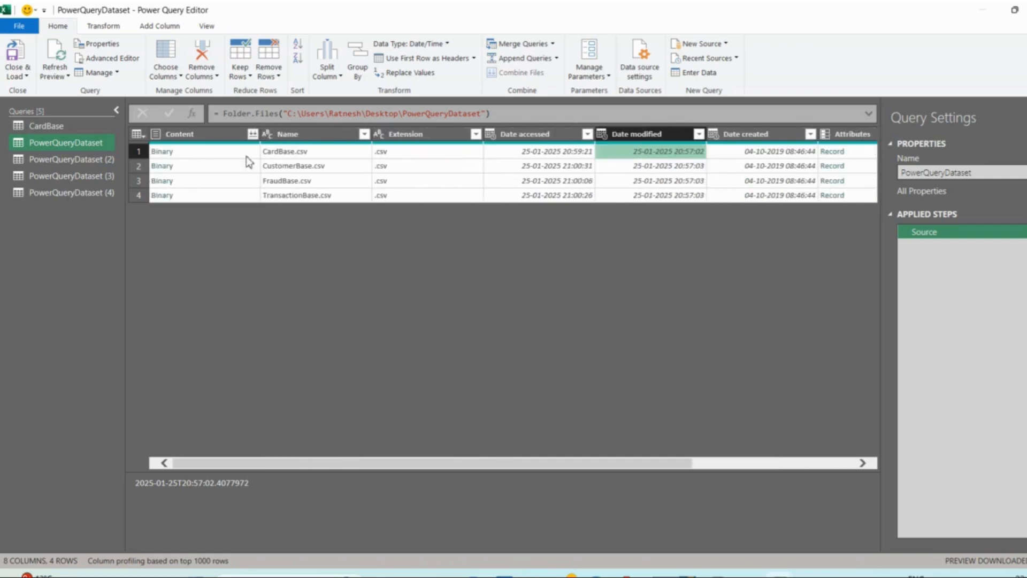
{"action": "left_click", "coordinate": [161, 151]}
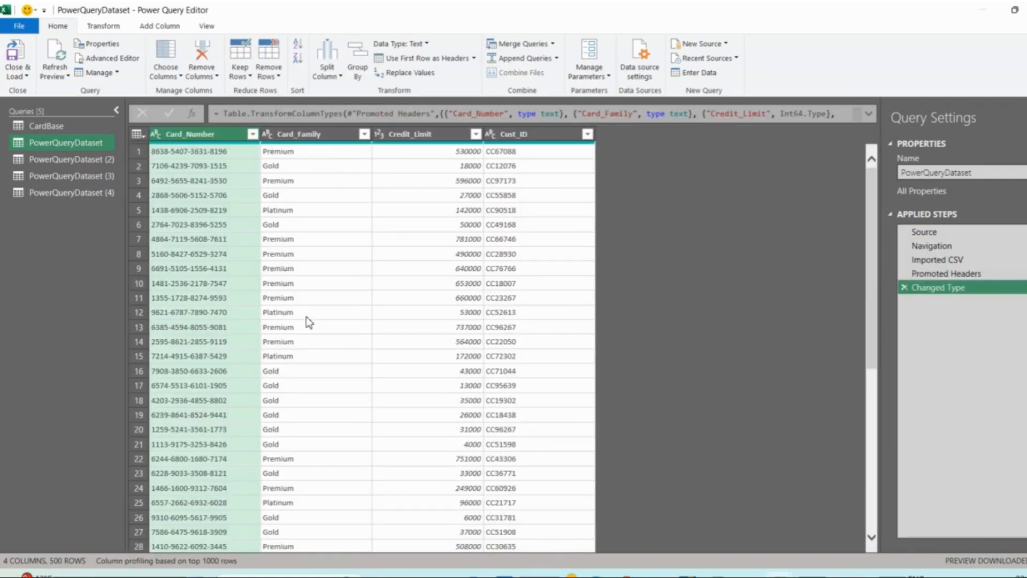
- Rename the PowerQueryDataset query as CardBase_New
{"action": "double_click", "coordinate": [64, 143]}
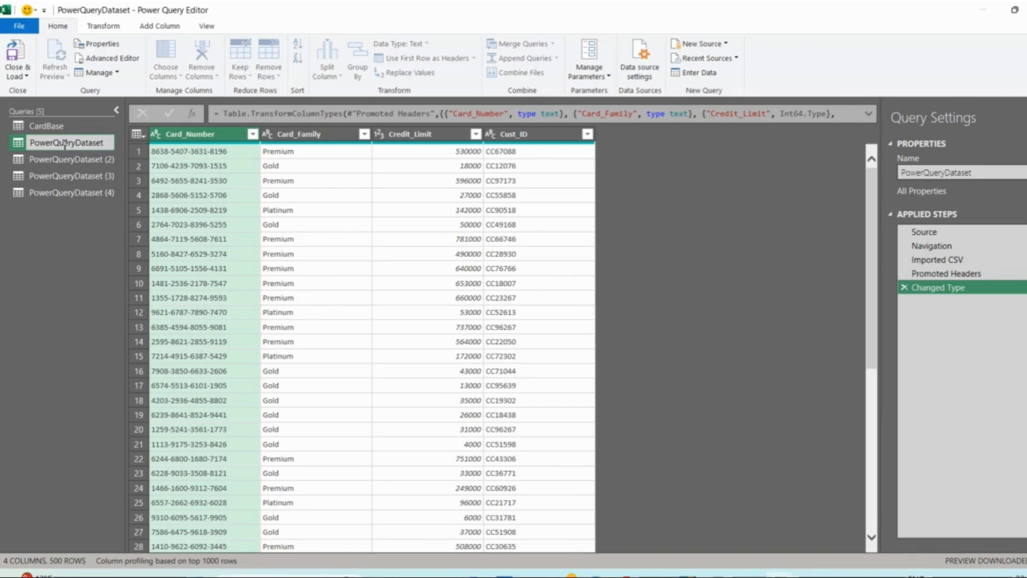
{"action": "type", "text": "Ca"}
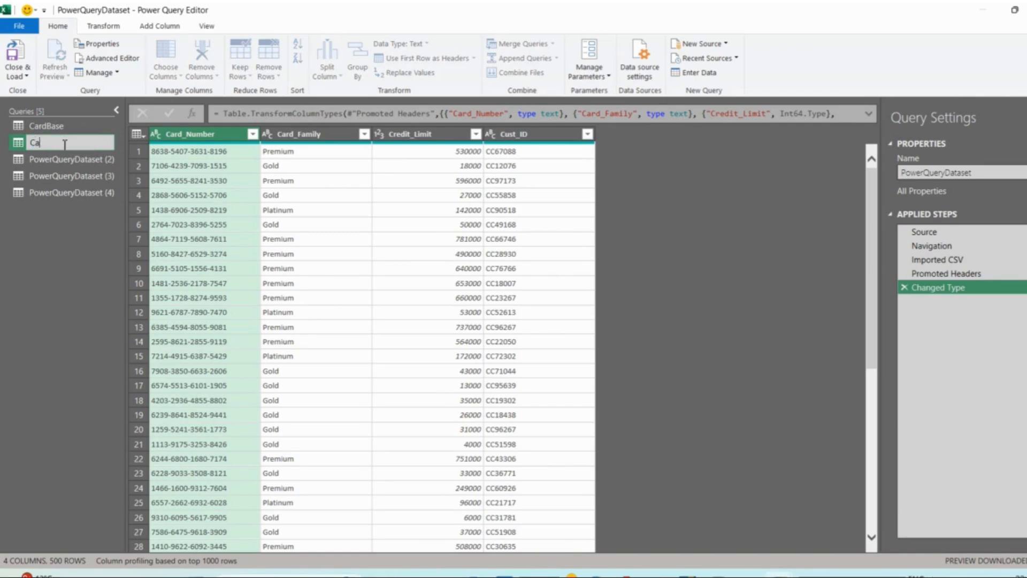
{"action": "type", "text": "rdBase_New"}
{"action": "key", "text": "Return"}
- In the PowerQueryDataset (2) query, expand the binary content of CustomerBase.csv into its data table
{"action": "left_click", "coordinate": [76, 160]}
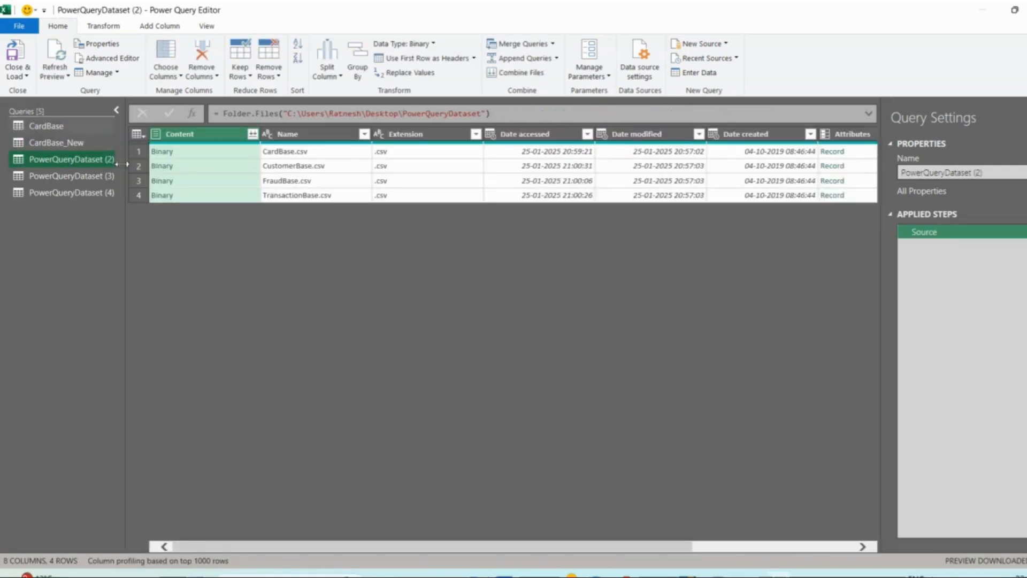
{"action": "left_click", "coordinate": [166, 170]}
{"action": "left_click", "coordinate": [166, 170]}
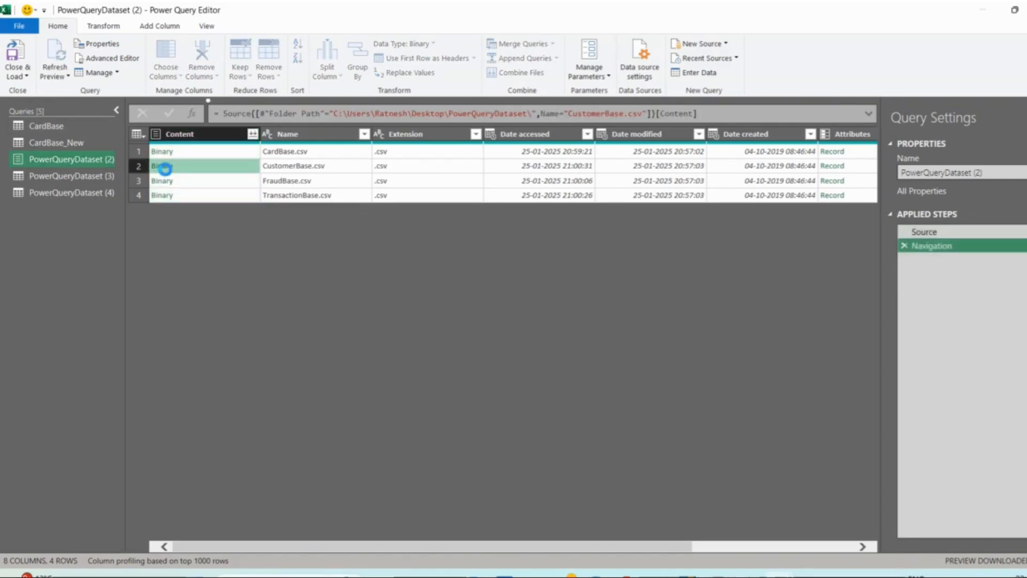
- Rename the PowerQueryDataset (2) query as CustomerBase
{"action": "double_click", "coordinate": [79, 156]}
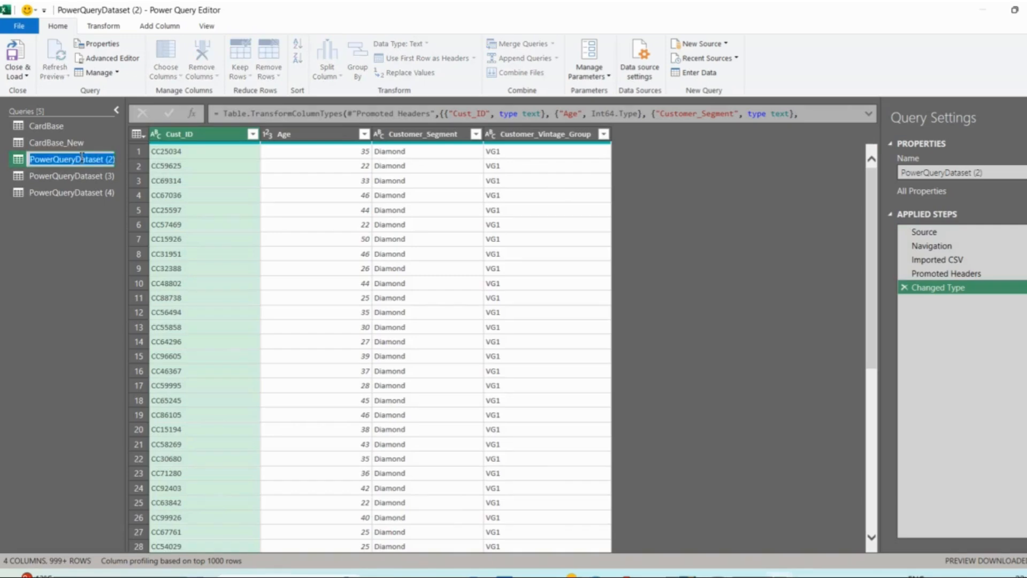
{"action": "key", "text": "BackSpace"}
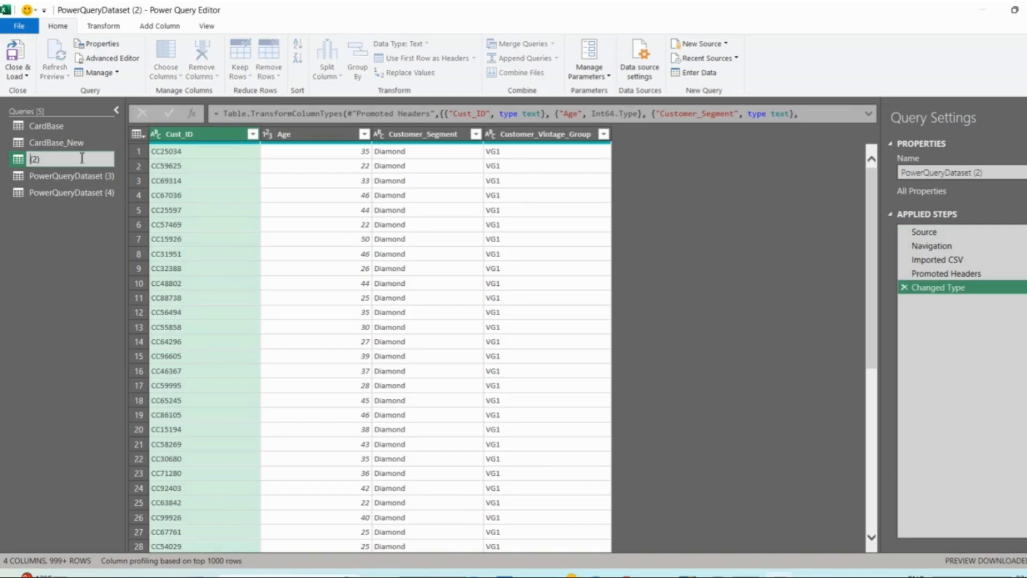
{"action": "key", "text": "Delete"}
{"action": "key", "text": "Delete"}
{"action": "key", "text": "Delete"}
{"action": "type", "text": "CustomerBase"}
{"action": "key", "text": "Return"}
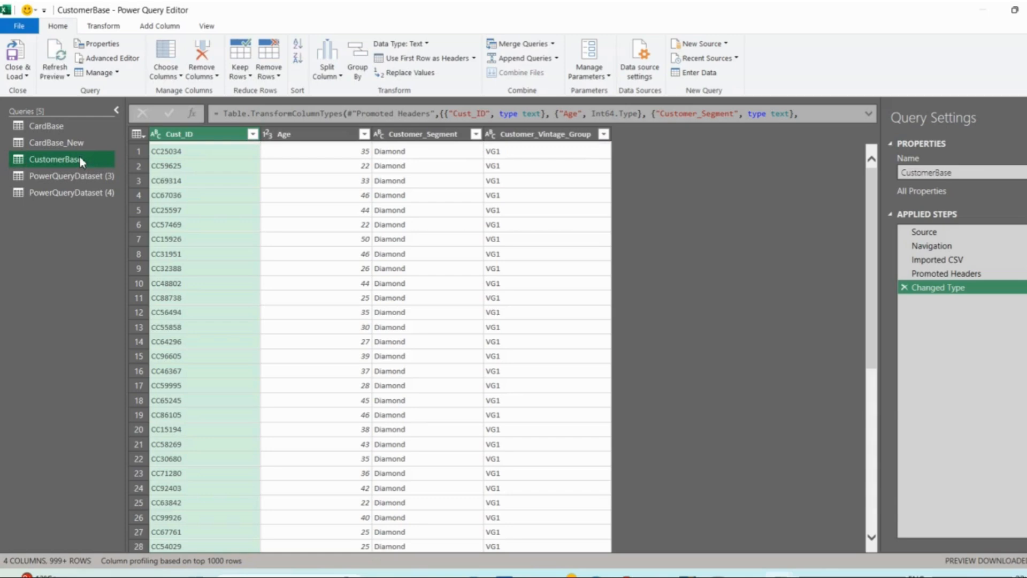
- Expand the FraudBase.csv binary content in the PowerQueryDataset (3) query and rename that query as FraudBase
{"action": "left_click", "coordinate": [79, 174]}
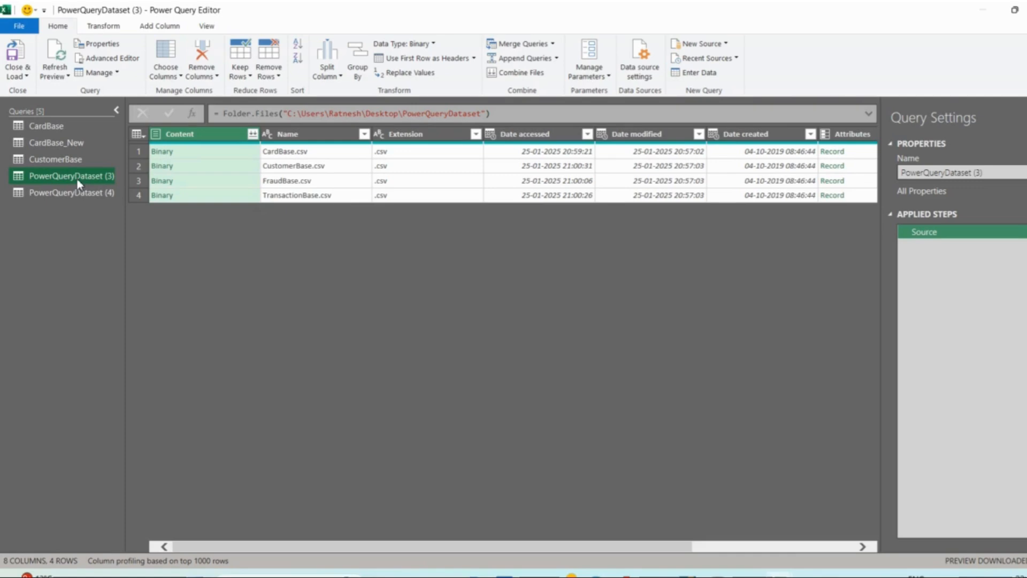
{"action": "left_click", "coordinate": [155, 181]}
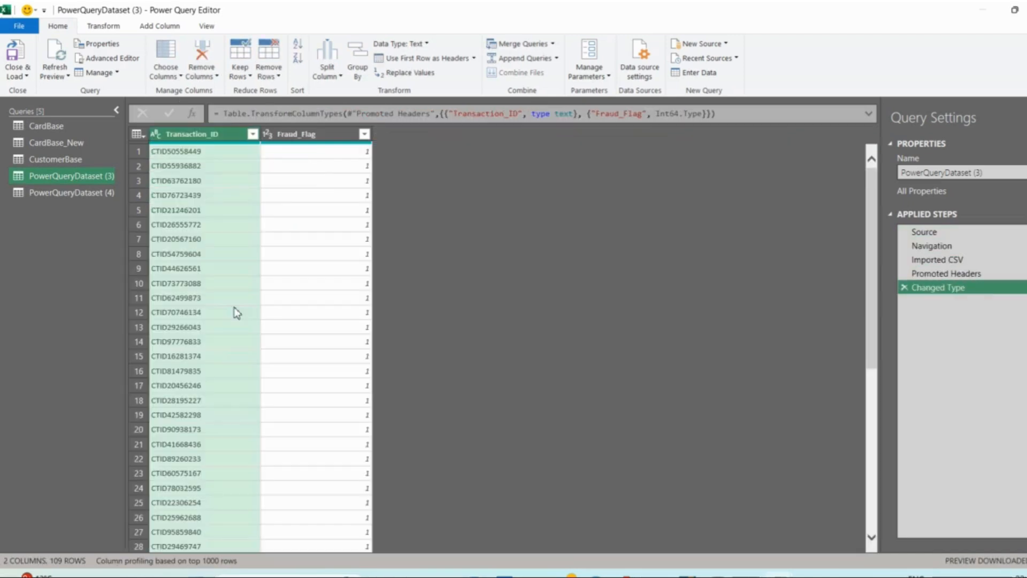
{"action": "right_click", "coordinate": [70, 178]}
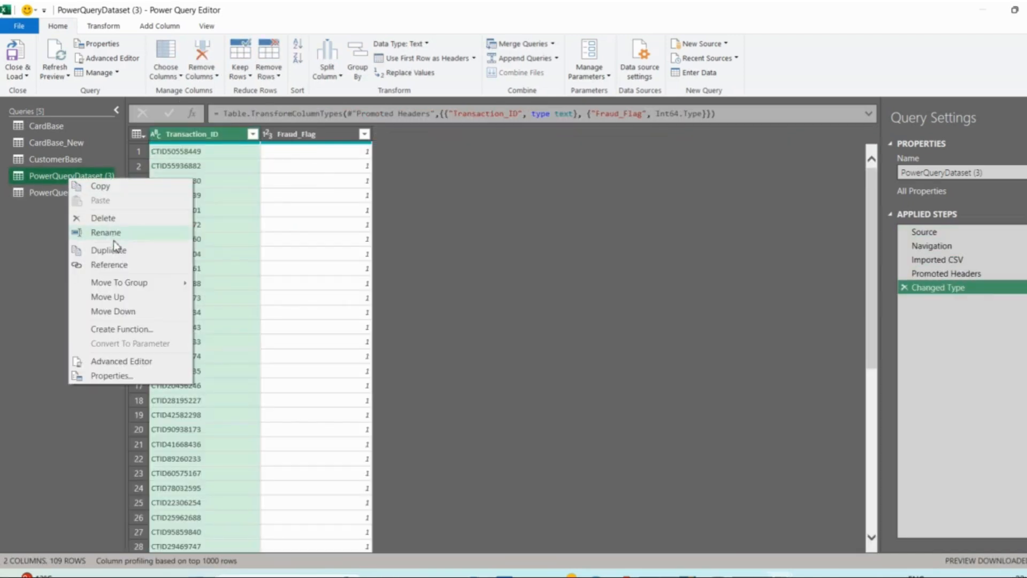
{"action": "left_click", "coordinate": [128, 233]}
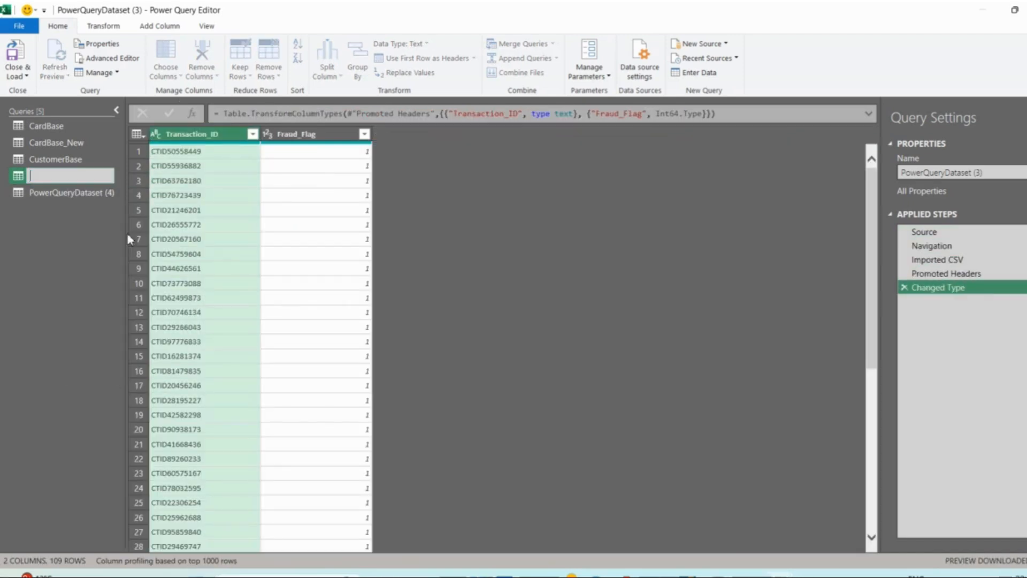
{"action": "type", "text": "FraudBase"}
{"action": "key", "text": "Return"}
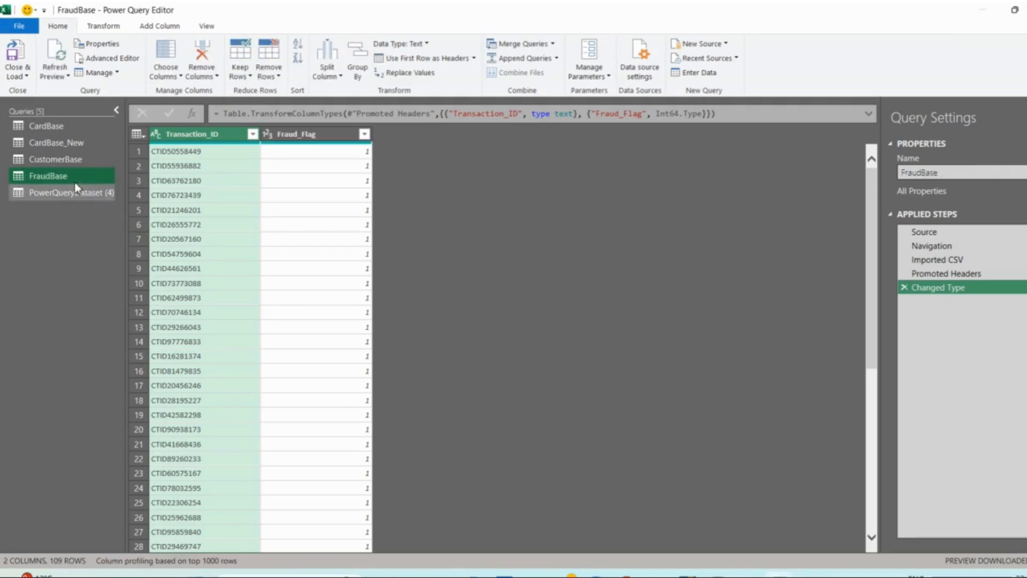
- Expand the TransactionBase.csv binary content in the PowerQueryDataset (4) query and rename that query as TransactionBase
{"action": "left_click", "coordinate": [63, 193]}
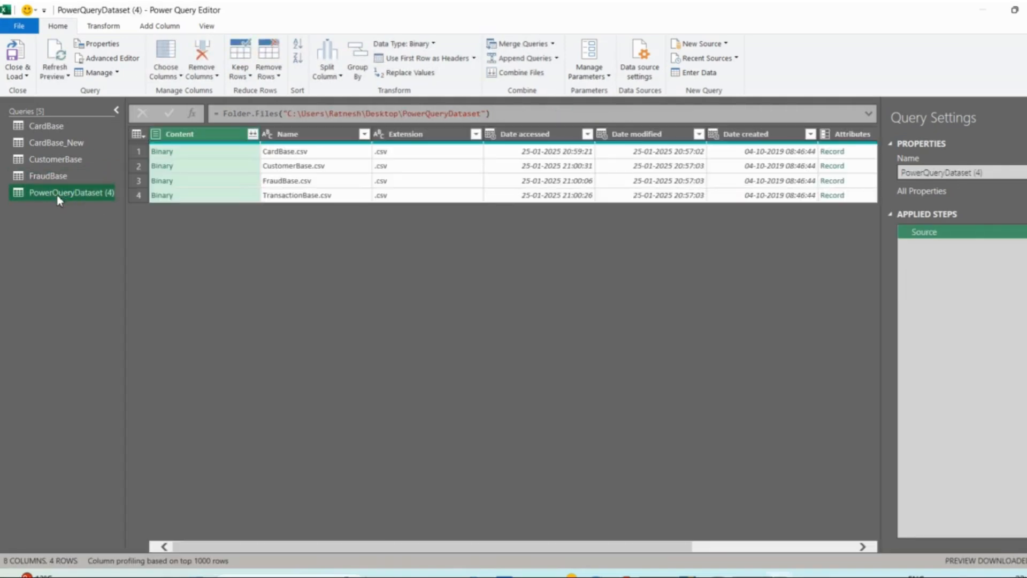
{"action": "left_click", "coordinate": [167, 197]}
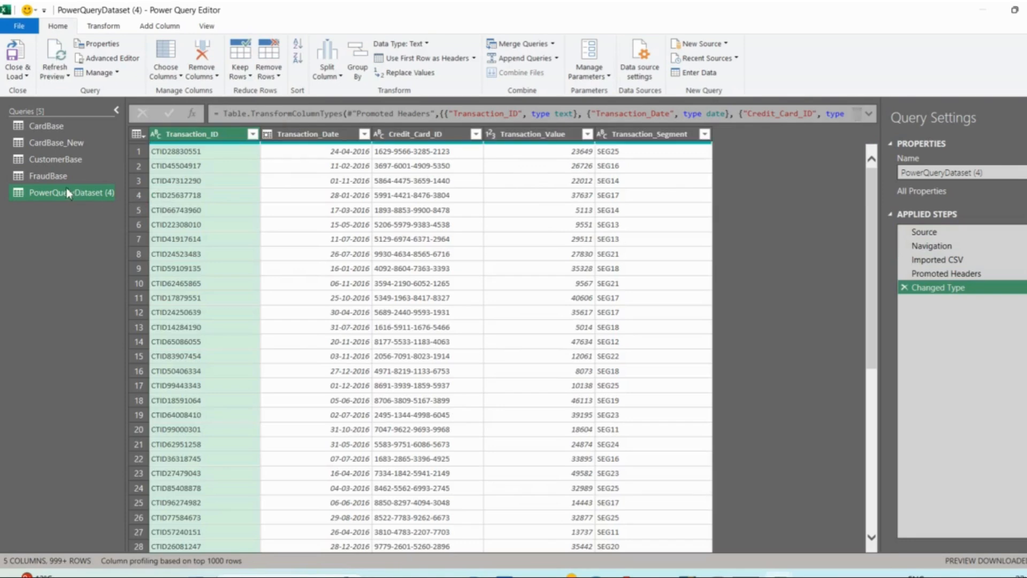
{"action": "double_click", "coordinate": [53, 194]}
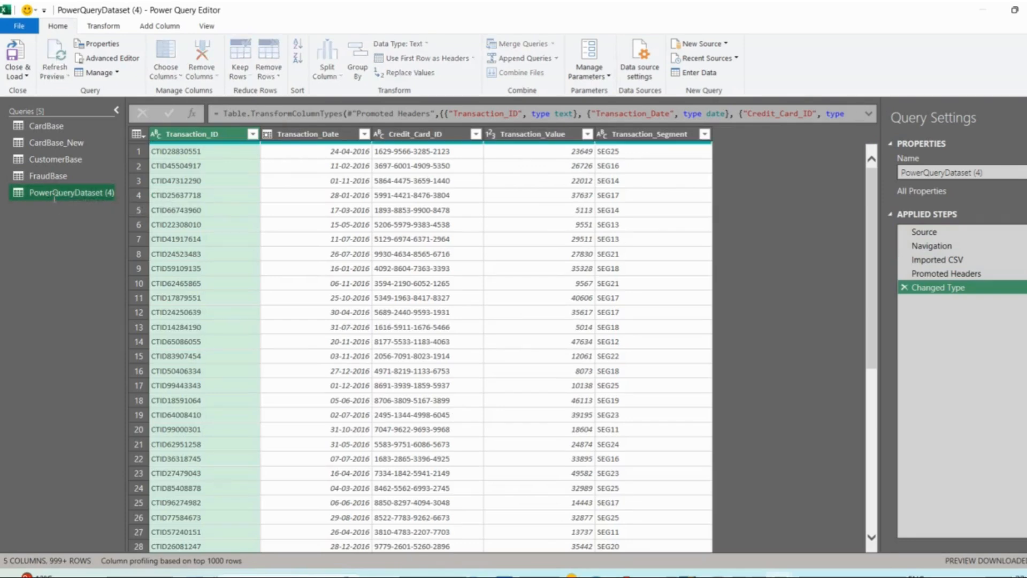
{"action": "type", "text": "Tran"}
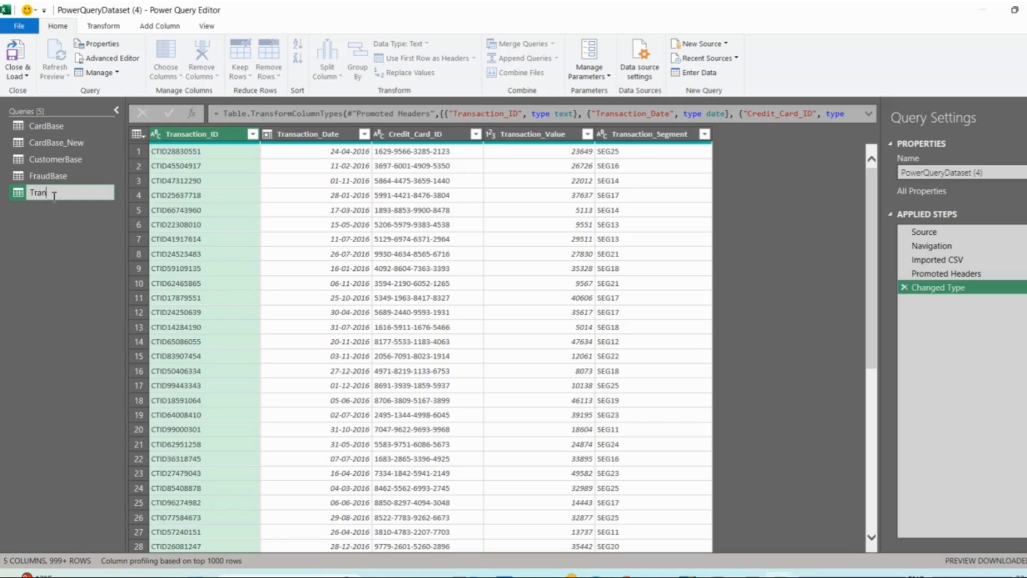
{"action": "type", "text": "sactionBase"}
{"action": "key", "text": "Return"}
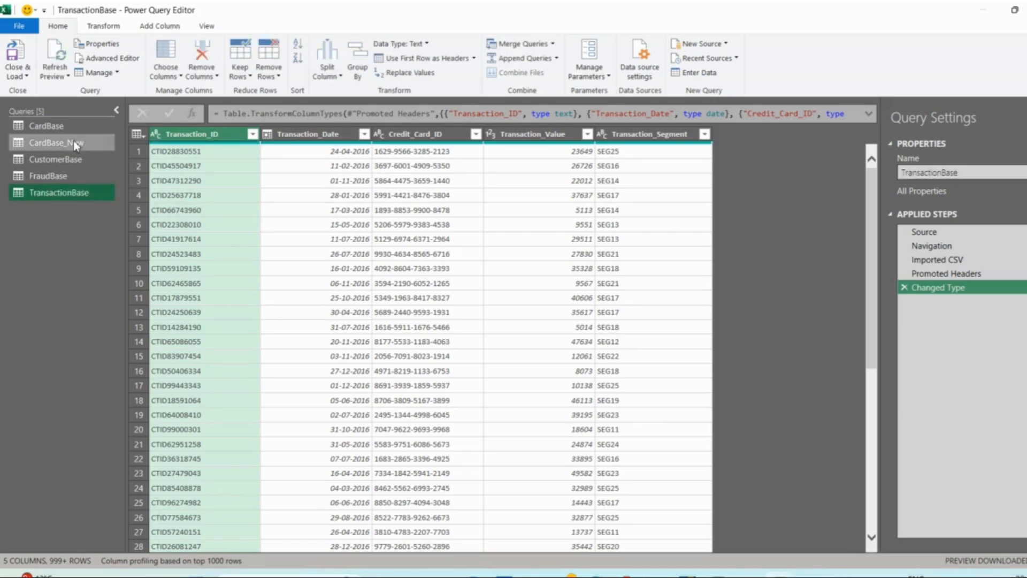
- Review the columns of the CardBase_New, CustomerBase, FraudBase and TransactionBase queries
{"action": "left_click", "coordinate": [75, 144]}
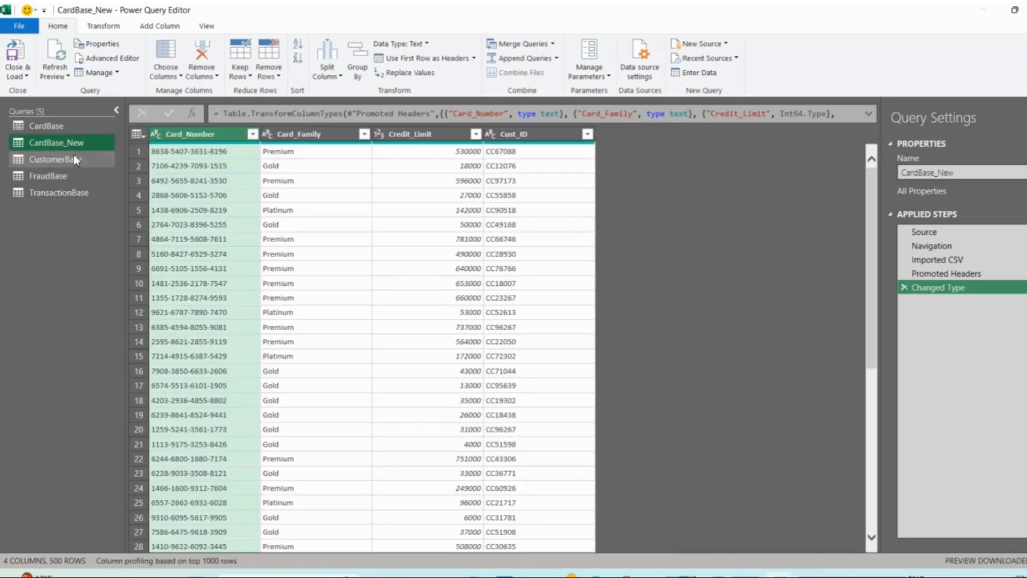
{"action": "left_click", "coordinate": [72, 164]}
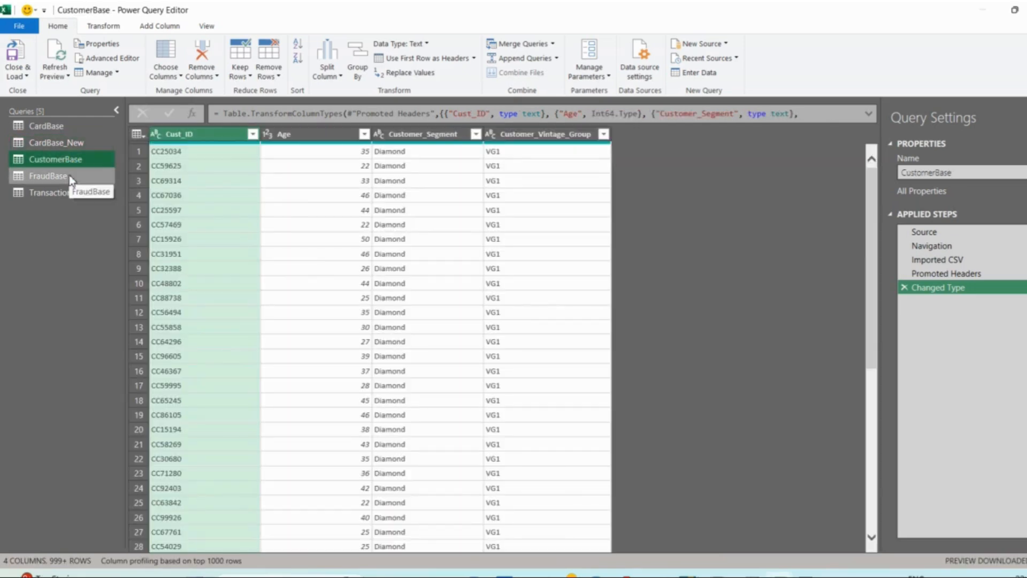
{"action": "left_click", "coordinate": [70, 177]}
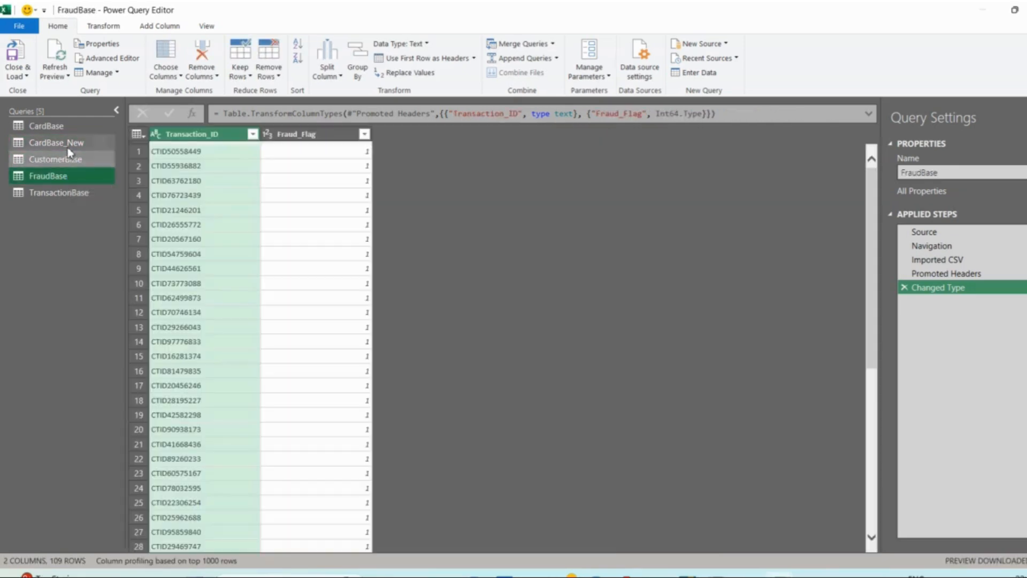
{"action": "left_click", "coordinate": [69, 143]}
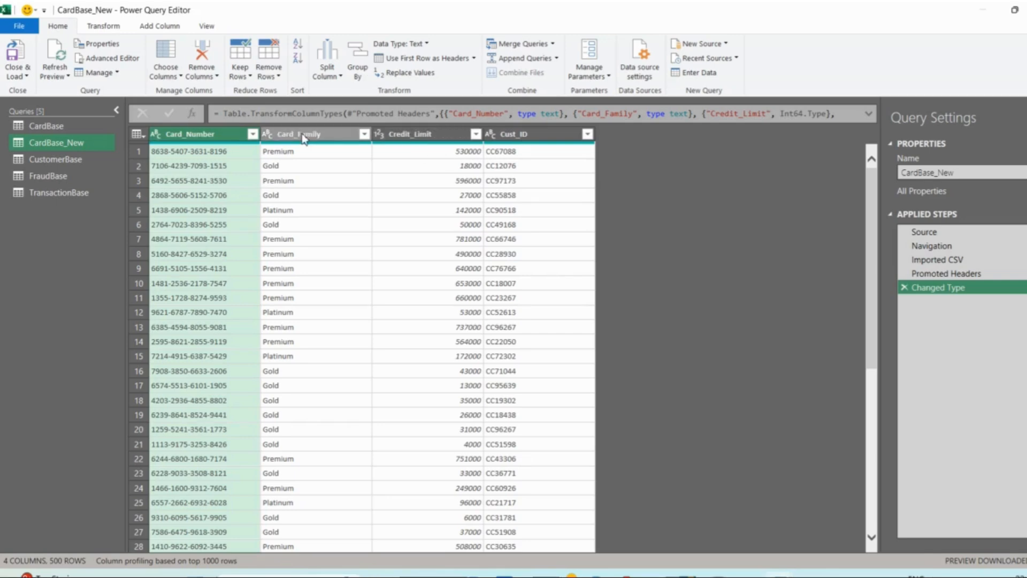
{"action": "left_click", "coordinate": [76, 166]}
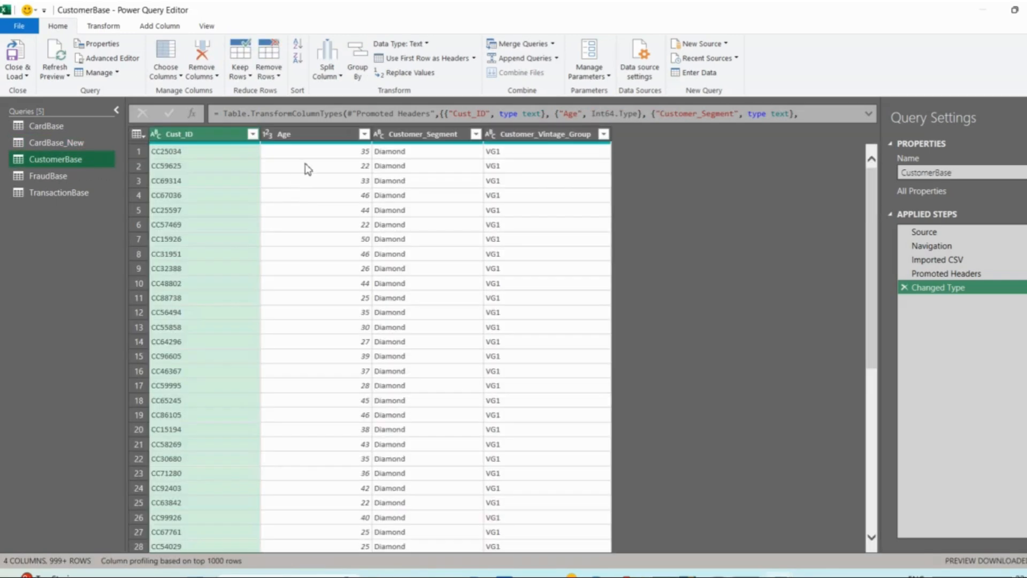
{"action": "left_click", "coordinate": [91, 181]}
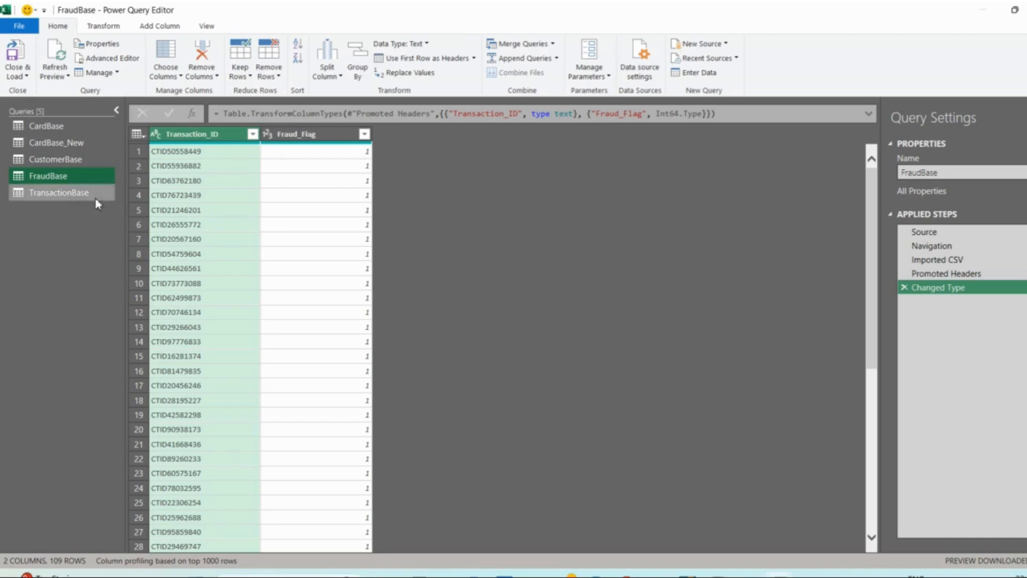
{"action": "left_click", "coordinate": [79, 198]}
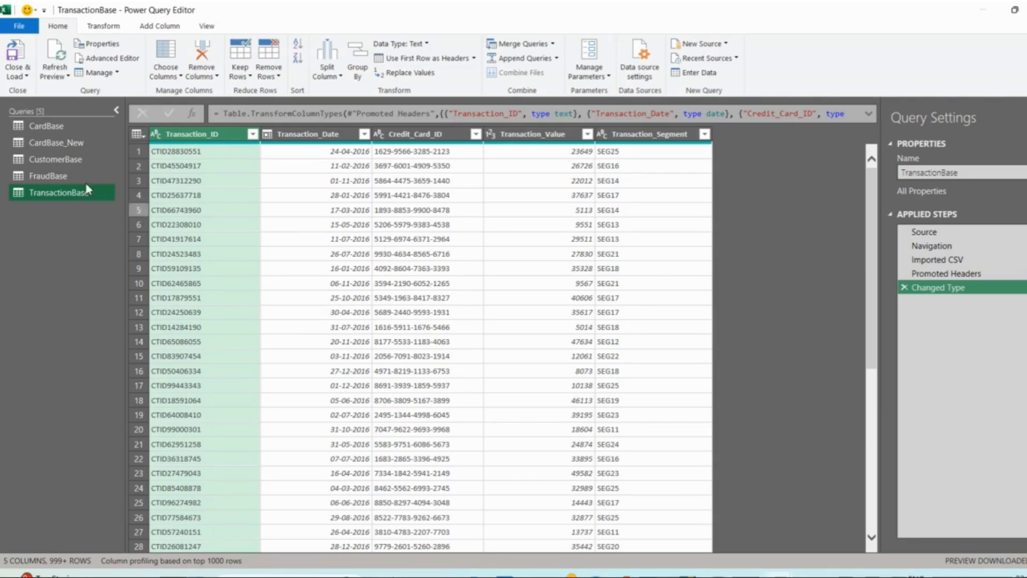
{"action": "left_click", "coordinate": [73, 148]}
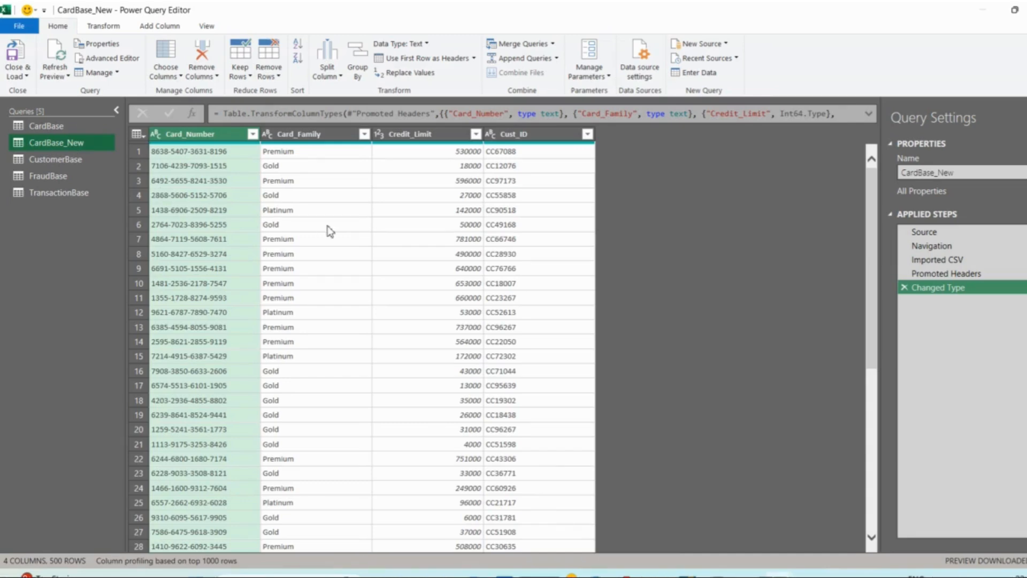
- Compare the FraudBase and TransactionBase queries, examining the Transaction_ID column they share
{"action": "left_click", "coordinate": [50, 174]}
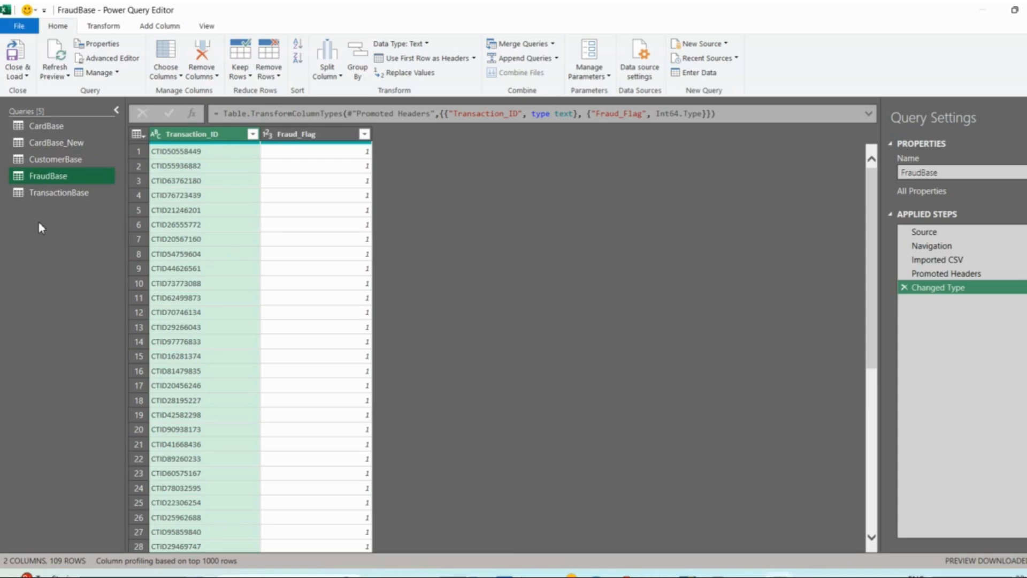
{"action": "left_click", "coordinate": [47, 197]}
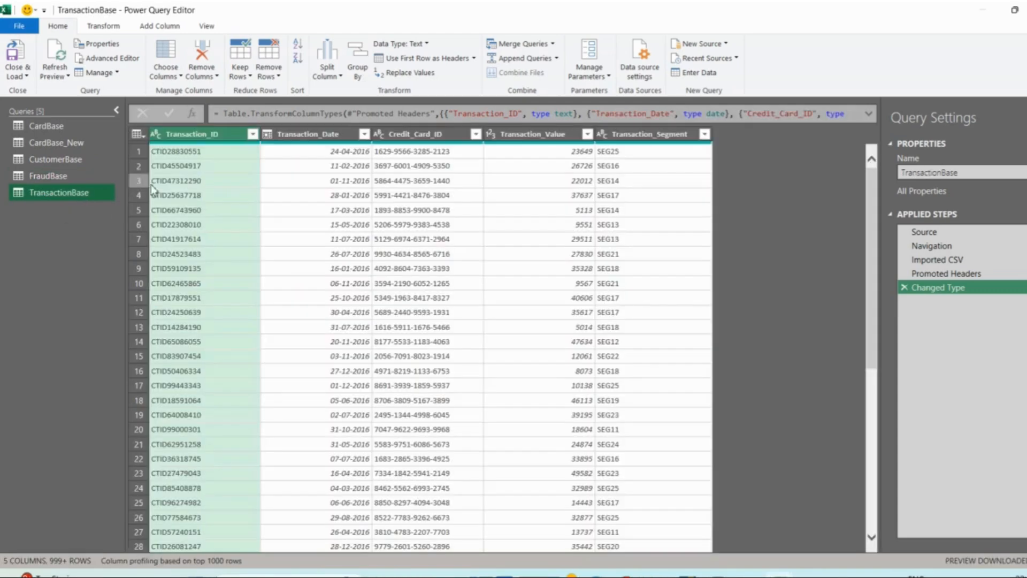
{"action": "left_click", "coordinate": [69, 179]}
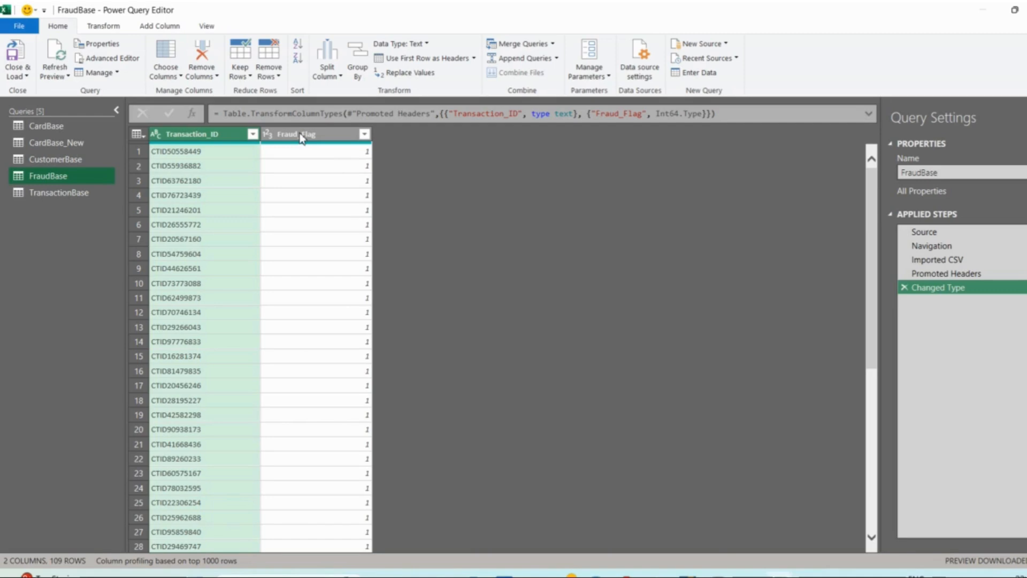
{"action": "left_click", "coordinate": [75, 193]}
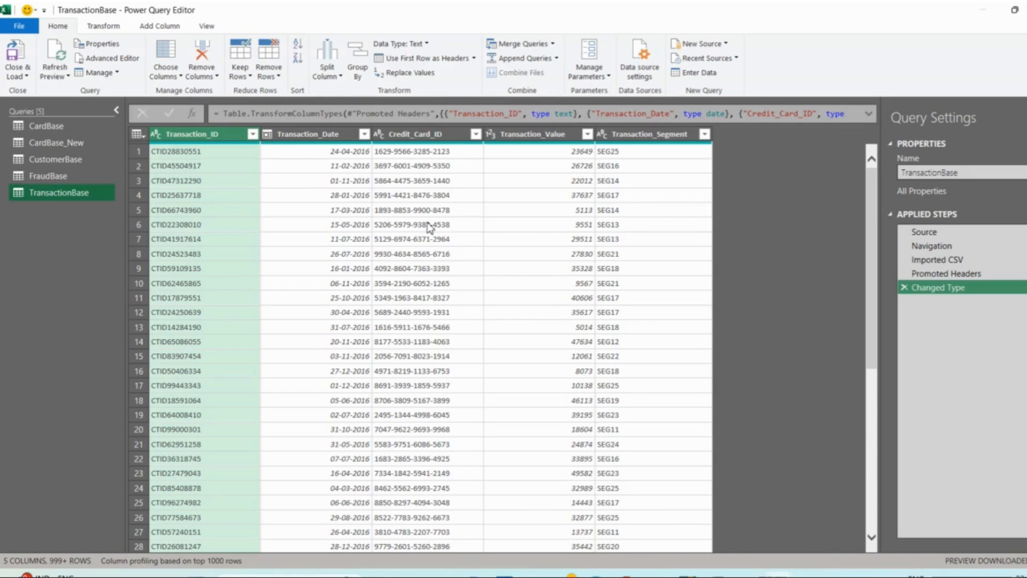
{"action": "left_click", "coordinate": [49, 176]}
{"action": "mouse_move", "coordinate": [189, 143]}
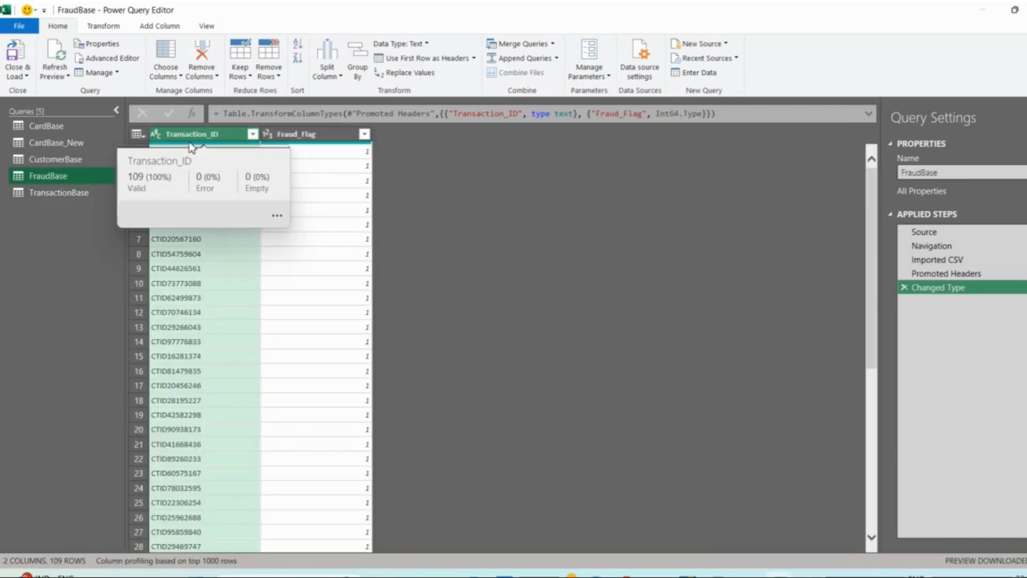
{"action": "left_click", "coordinate": [38, 188]}
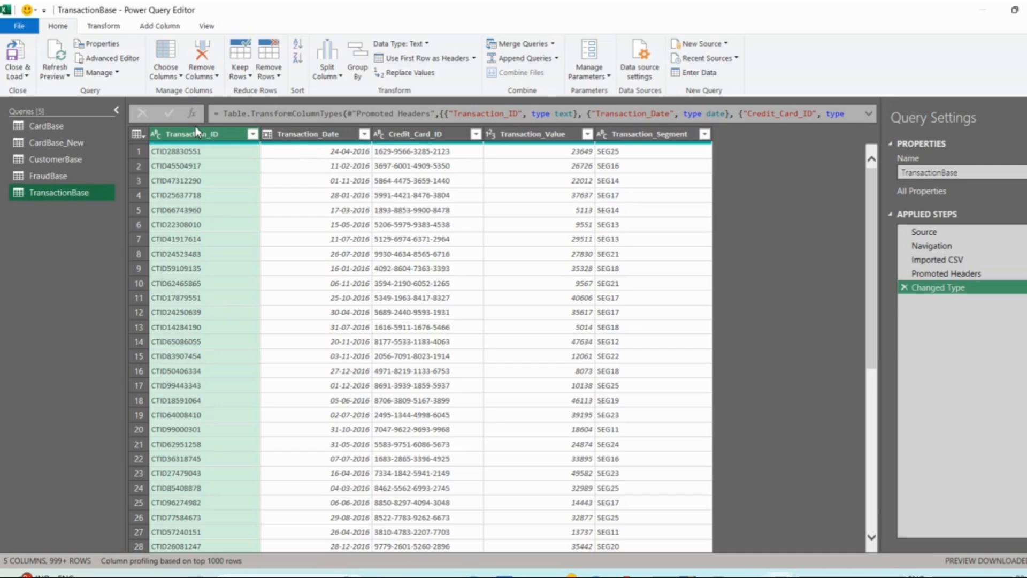
{"action": "left_click", "coordinate": [49, 176]}
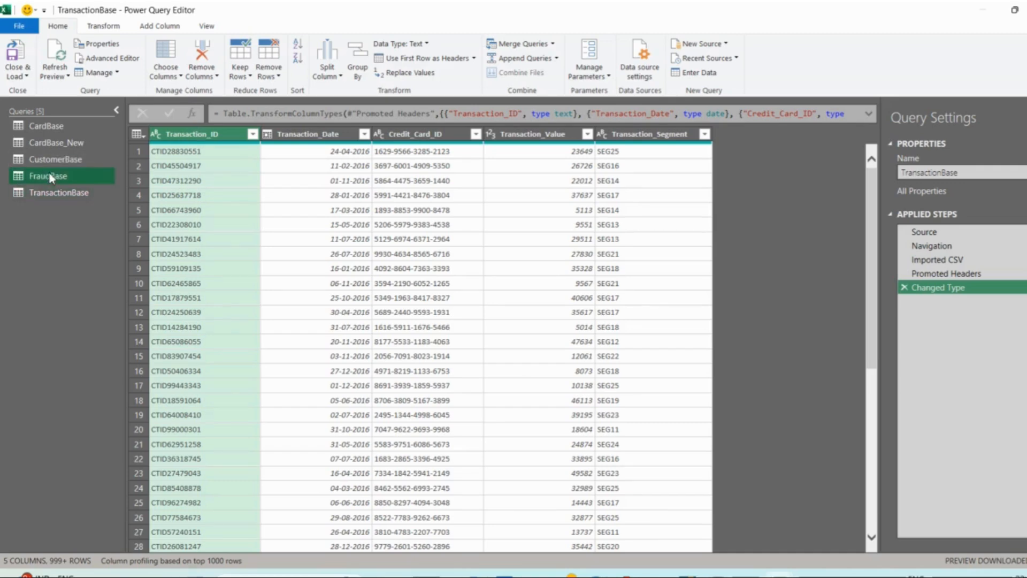
{"action": "left_click", "coordinate": [56, 193]}
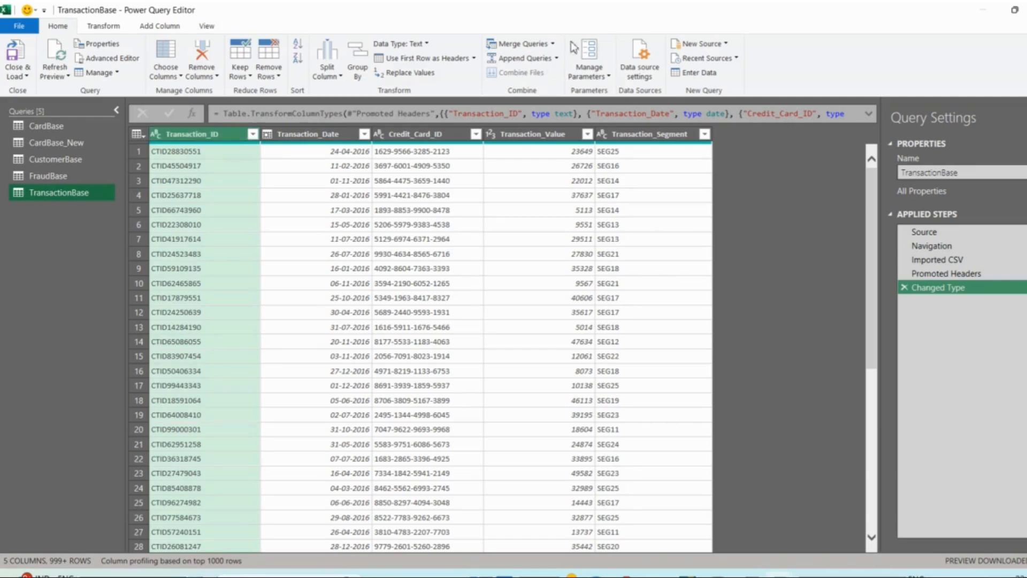
{"action": "left_click", "coordinate": [553, 44]}
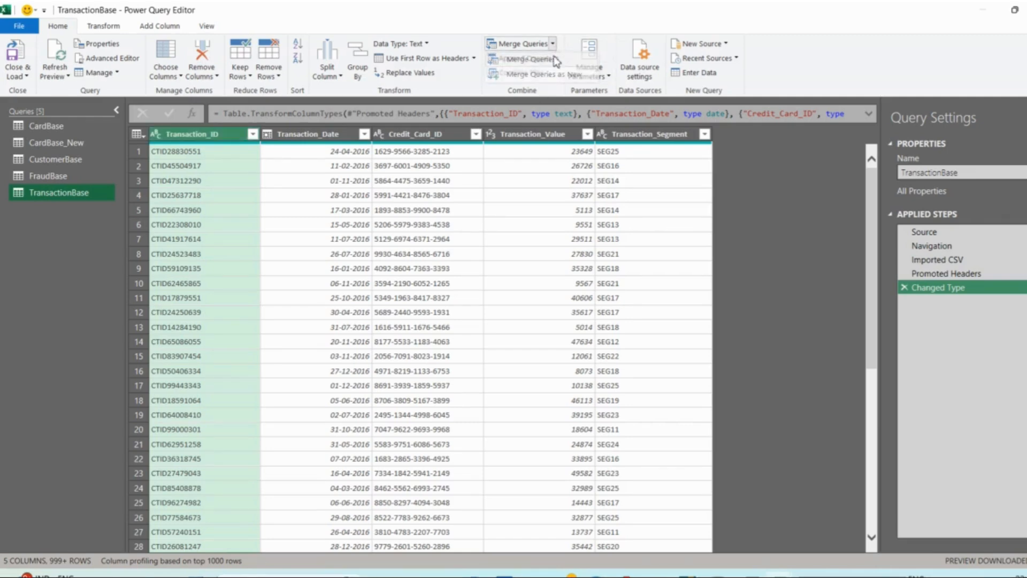
{"action": "left_click", "coordinate": [535, 74]}
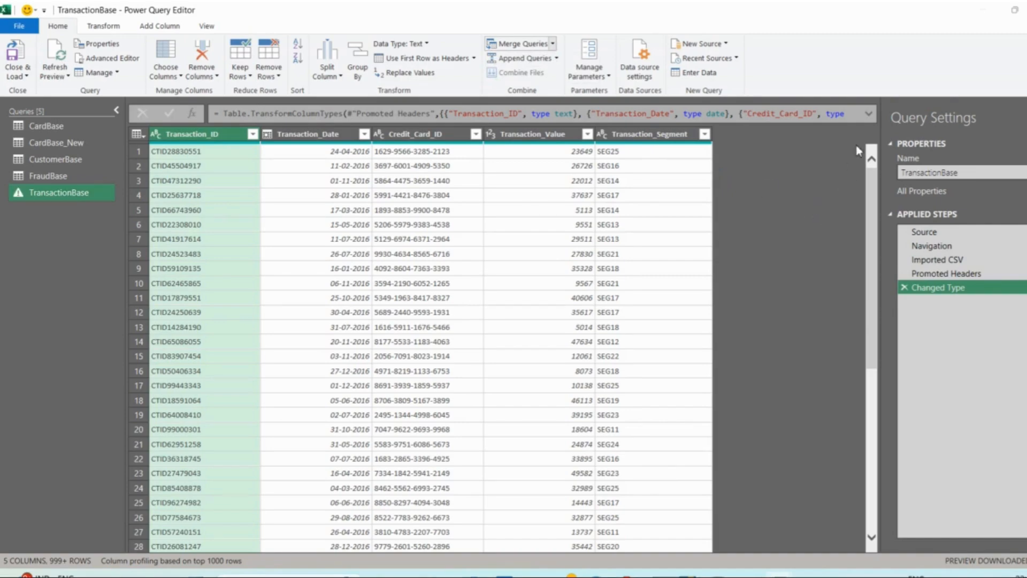
{"action": "left_click", "coordinate": [764, 76]}
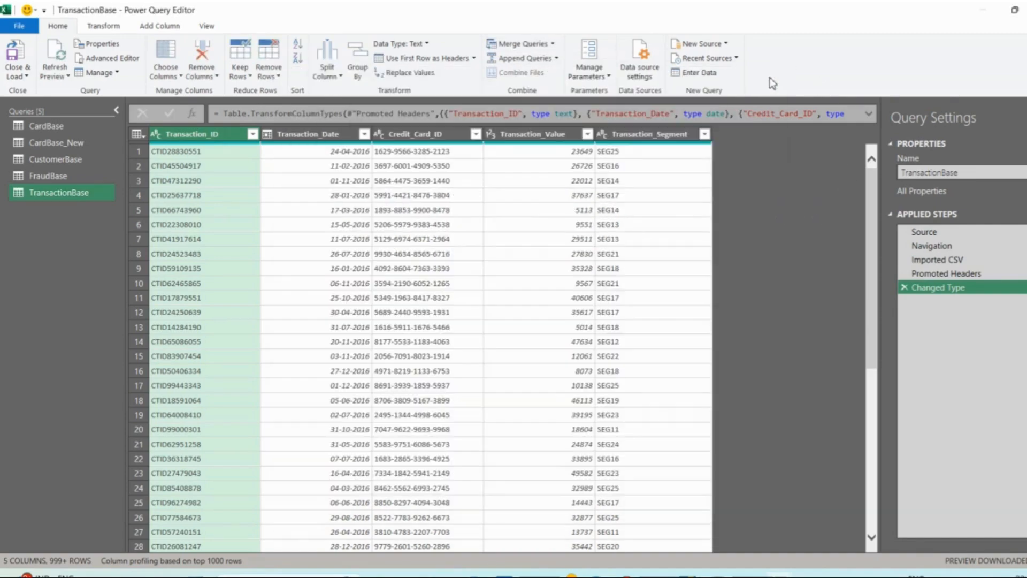
- Merge TransactionBase with FraudBase as a new query, matching on Transaction_ID with a Left Outer join
{"action": "left_click", "coordinate": [557, 58]}
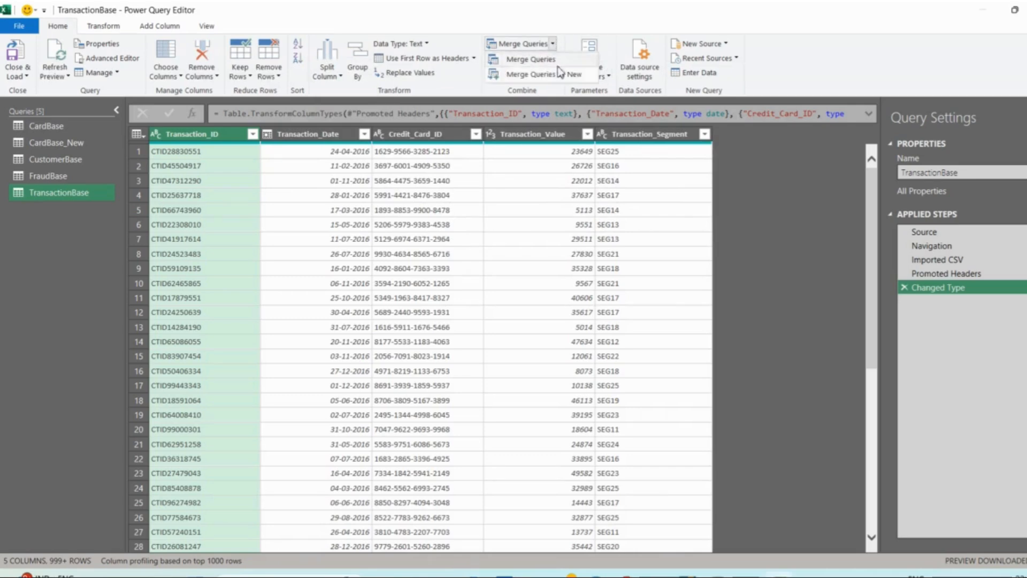
{"action": "left_click", "coordinate": [558, 76]}
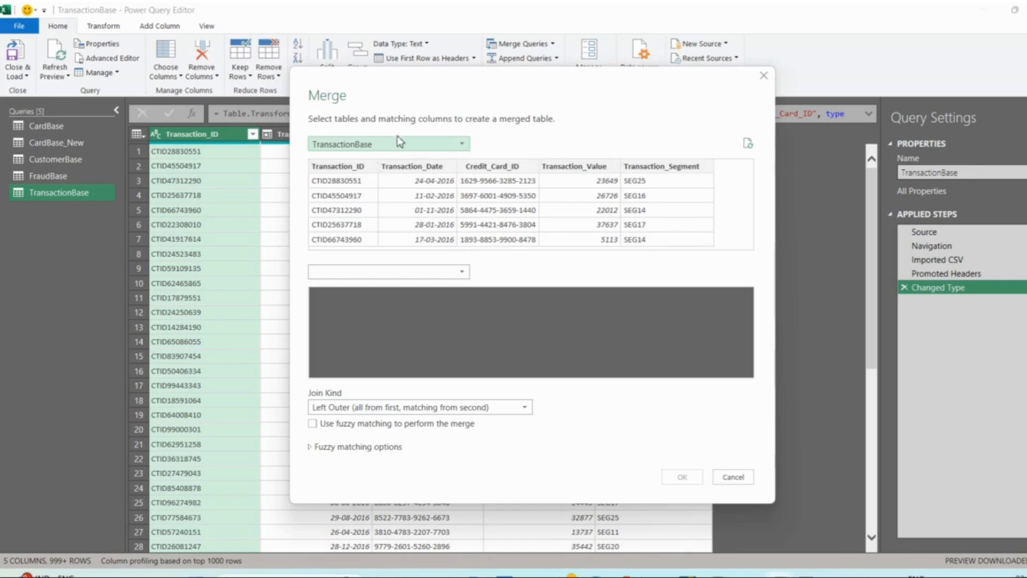
{"action": "left_click", "coordinate": [361, 272]}
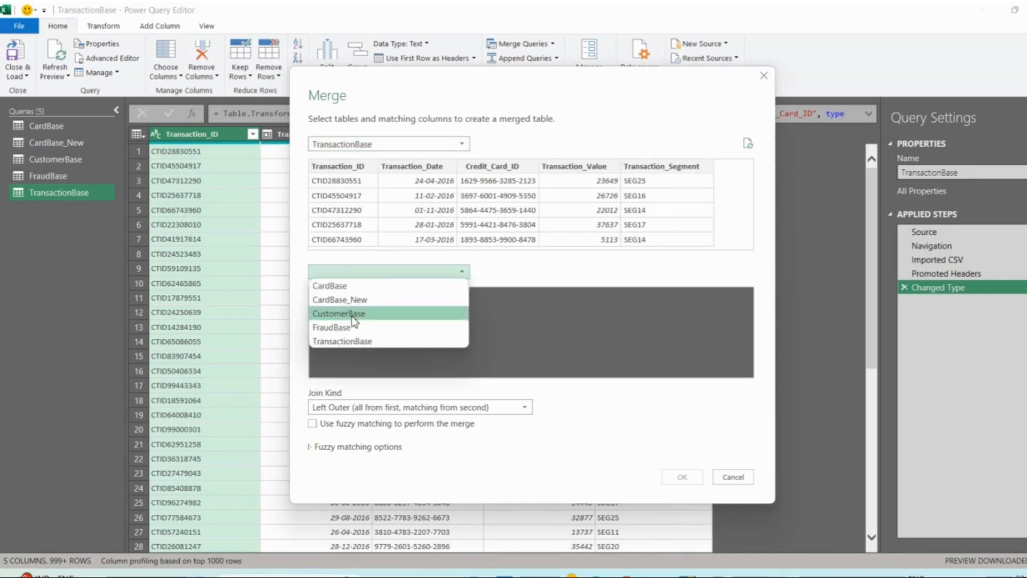
{"action": "left_click", "coordinate": [353, 327]}
{"action": "left_click", "coordinate": [348, 296]}
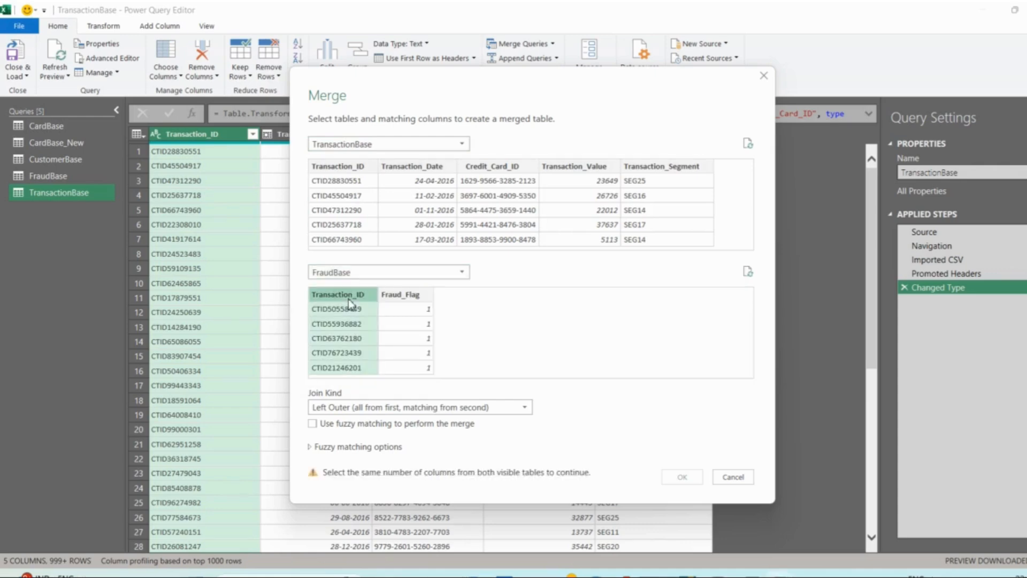
{"action": "left_click", "coordinate": [348, 171]}
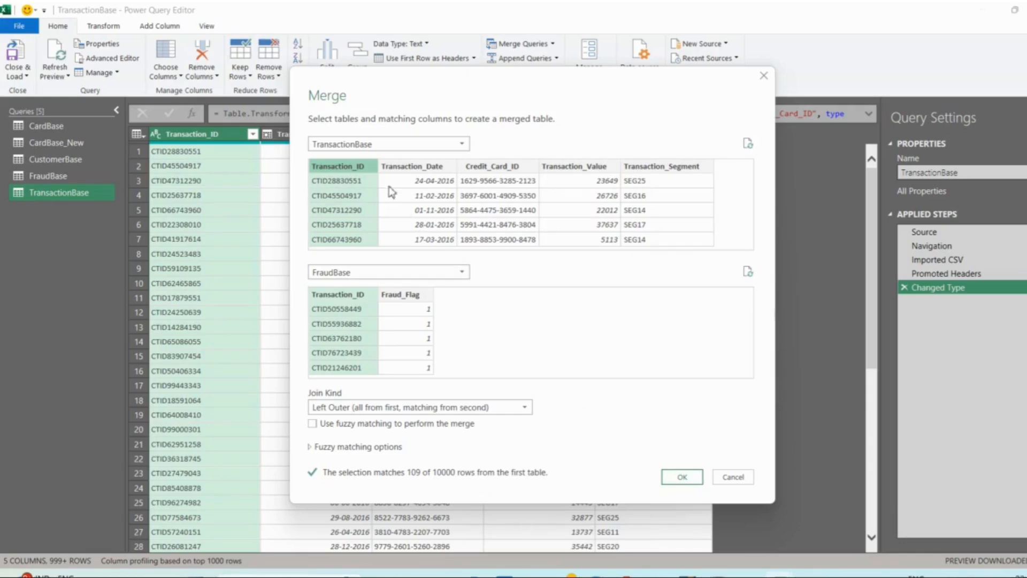
{"action": "left_click", "coordinate": [690, 482]}
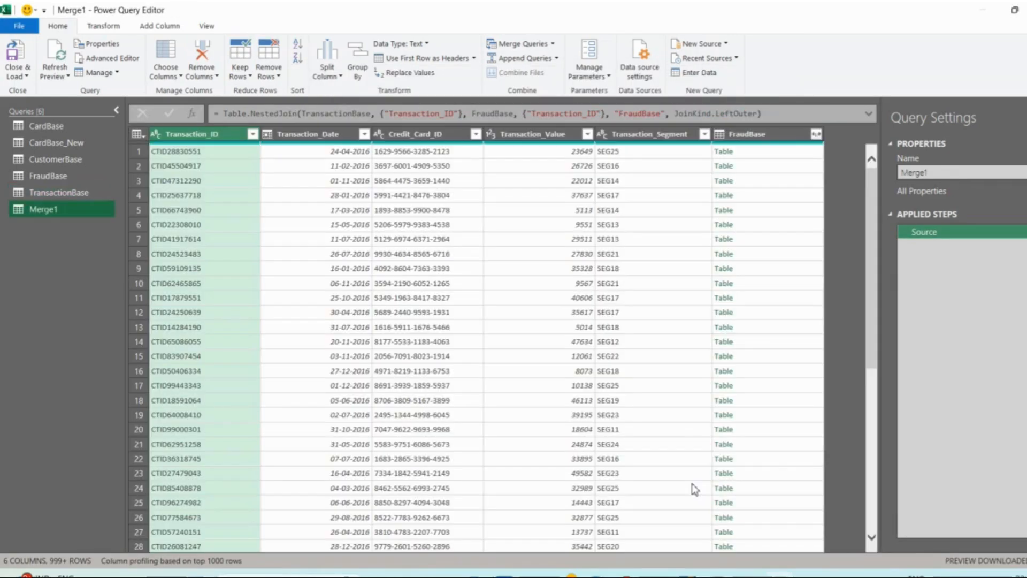
- Expand the FraudBase column of the merged query to only Fraud_Flag, keeping the original column name as prefix
{"action": "scroll", "coordinate": [646, 329], "scroll_direction": "down", "scroll_amount": 3}
{"action": "scroll", "coordinate": [647, 329], "scroll_direction": "down", "scroll_amount": 20}
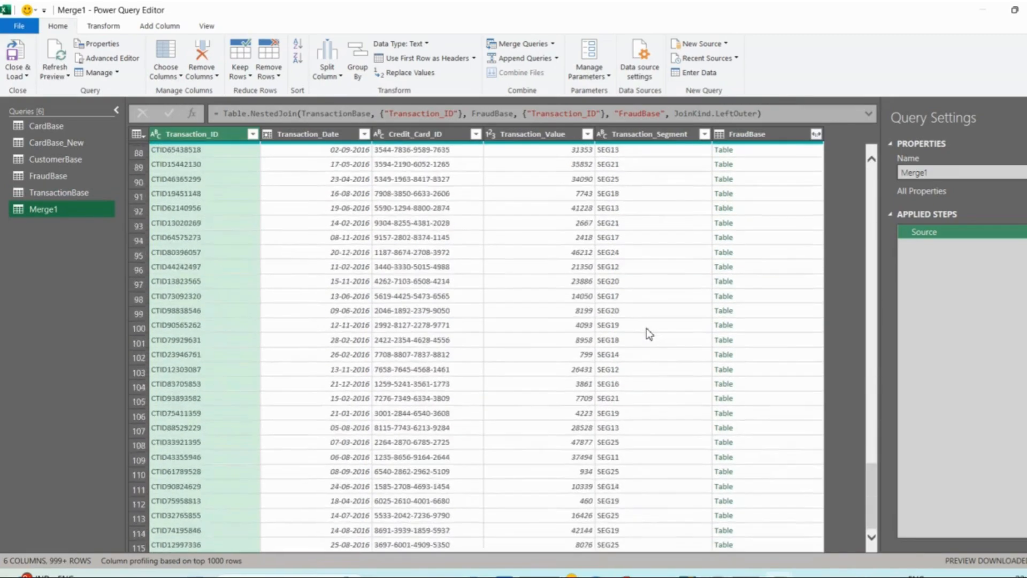
{"action": "scroll", "coordinate": [647, 329], "scroll_direction": "up", "scroll_amount": 20}
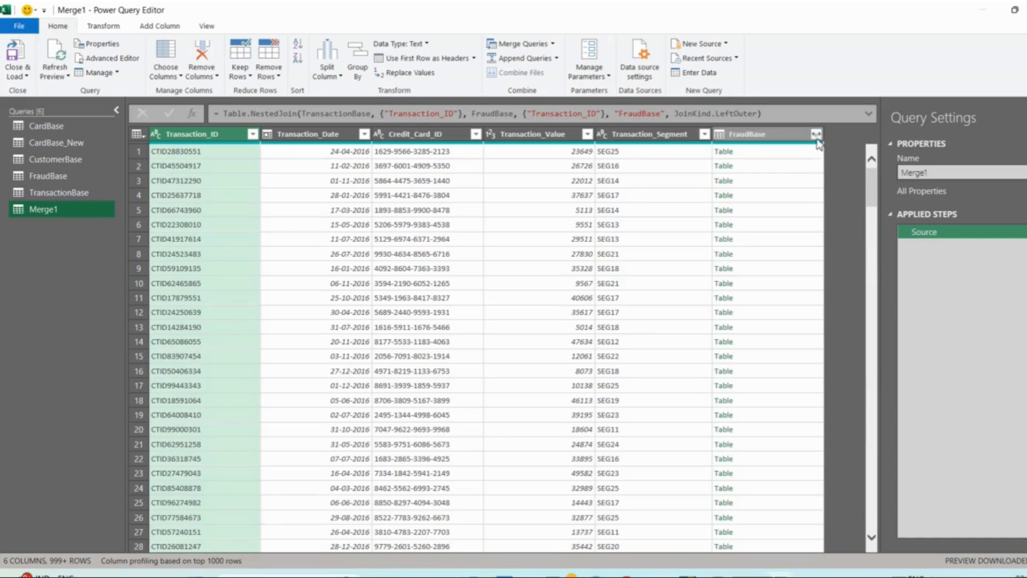
{"action": "left_click", "coordinate": [760, 133]}
{"action": "left_click", "coordinate": [815, 133]}
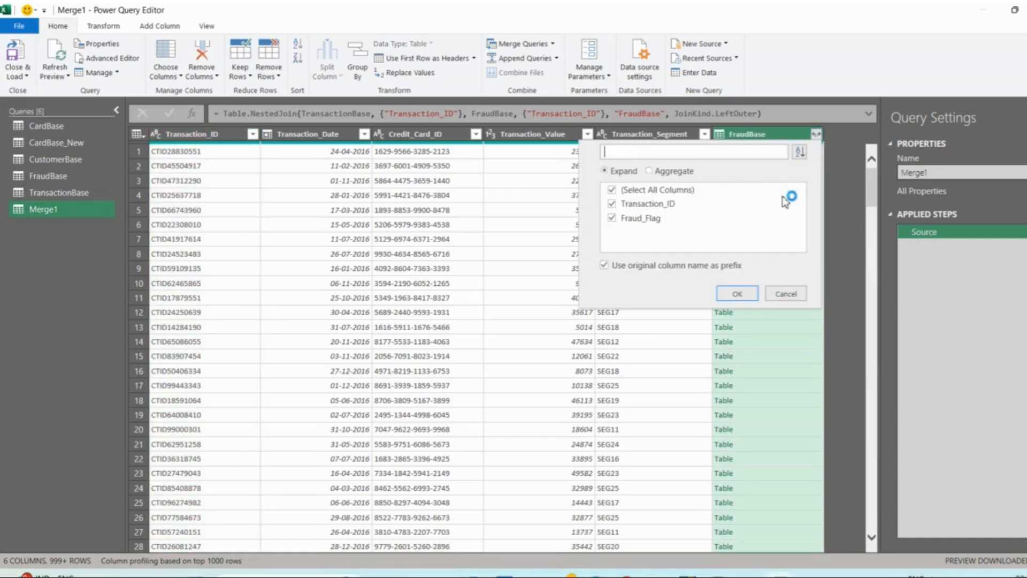
{"action": "left_click", "coordinate": [631, 204]}
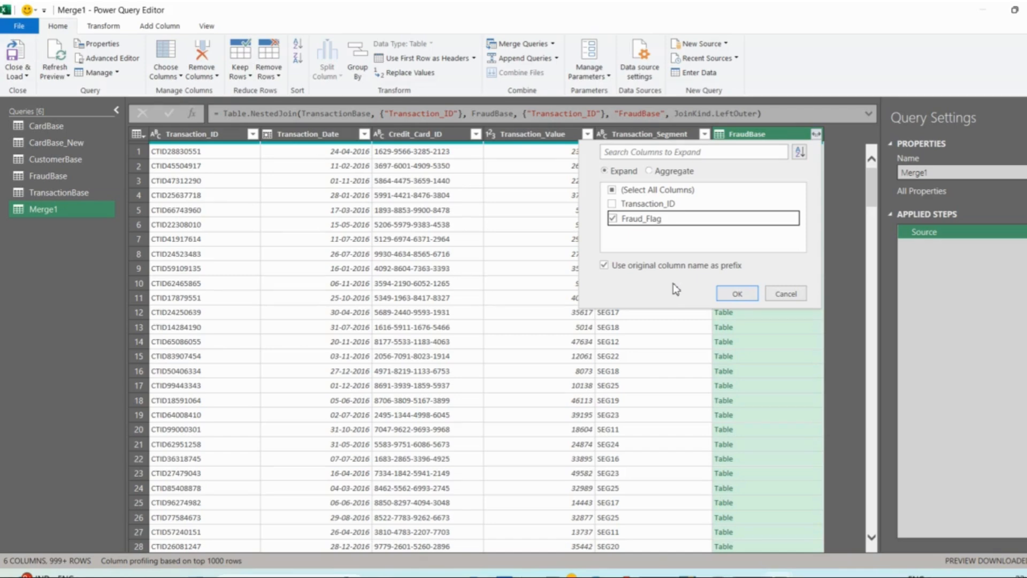
{"action": "left_click", "coordinate": [725, 292]}
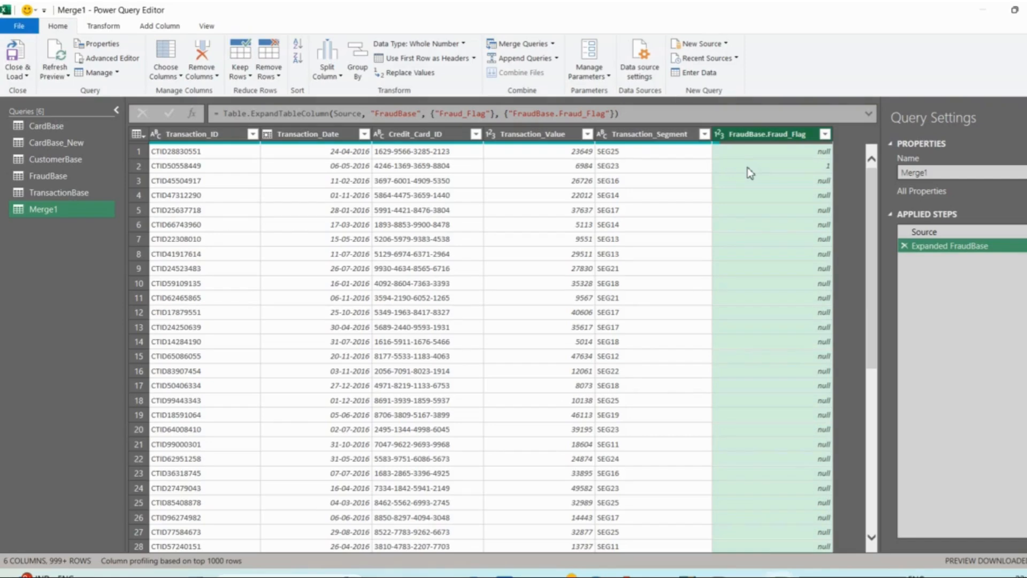
- Filter the FraudBase.Fraud_Flag column to the value 1 to check the flagged transactions, and remove the filter step
{"action": "left_click", "coordinate": [825, 134]}
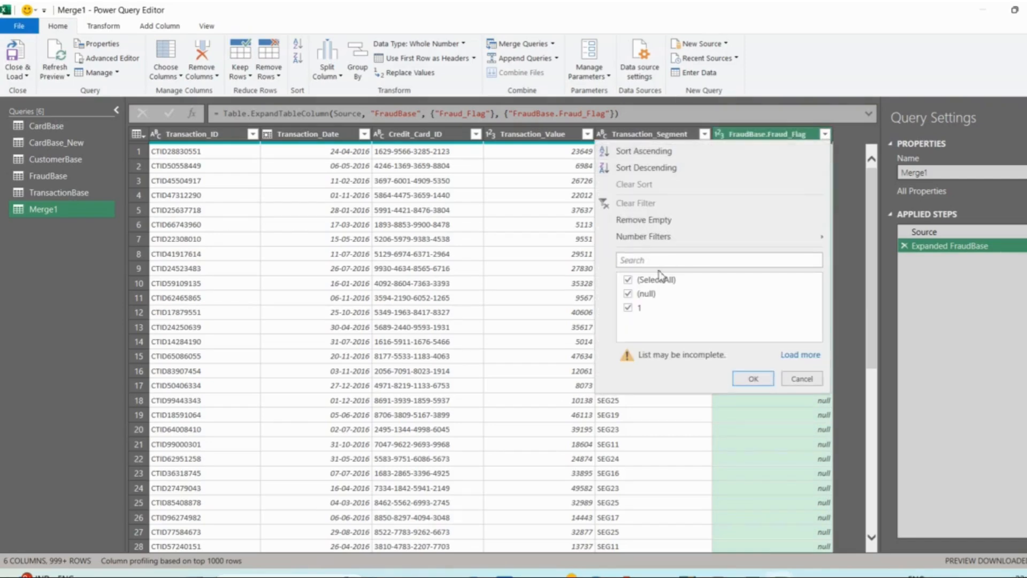
{"action": "left_click", "coordinate": [798, 355]}
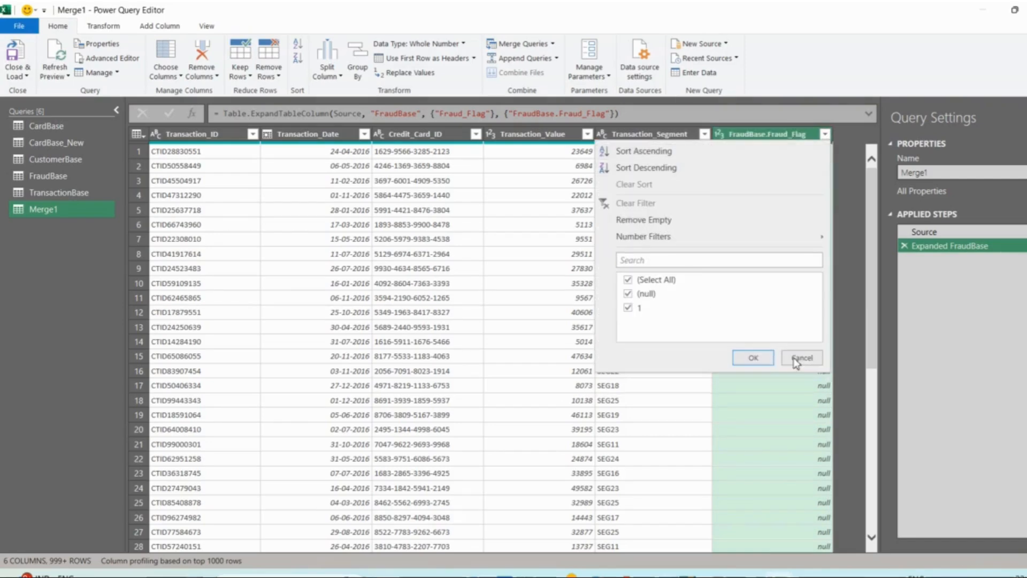
{"action": "left_click", "coordinate": [664, 281]}
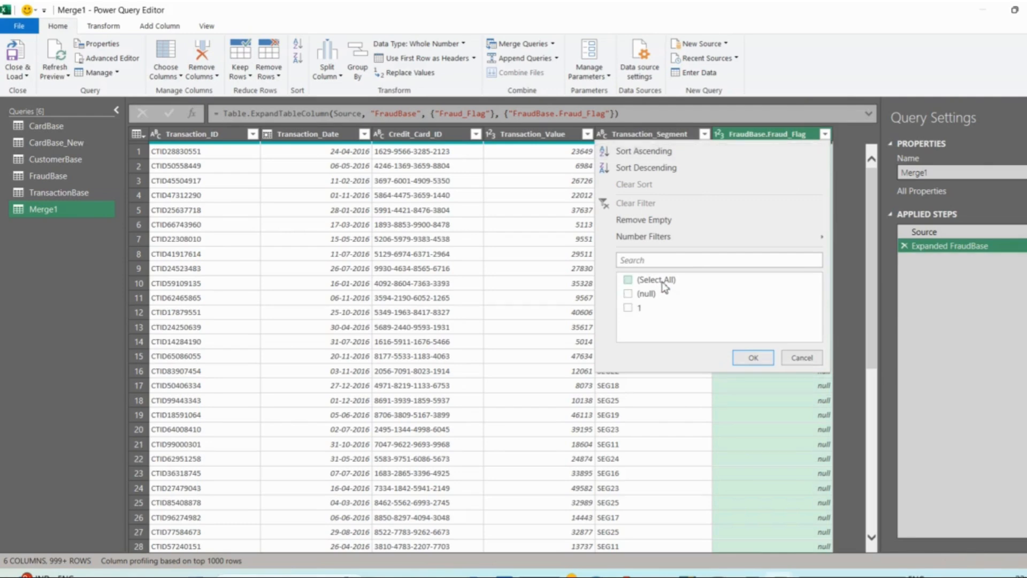
{"action": "left_click", "coordinate": [629, 309]}
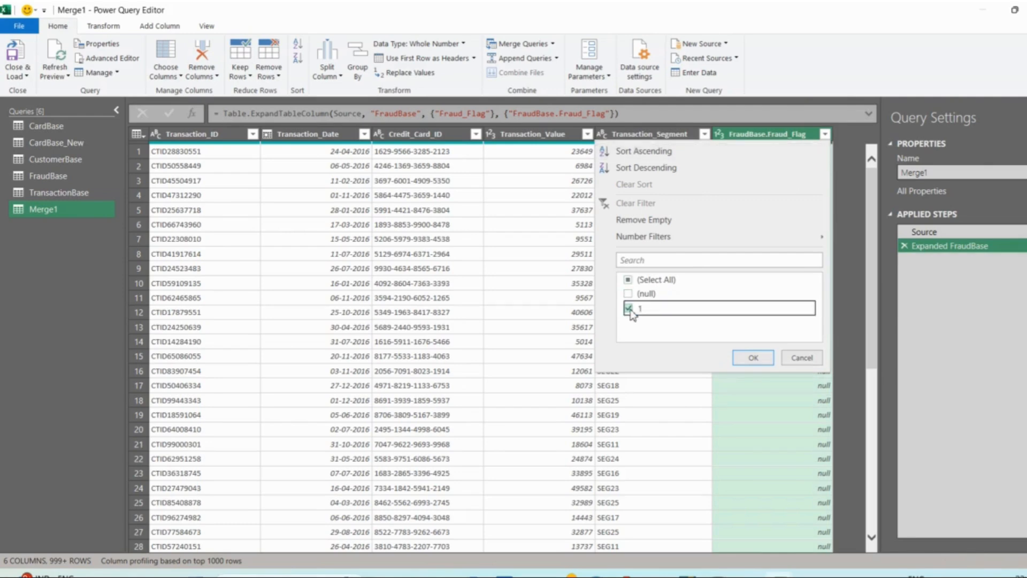
{"action": "left_click", "coordinate": [753, 358]}
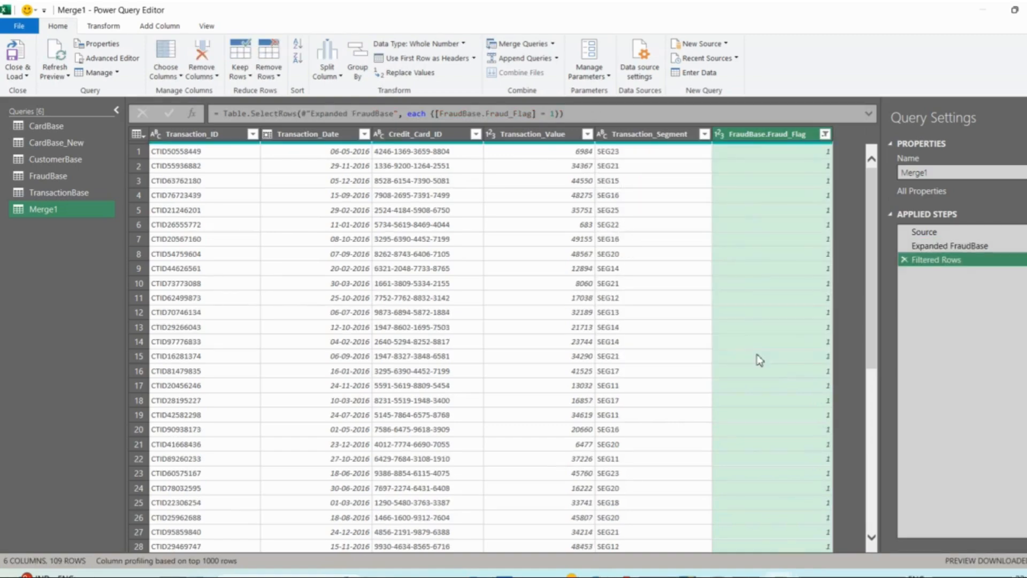
{"action": "scroll", "coordinate": [543, 316], "scroll_direction": "down", "scroll_amount": 7}
{"action": "scroll", "coordinate": [541, 312], "scroll_direction": "down", "scroll_amount": 20}
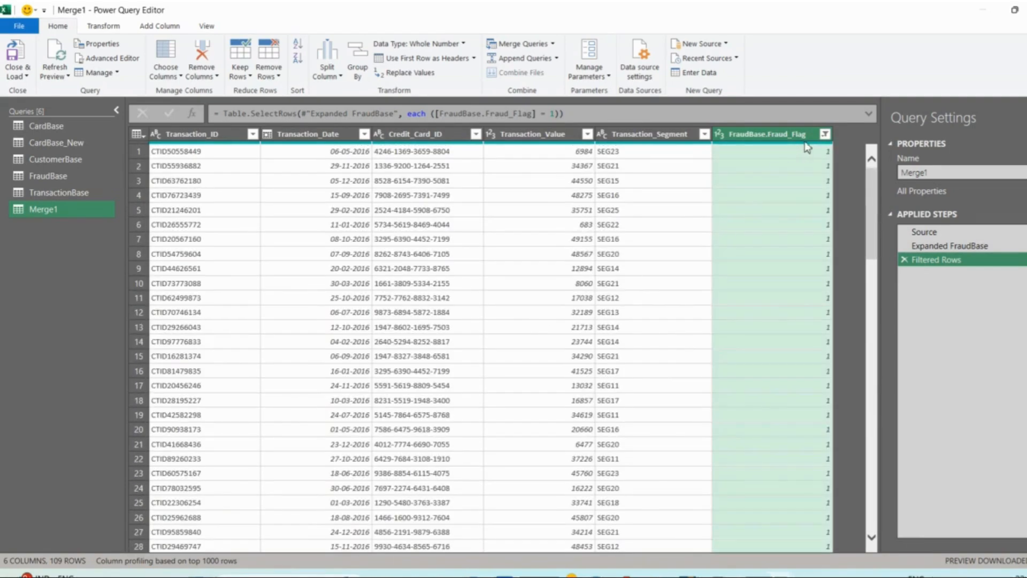
{"action": "left_click", "coordinate": [904, 259]}
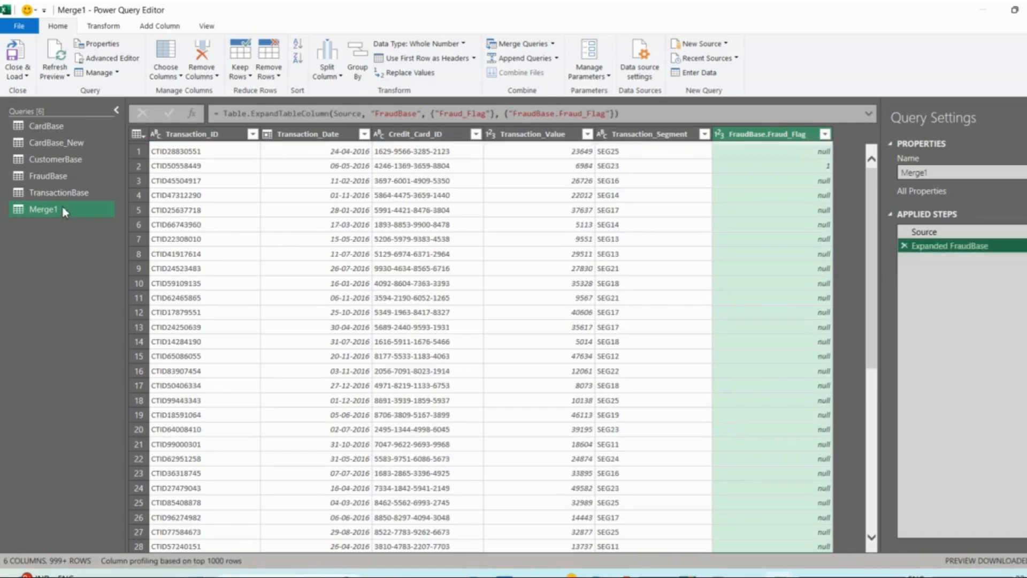
- Compare the CardBase_New and CustomerBase queries, examining the Cust_ID column they share
{"action": "left_click", "coordinate": [53, 176]}
{"action": "left_click", "coordinate": [80, 142]}
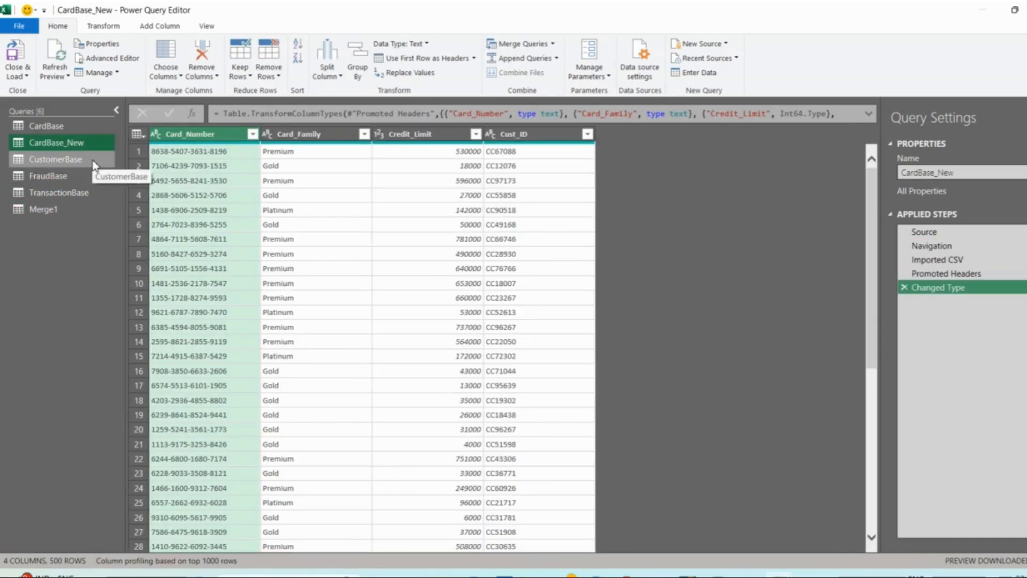
{"action": "left_click", "coordinate": [94, 161]}
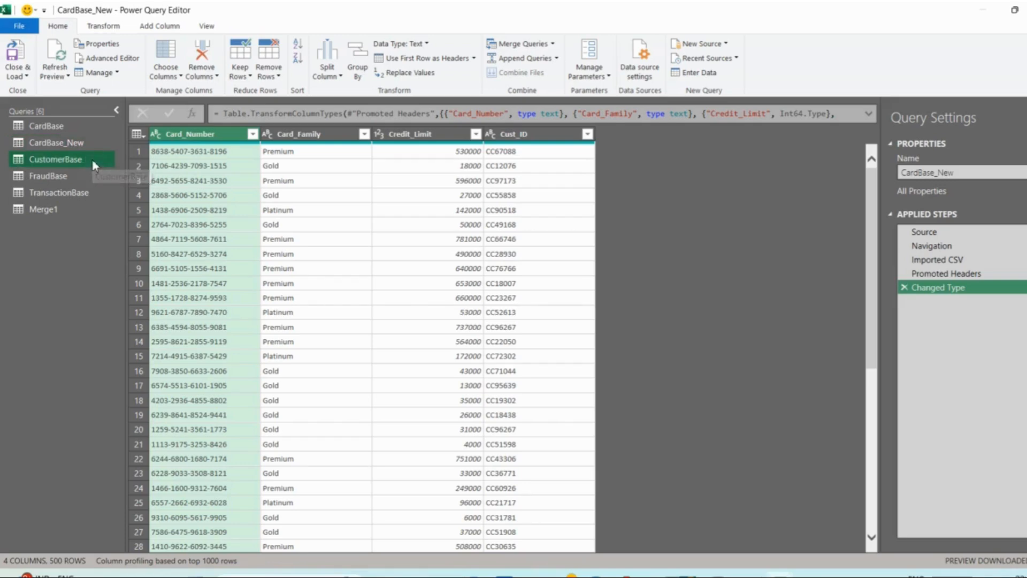
{"action": "mouse_move", "coordinate": [356, 148]}
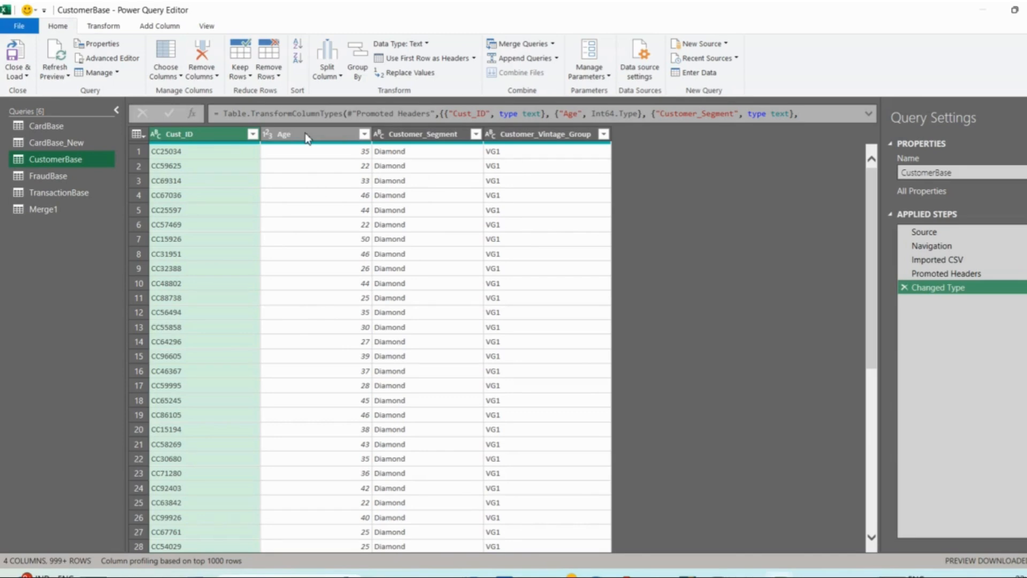
- Merge CardBase_New with CustomerBase as a new query, matching on Cust_ID with a Left Outer join
{"action": "left_click", "coordinate": [59, 146]}
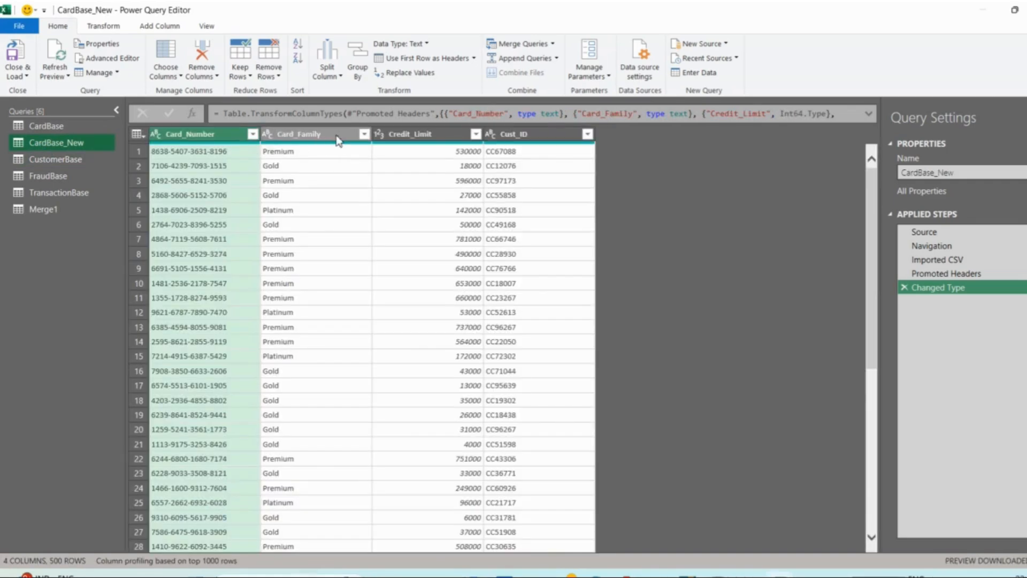
{"action": "left_click", "coordinate": [553, 45]}
{"action": "left_click", "coordinate": [551, 74]}
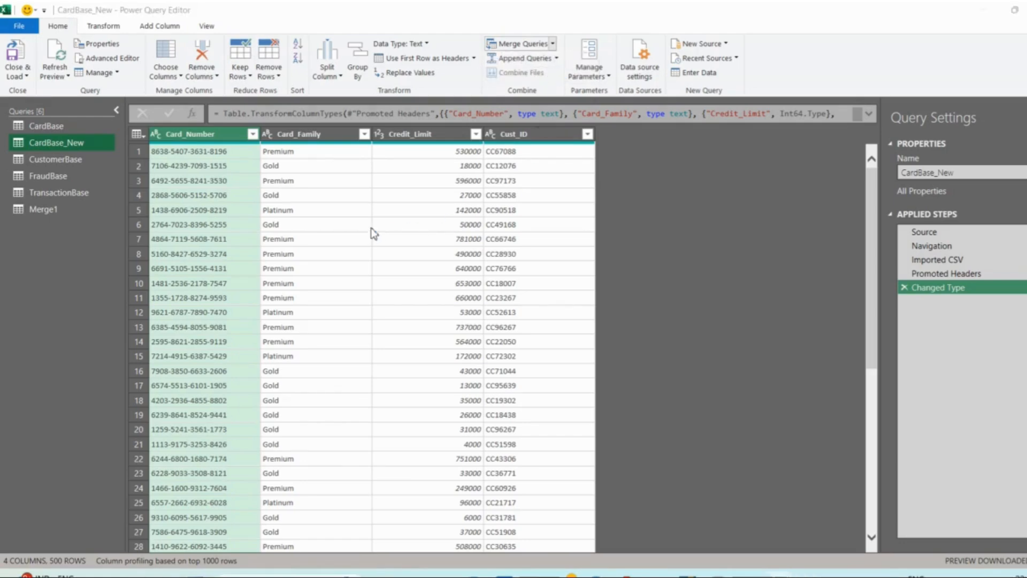
{"action": "left_click", "coordinate": [374, 148]}
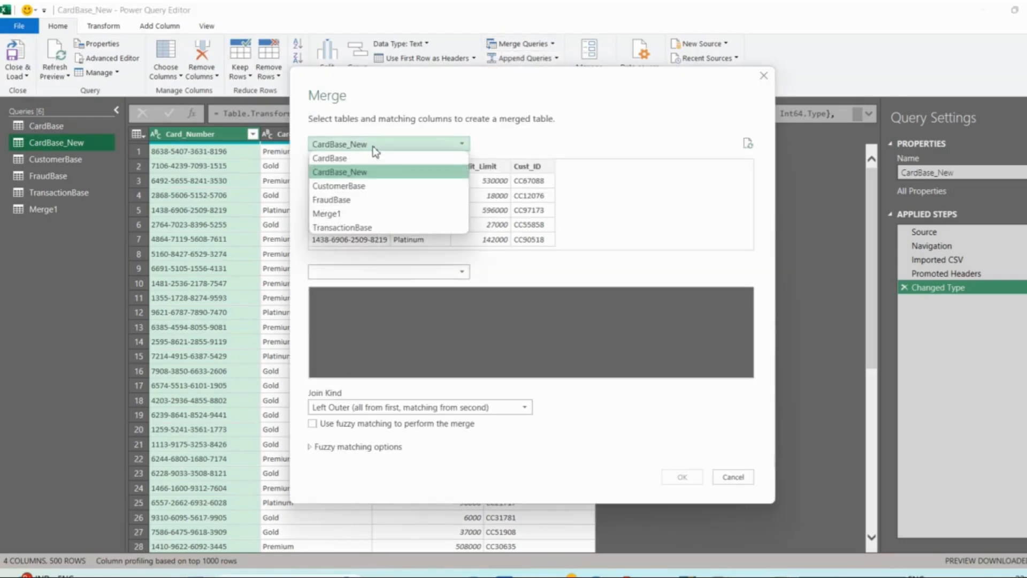
{"action": "left_click", "coordinate": [342, 172]}
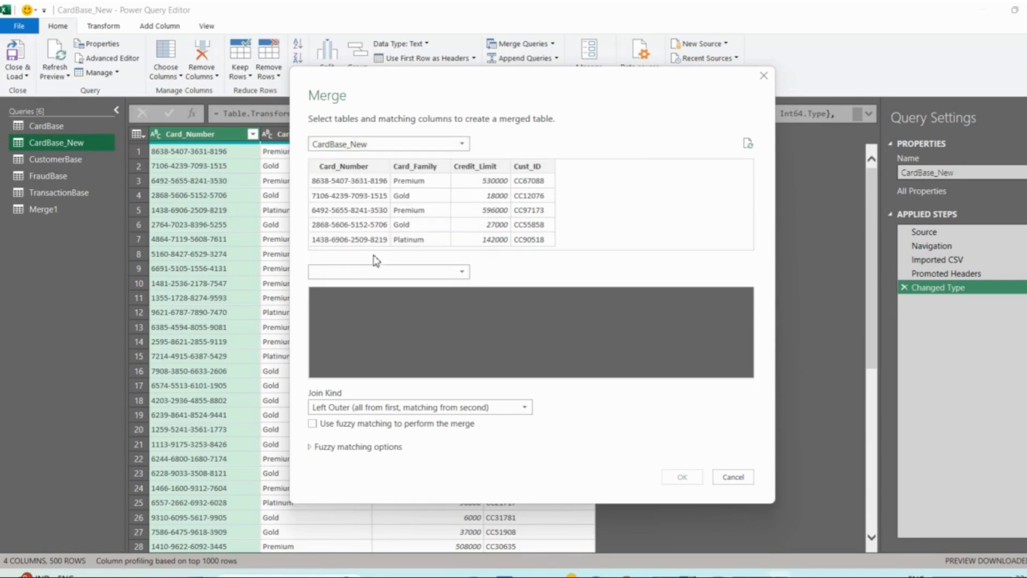
{"action": "left_click", "coordinate": [357, 272]}
{"action": "left_click", "coordinate": [357, 318]}
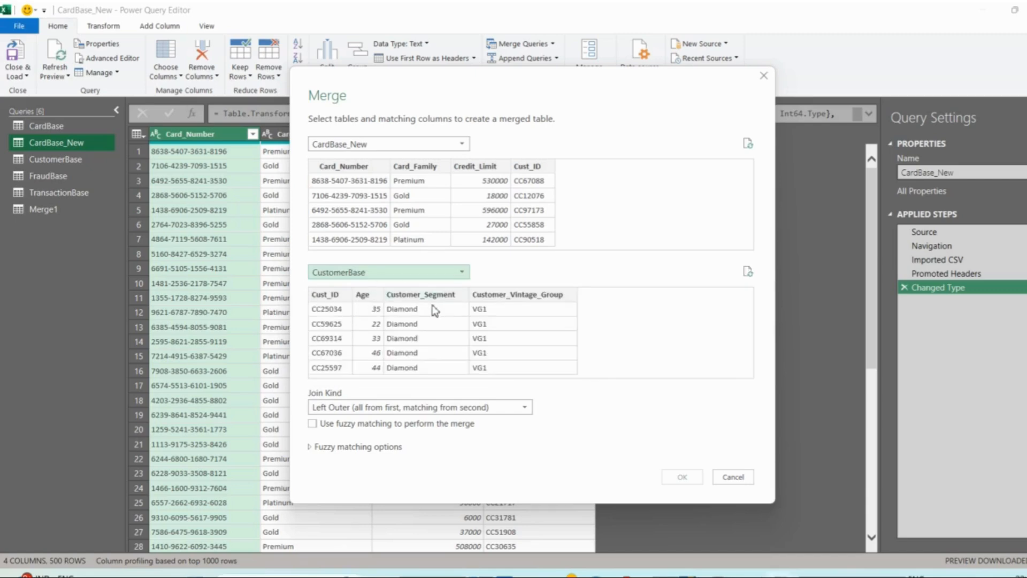
{"action": "left_click", "coordinate": [336, 294]}
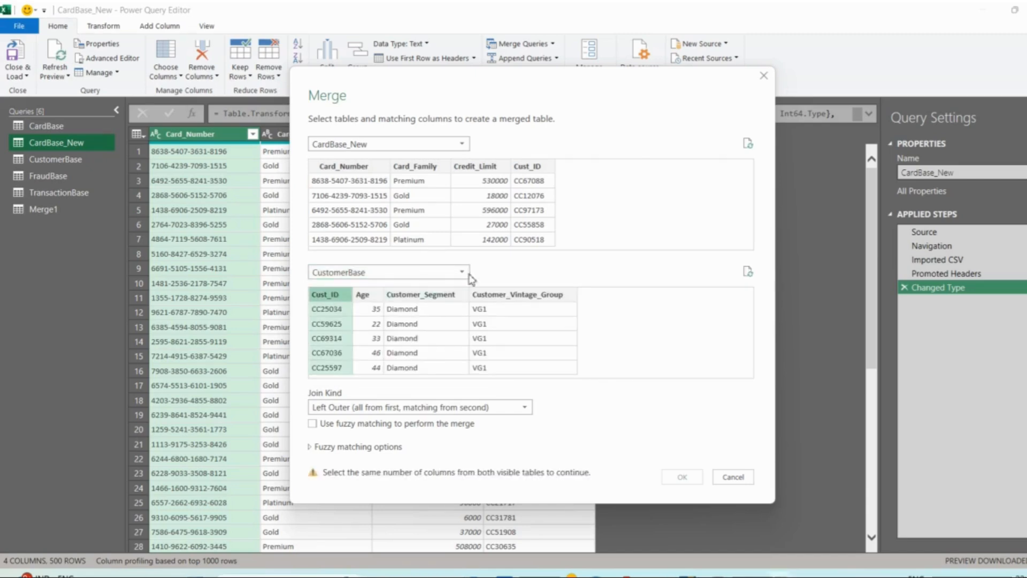
{"action": "left_click", "coordinate": [541, 166]}
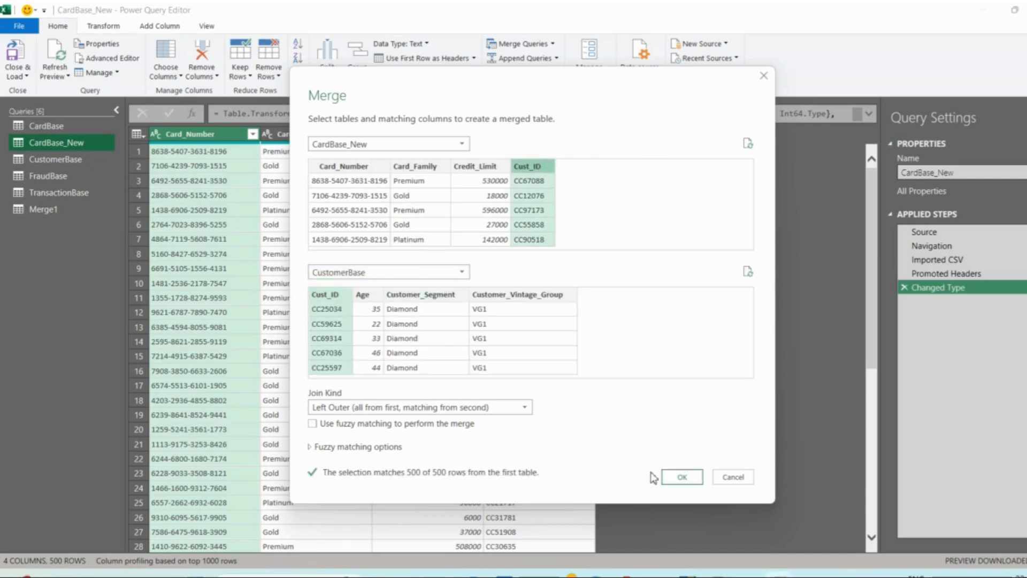
{"action": "left_click", "coordinate": [678, 477]}
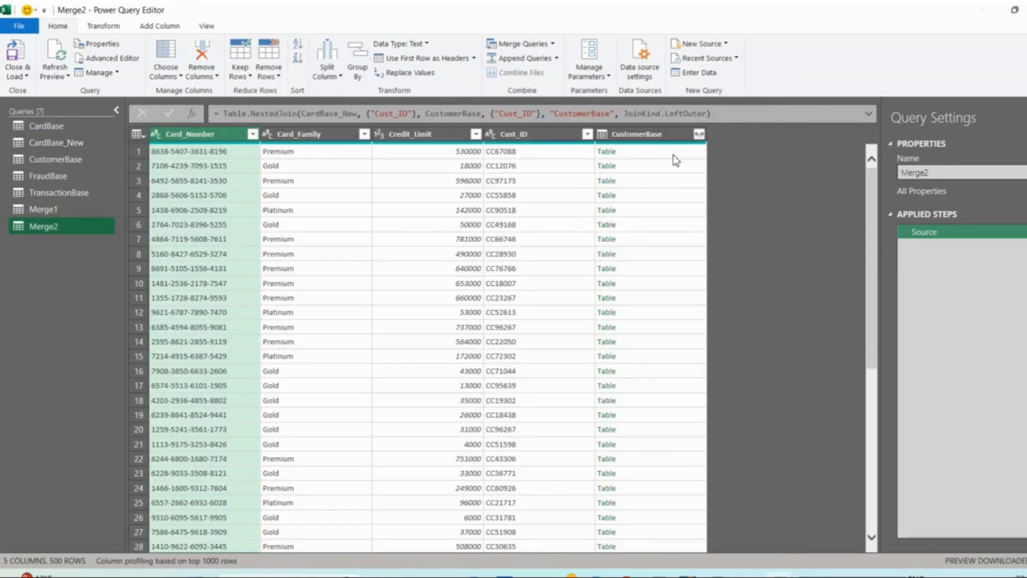
- Expand the CustomerBase column of the new merged query to only Age, keeping the original column name as prefix
{"action": "left_click", "coordinate": [699, 134]}
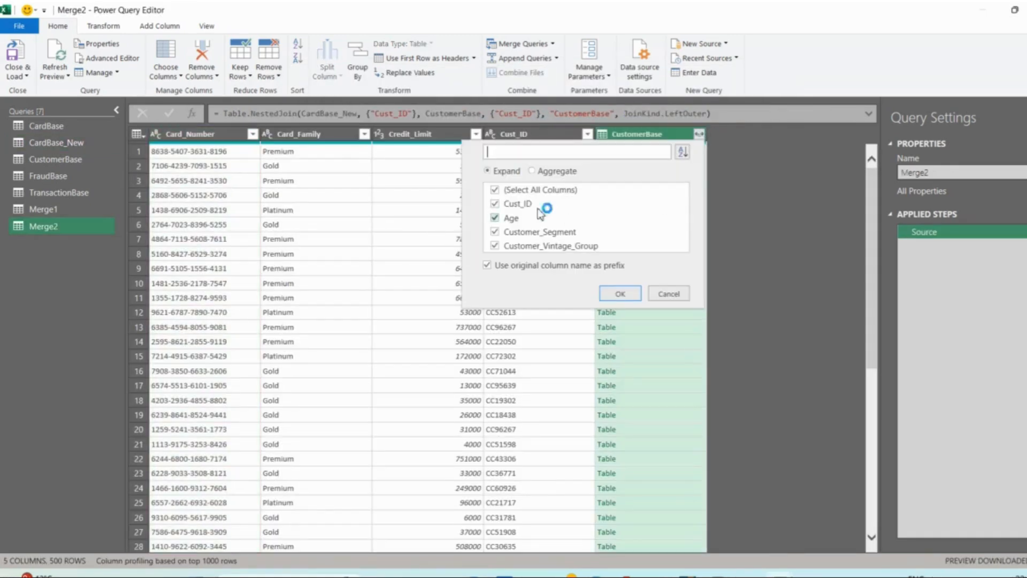
{"action": "left_click", "coordinate": [495, 189]}
{"action": "left_click", "coordinate": [496, 217]}
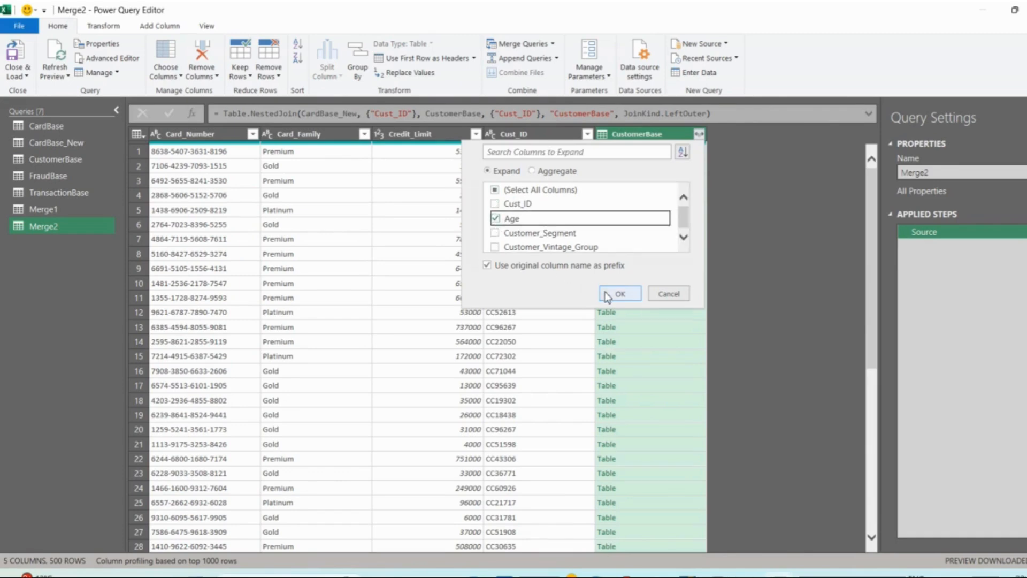
{"action": "left_click", "coordinate": [620, 293]}
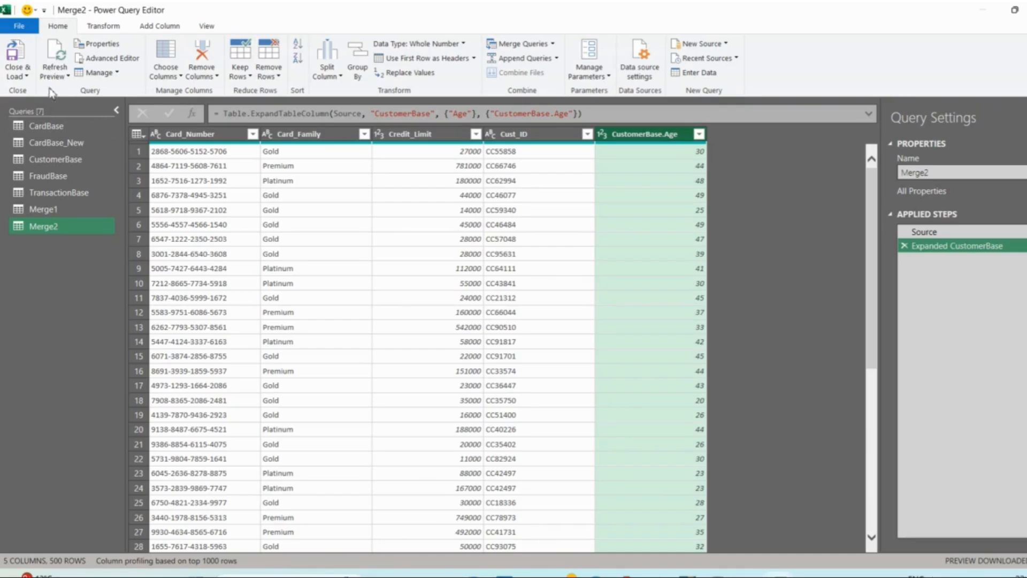
- Close the query editor and load all queries to the workbook as connections only
{"action": "left_click", "coordinate": [25, 77]}
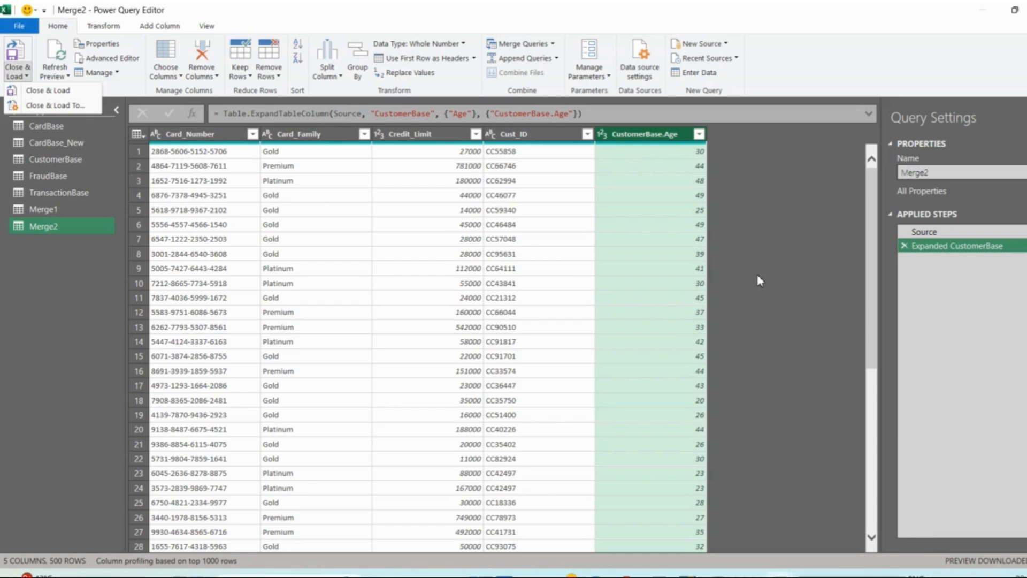
{"action": "left_click", "coordinate": [38, 105]}
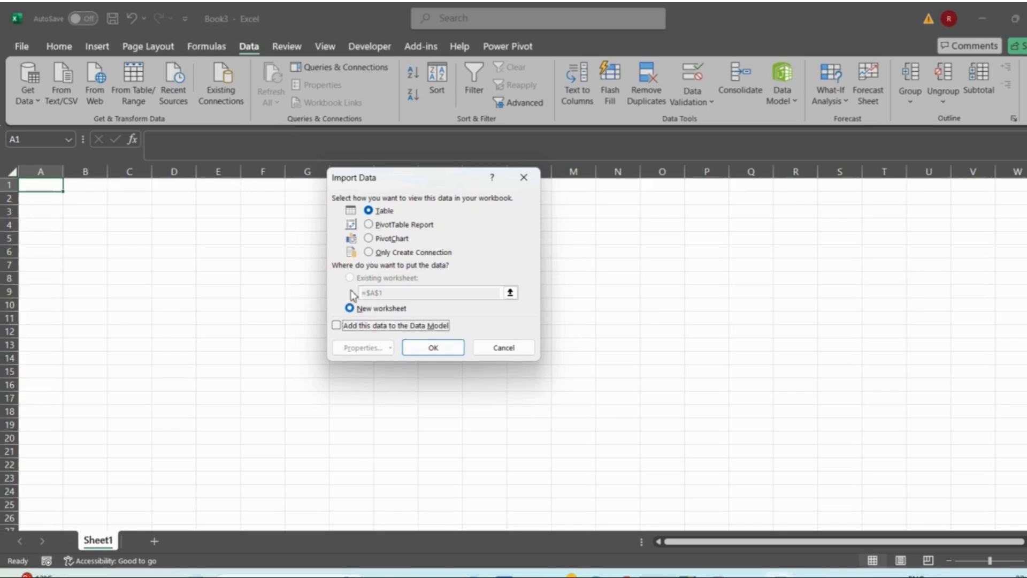
{"action": "left_click", "coordinate": [368, 253]}
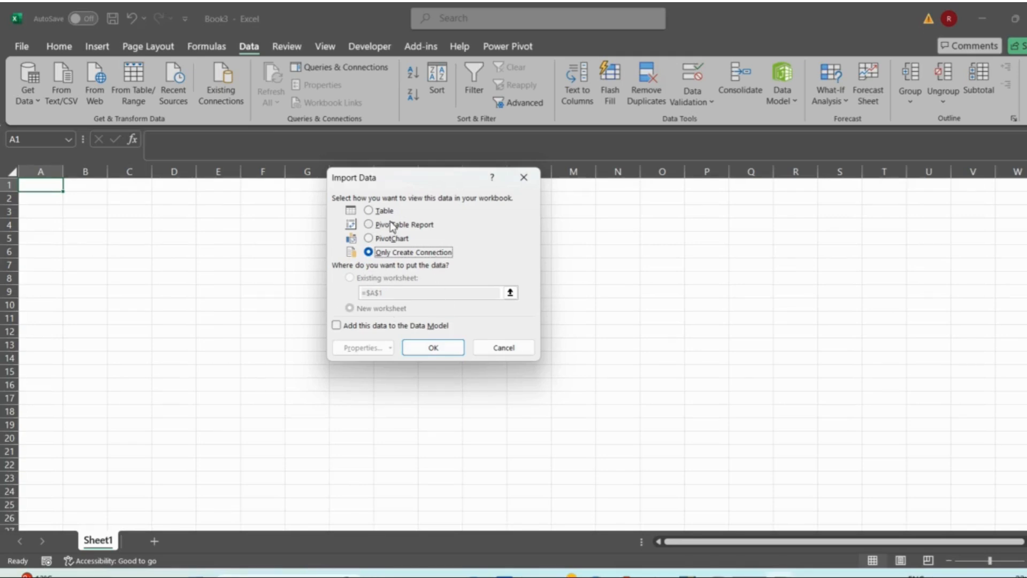
{"action": "left_click", "coordinate": [433, 348]}
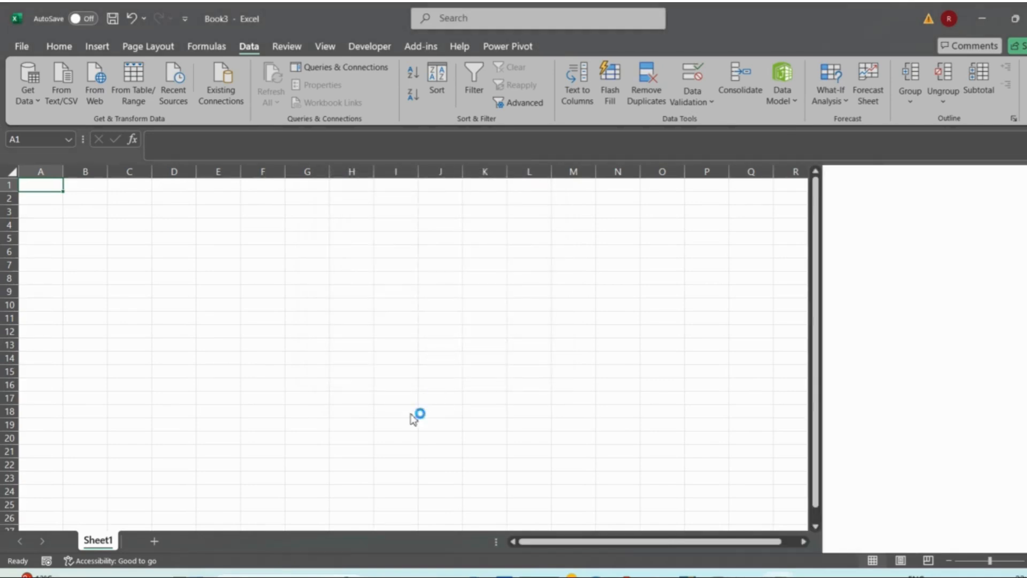